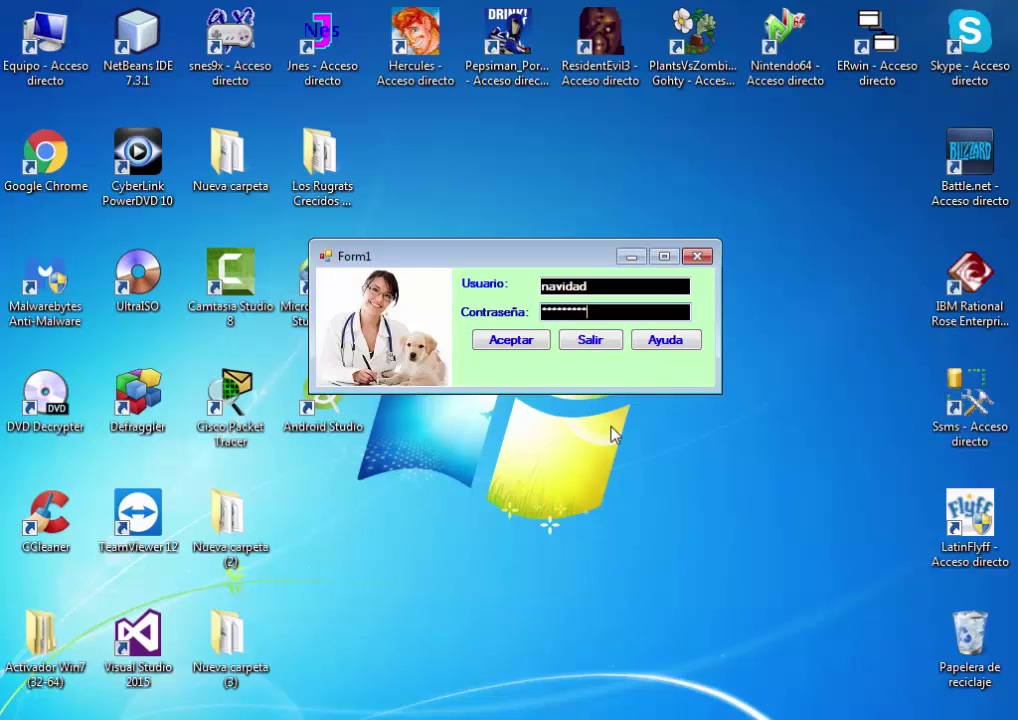
Log in to Veterinaria, dismiss the welcome message, and move the main window up
{"action": "left_click", "coordinate": [534, 346]}
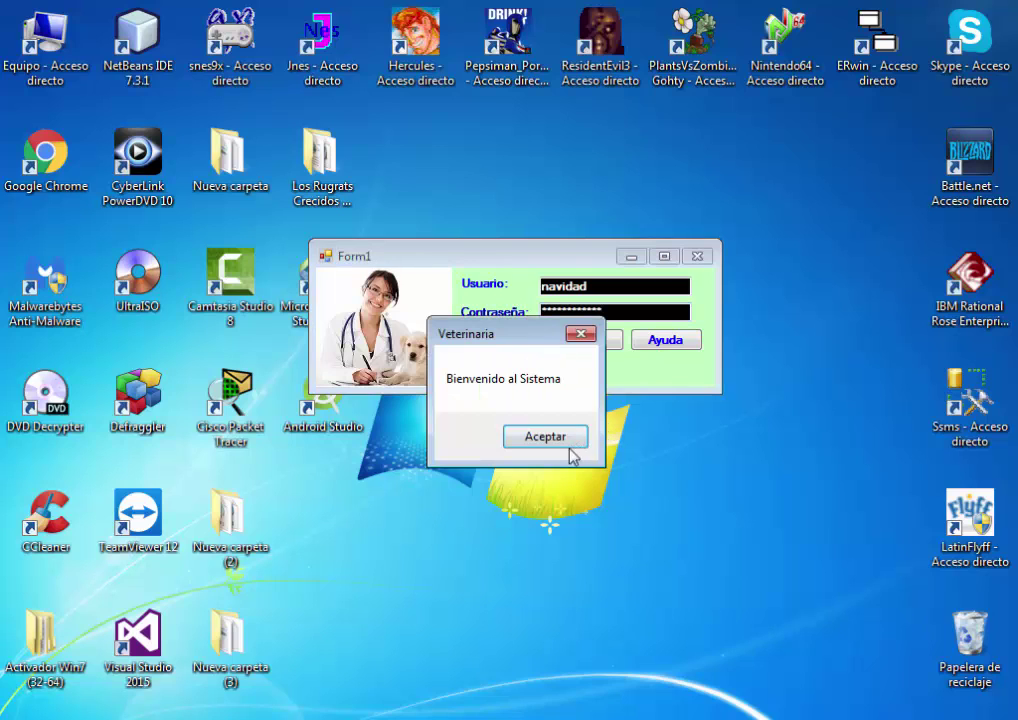
{"action": "left_click", "coordinate": [568, 446]}
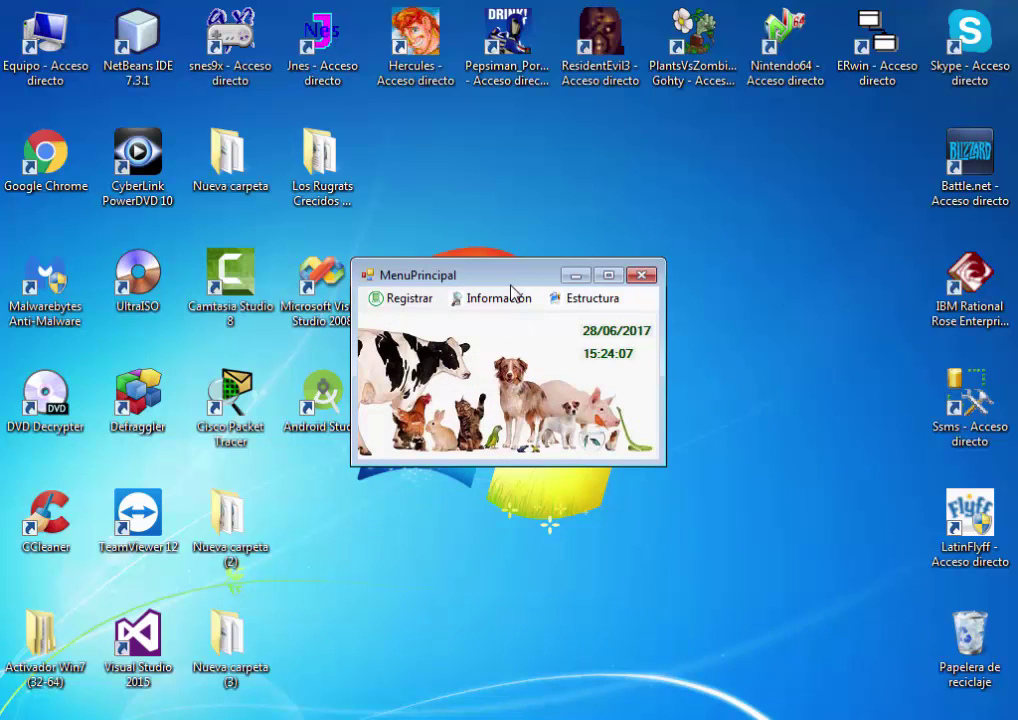
{"action": "left_click_drag", "start_coordinate": [514, 284], "coordinate": [537, 246]}
Preview and close the employee, client and pet registration forms
{"action": "left_click", "coordinate": [432, 257]}
{"action": "left_click", "coordinate": [454, 277]}
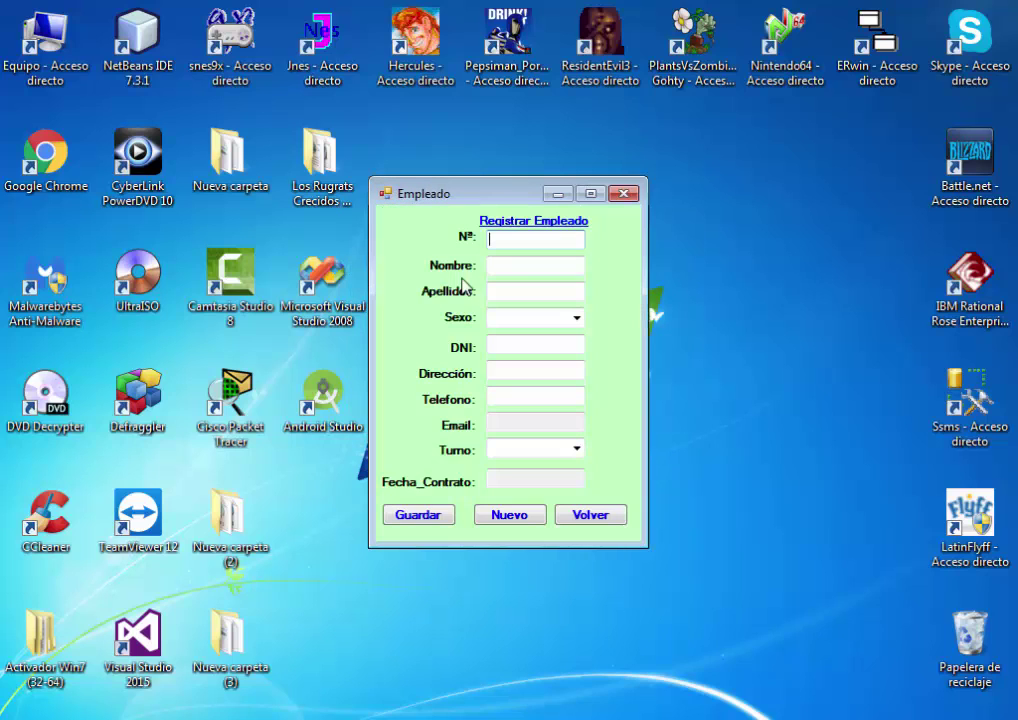
{"action": "left_click", "coordinate": [594, 514]}
{"action": "left_click", "coordinate": [428, 259]}
{"action": "left_click", "coordinate": [449, 301]}
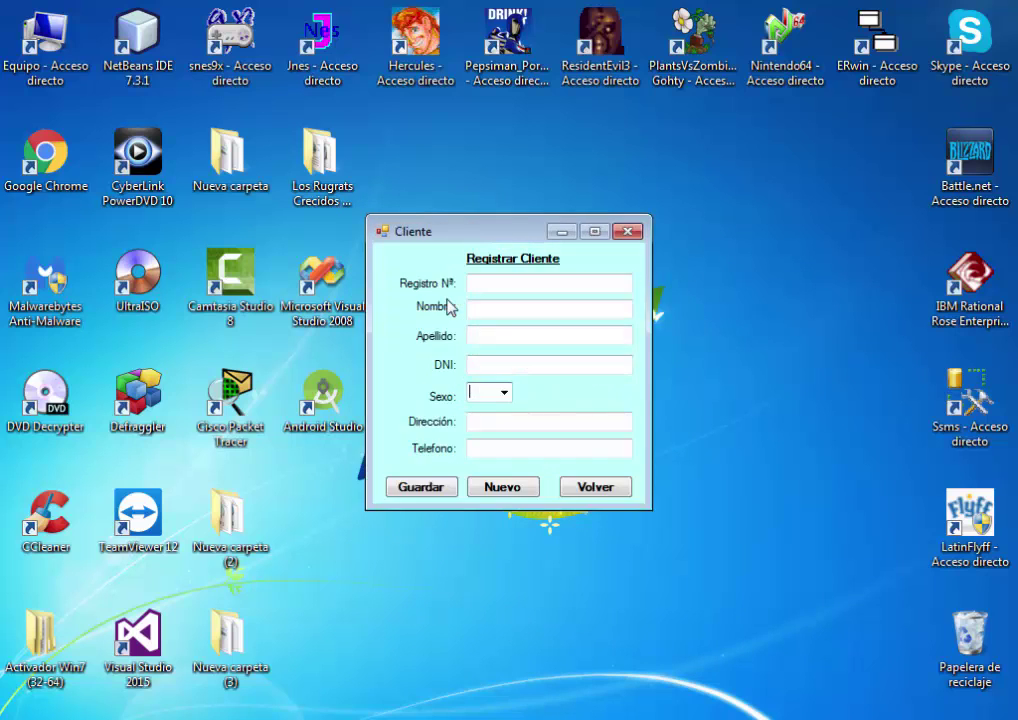
{"action": "left_click", "coordinate": [600, 494]}
{"action": "left_click", "coordinate": [430, 257]}
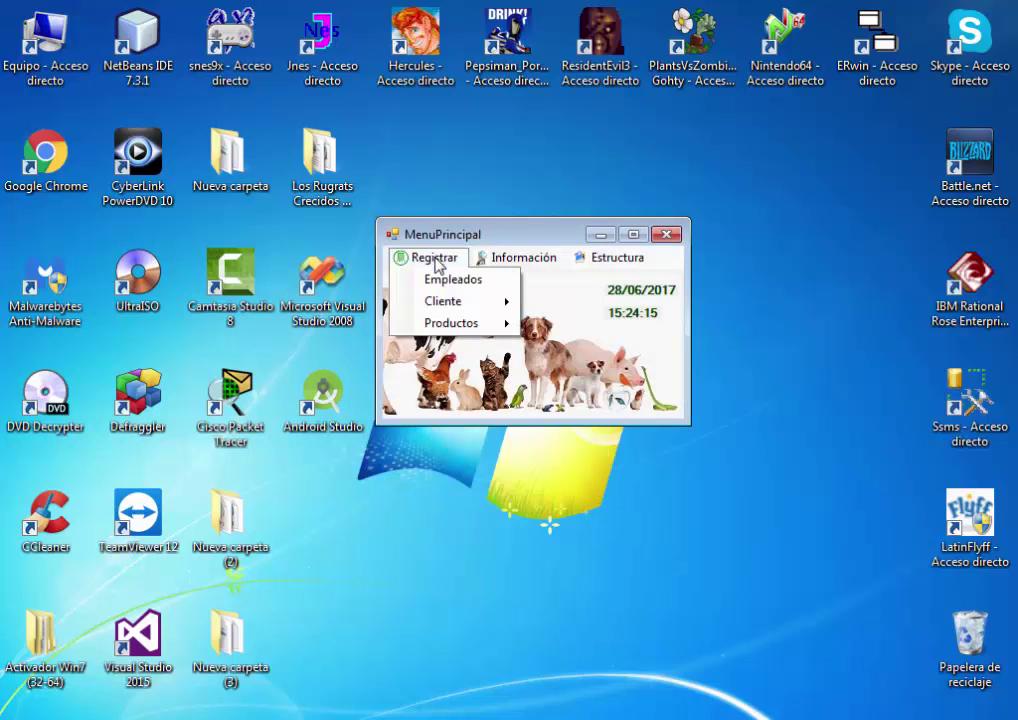
{"action": "mouse_move", "coordinate": [480, 302]}
{"action": "left_click", "coordinate": [548, 304]}
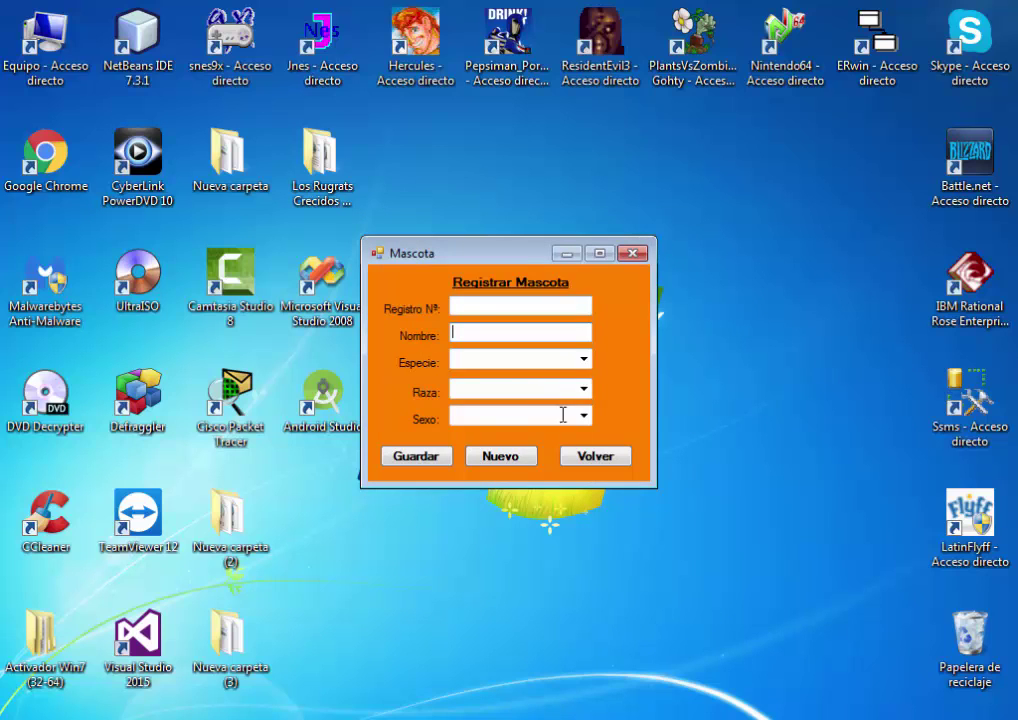
{"action": "left_click", "coordinate": [600, 456]}
Preview and close the service and product registration forms
{"action": "left_click", "coordinate": [430, 257]}
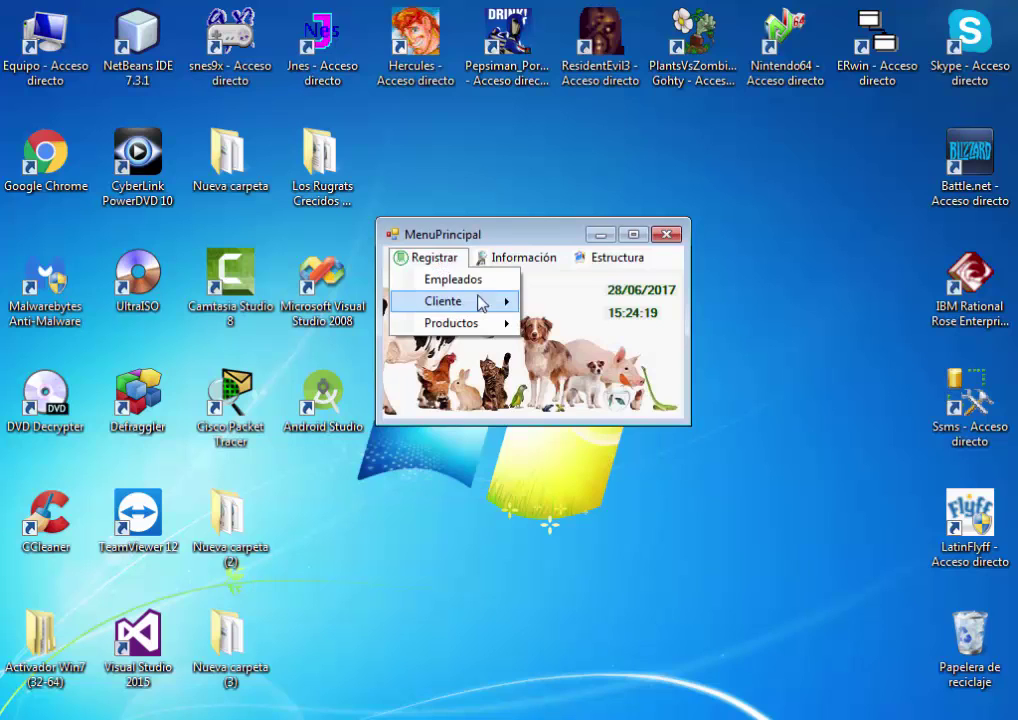
{"action": "mouse_move", "coordinate": [484, 302]}
{"action": "mouse_move", "coordinate": [598, 304]}
{"action": "left_click", "coordinate": [668, 310]}
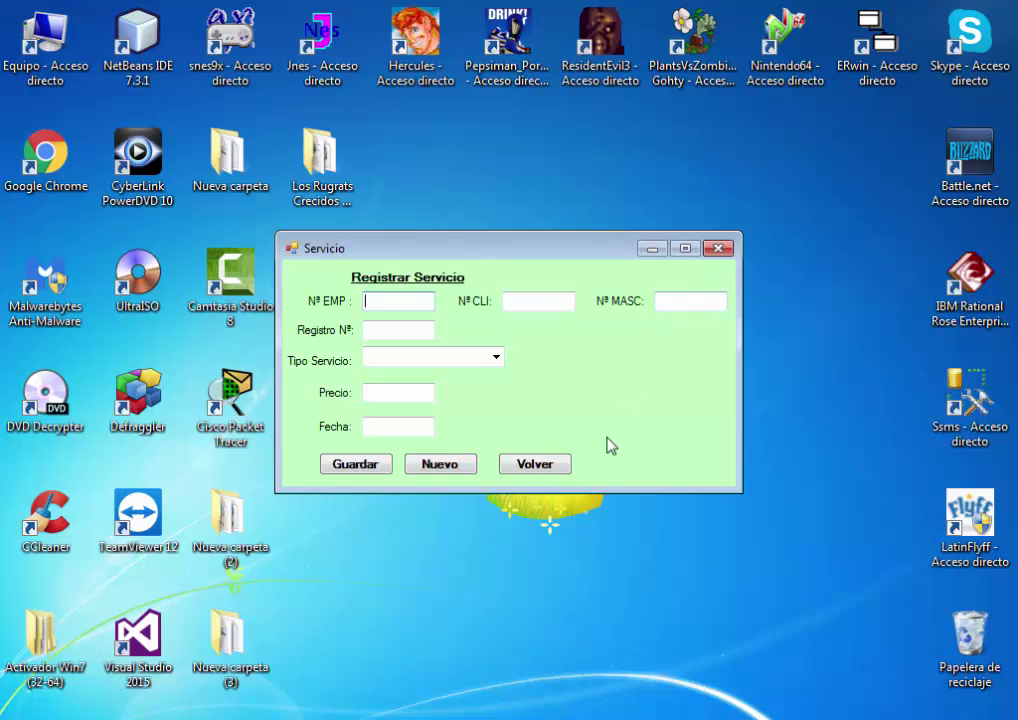
{"action": "left_click", "coordinate": [535, 463]}
{"action": "left_click", "coordinate": [430, 257]}
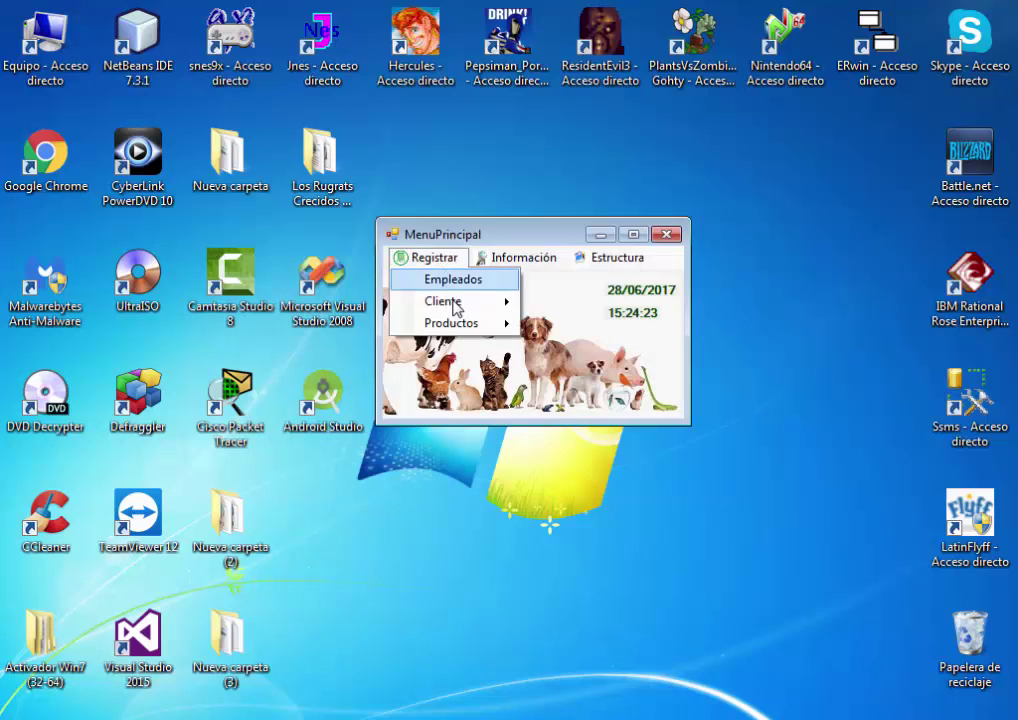
{"action": "left_click", "coordinate": [465, 324]}
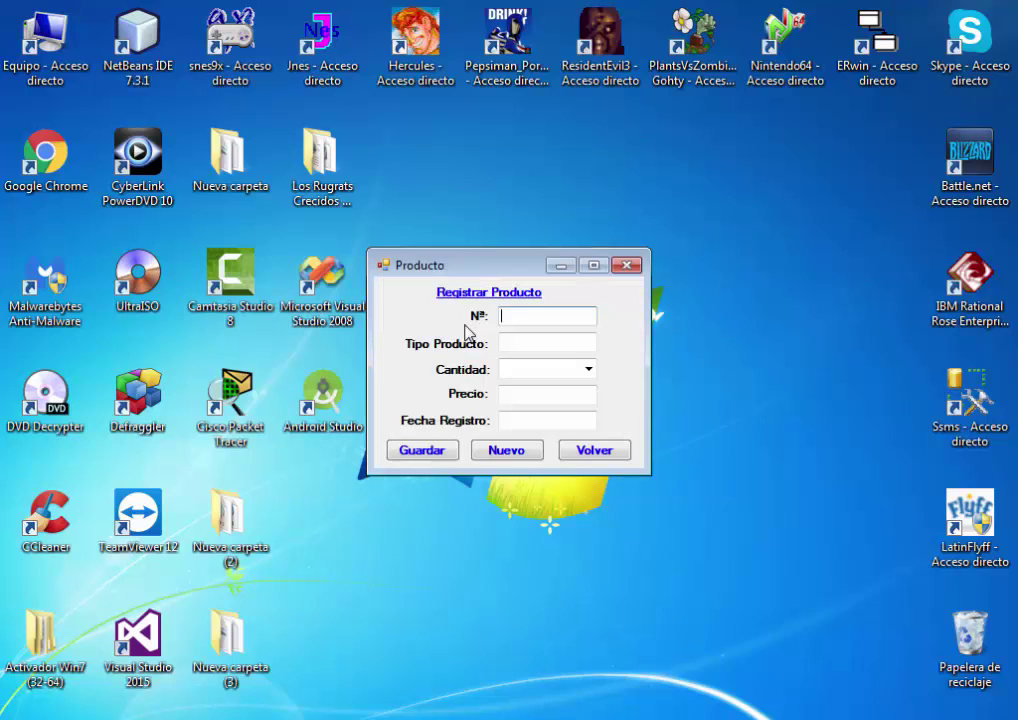
{"action": "left_click", "coordinate": [583, 451]}
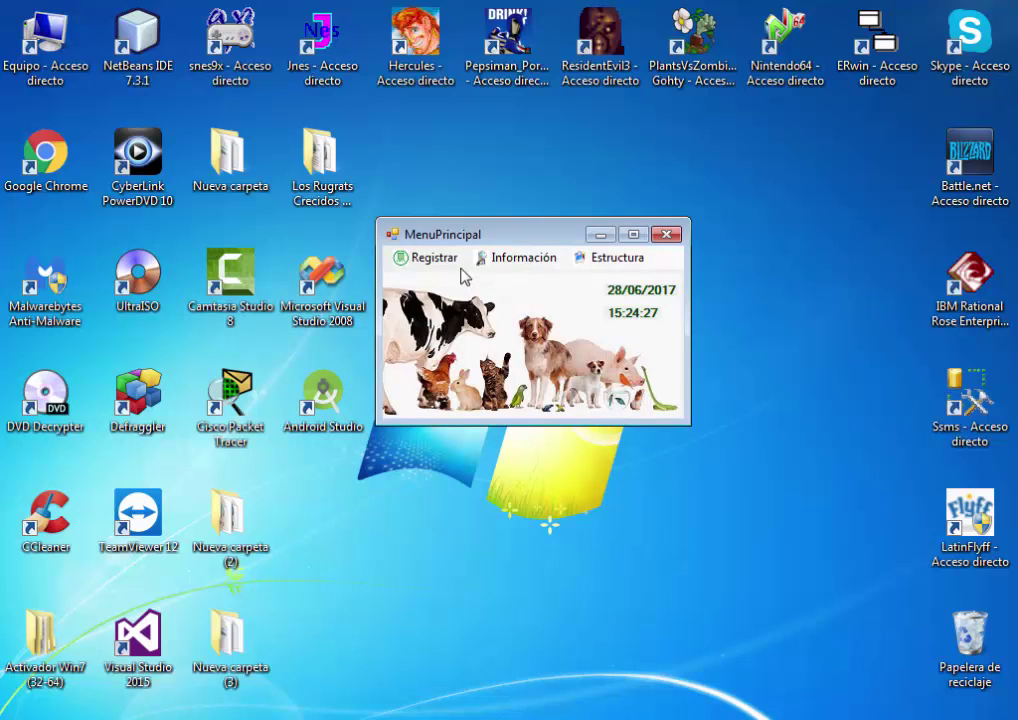
Open the sales form, check its product types, and close it unchanged
{"action": "left_click", "coordinate": [430, 257]}
{"action": "mouse_move", "coordinate": [524, 327]}
{"action": "left_click", "coordinate": [561, 328]}
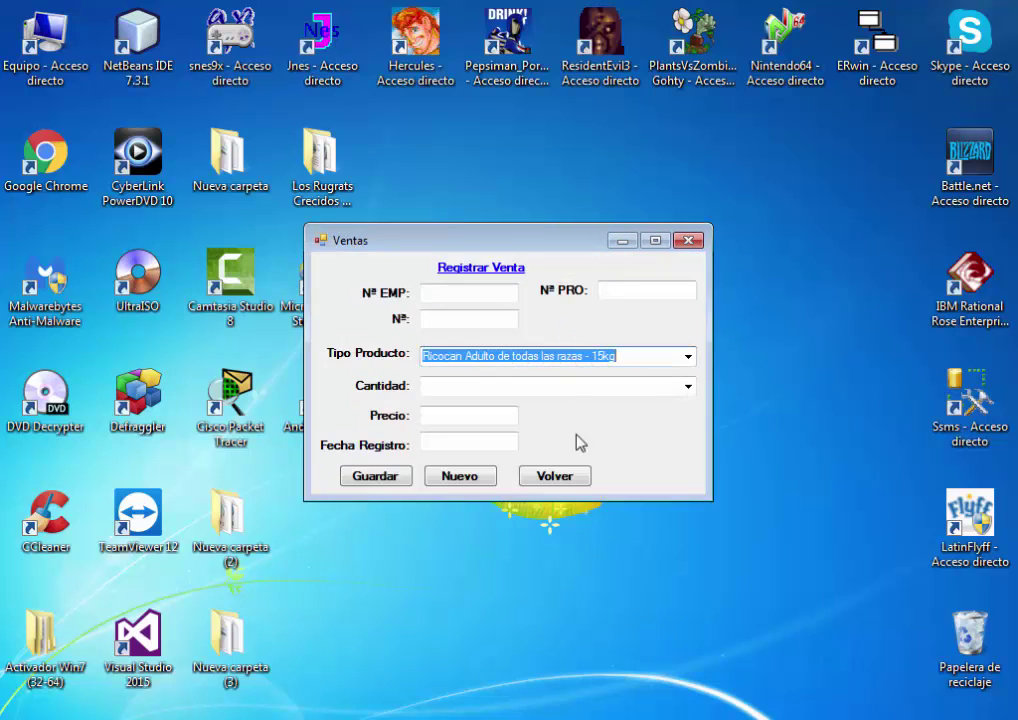
{"action": "left_click", "coordinate": [690, 357]}
{"action": "left_click", "coordinate": [690, 357]}
{"action": "left_click", "coordinate": [550, 476]}
Load and browse the saved employee records, then close the list
{"action": "left_click", "coordinate": [541, 257]}
{"action": "left_click", "coordinate": [544, 284]}
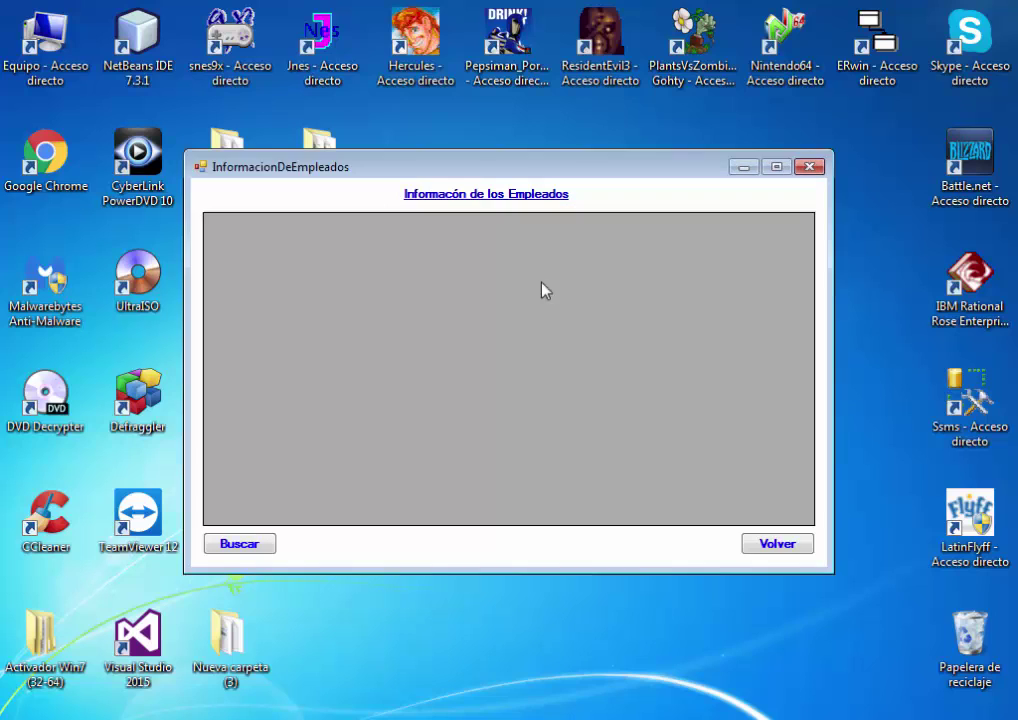
{"action": "left_click", "coordinate": [258, 543]}
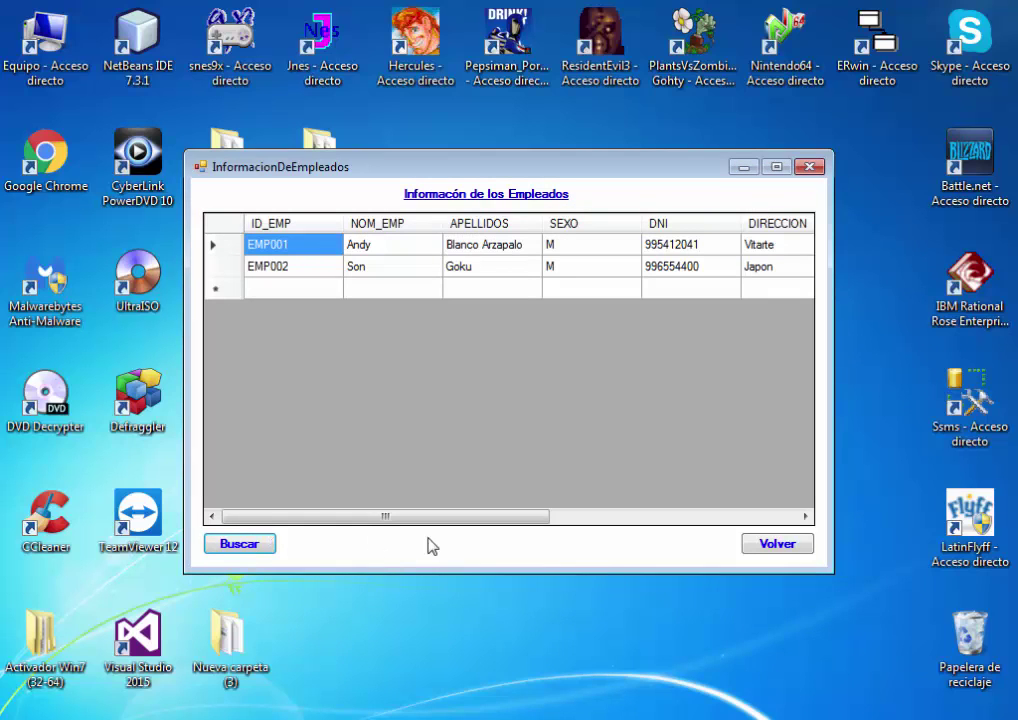
{"action": "left_click_drag", "start_coordinate": [520, 516], "coordinate": [439, 529]}
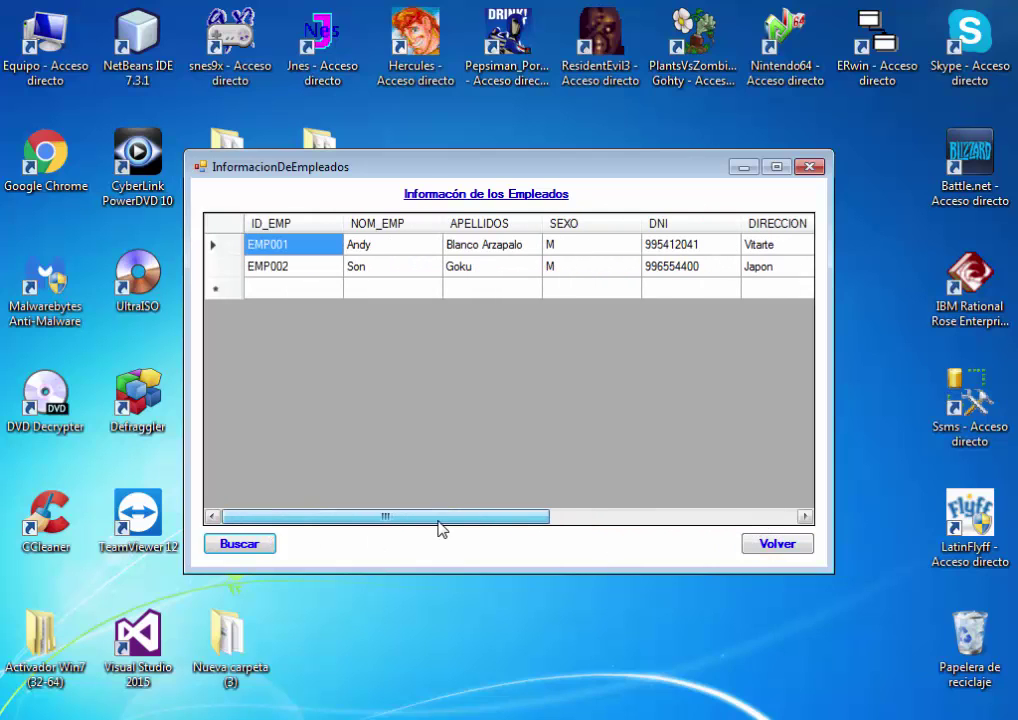
{"action": "left_click", "coordinate": [752, 545]}
Load and browse the saved client and pet records, then close the list
{"action": "left_click", "coordinate": [518, 258]}
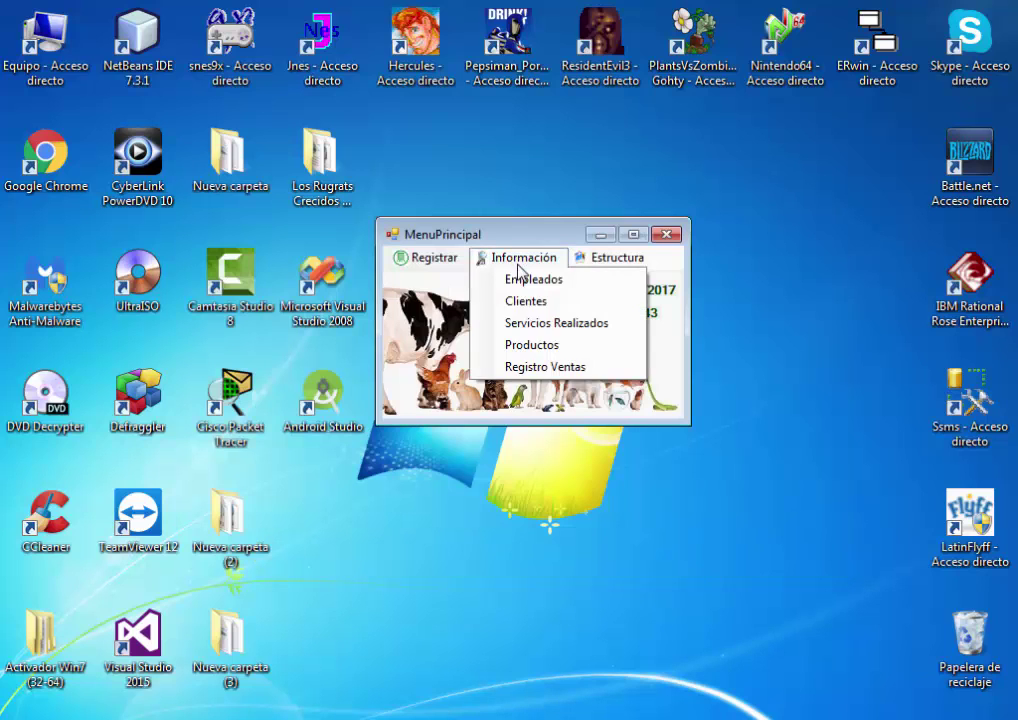
{"action": "left_click", "coordinate": [525, 300]}
{"action": "left_click", "coordinate": [239, 529]}
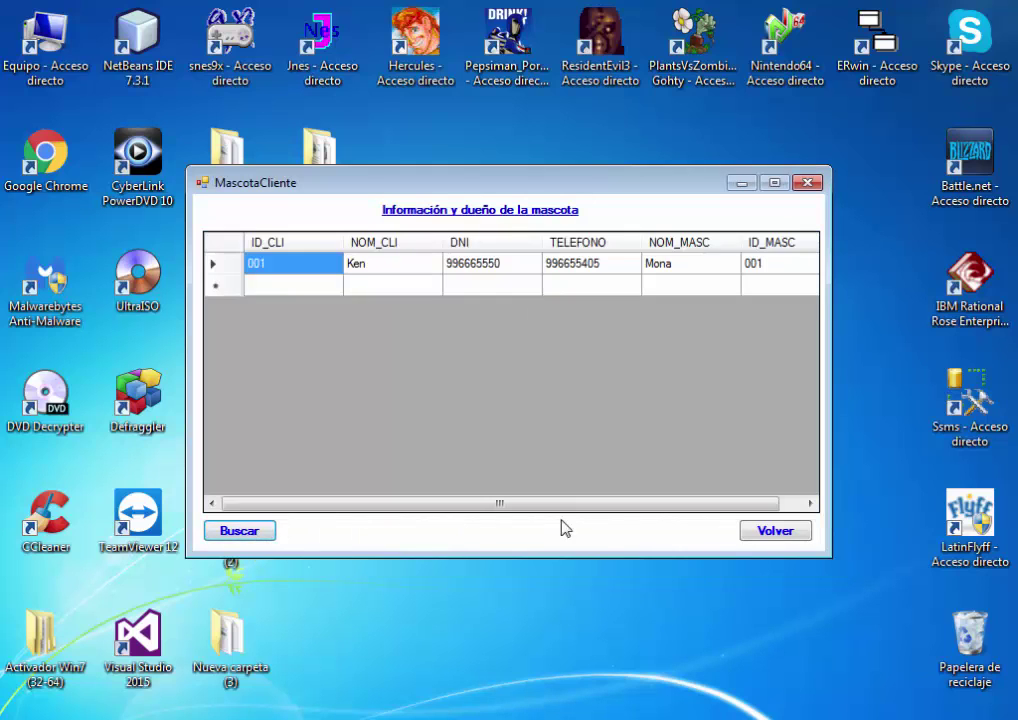
{"action": "left_click_drag", "start_coordinate": [654, 504], "coordinate": [518, 516]}
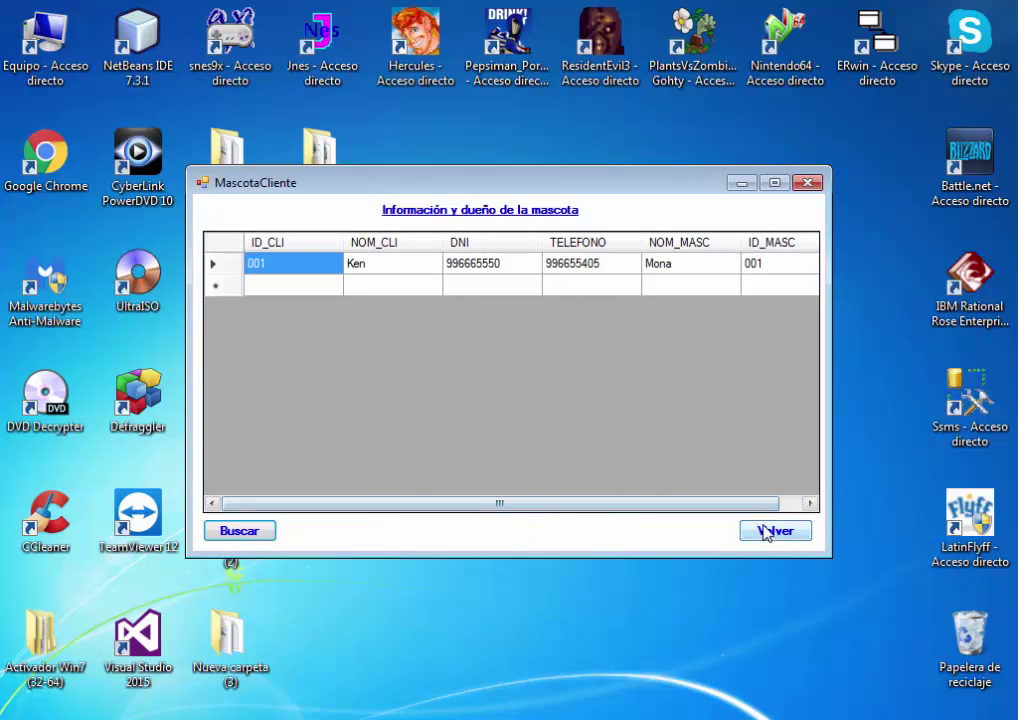
{"action": "left_click", "coordinate": [776, 531]}
Load and browse the completed service records, then close the window
{"action": "left_click", "coordinate": [517, 258]}
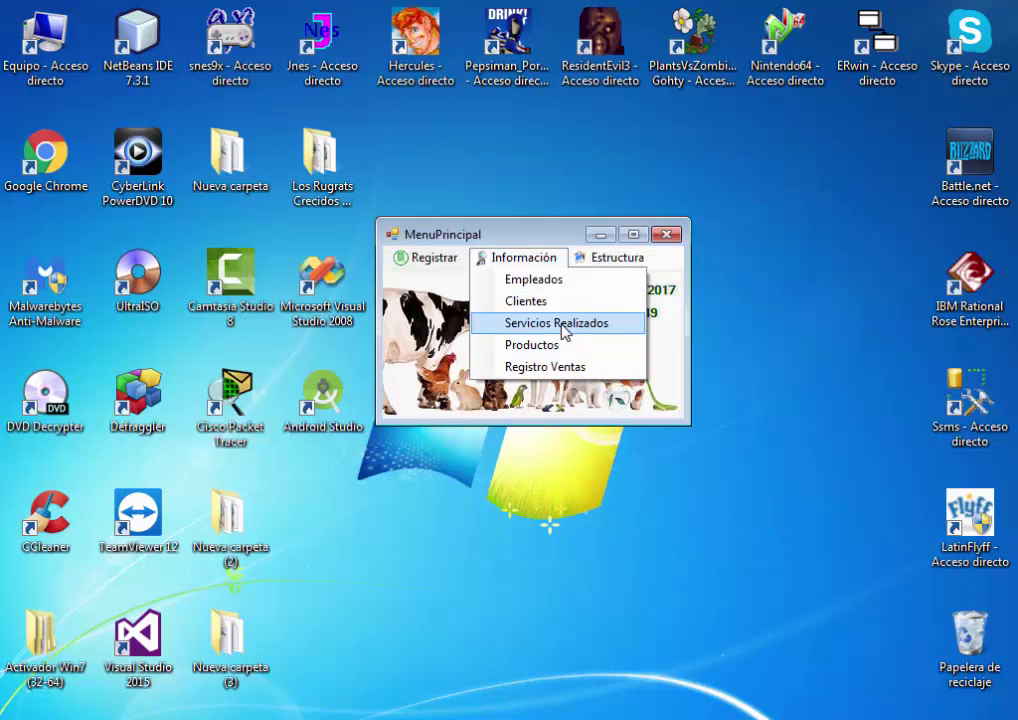
{"action": "left_click", "coordinate": [562, 323]}
{"action": "left_click", "coordinate": [200, 542]}
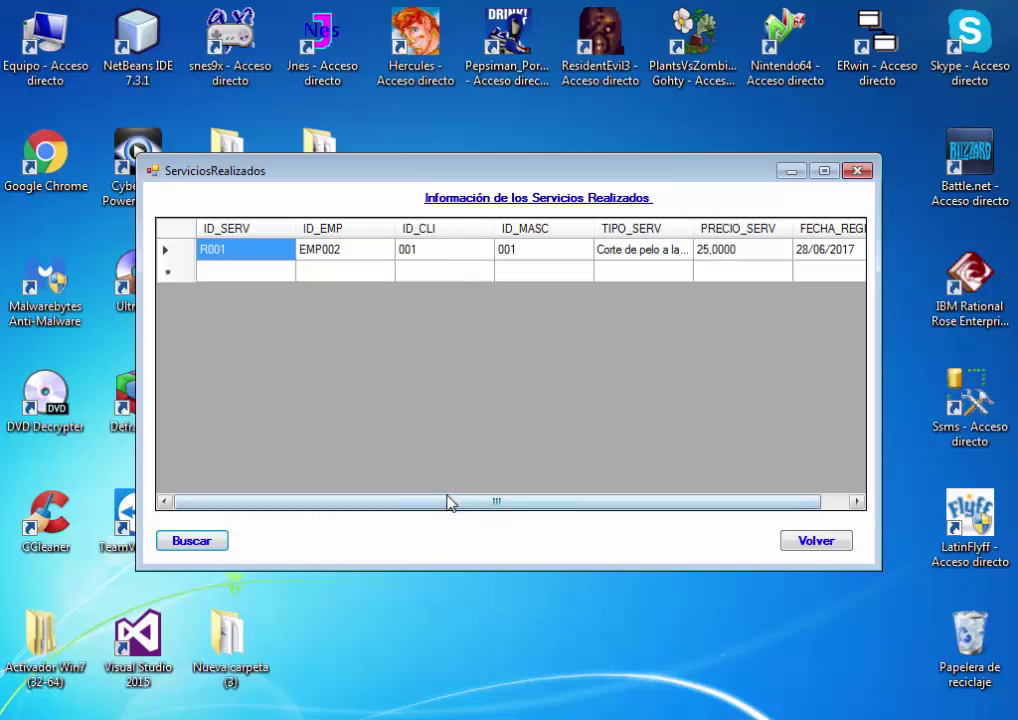
{"action": "mouse_move", "coordinate": [448, 502]}
{"action": "left_mouse_down"}
{"action": "mouse_move", "coordinate": [548, 502]}
{"action": "mouse_move", "coordinate": [455, 502]}
{"action": "left_mouse_up"}
{"action": "left_click", "coordinate": [830, 543]}
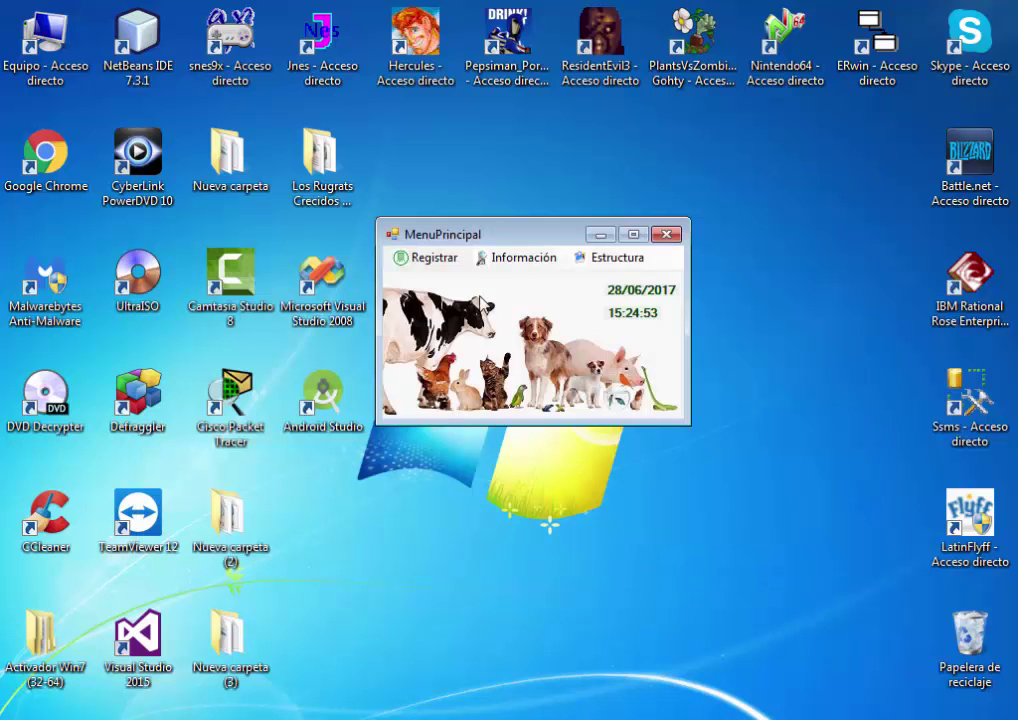
Load and browse the registered product records, then close the product information window
{"action": "left_click", "coordinate": [500, 258]}
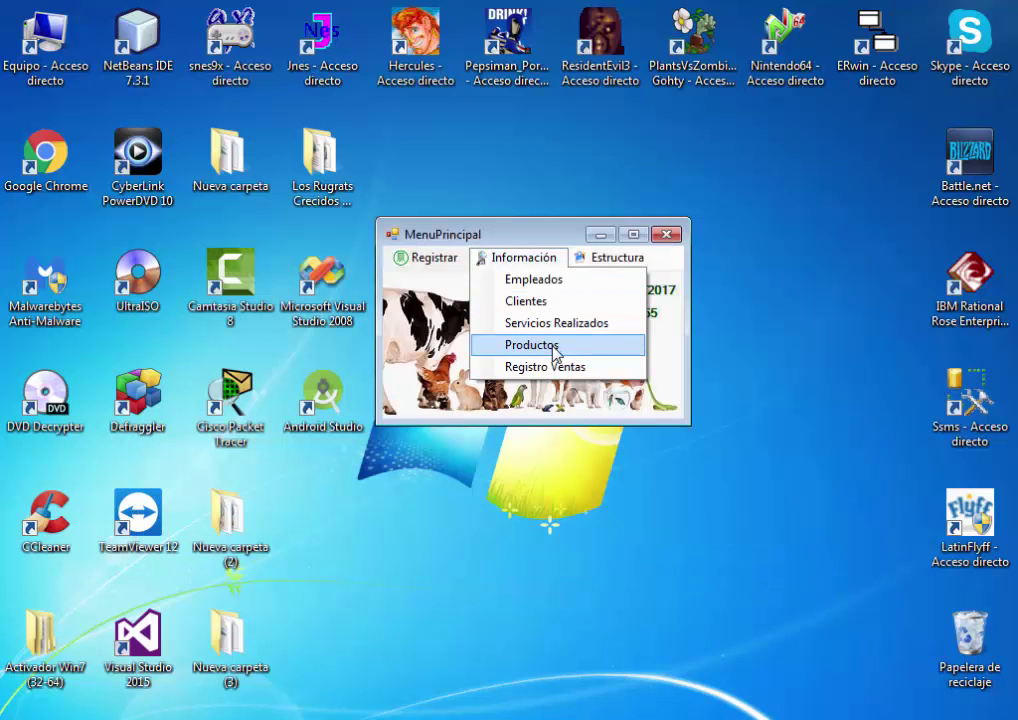
{"action": "left_click", "coordinate": [555, 346]}
{"action": "left_click", "coordinate": [300, 495]}
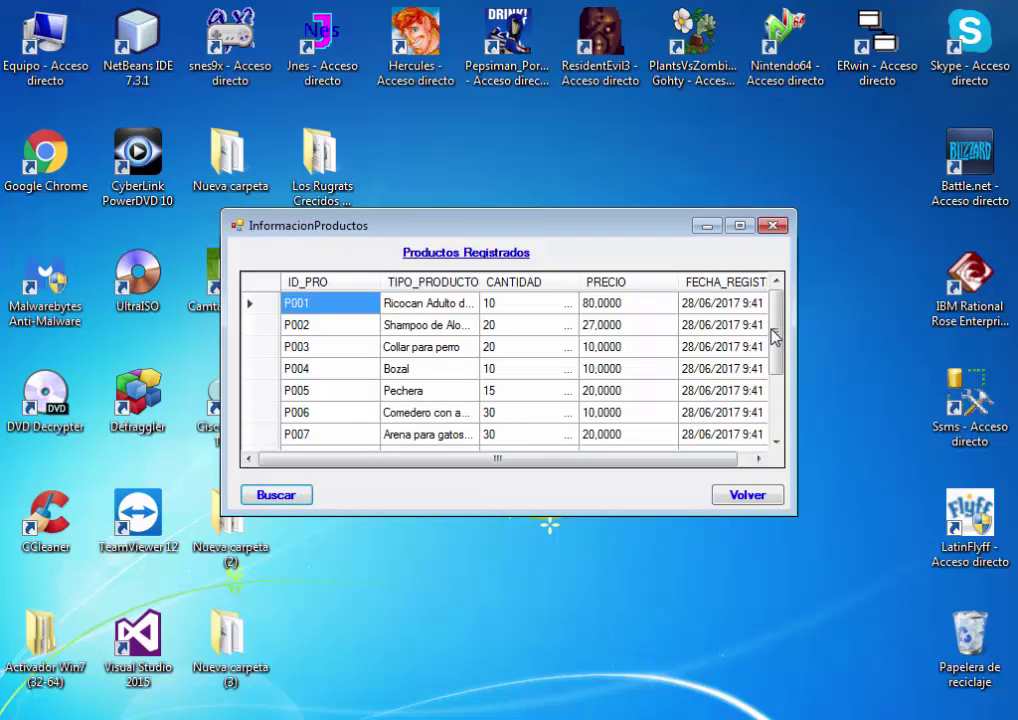
{"action": "left_click_drag", "start_coordinate": [775, 338], "coordinate": [775, 393]}
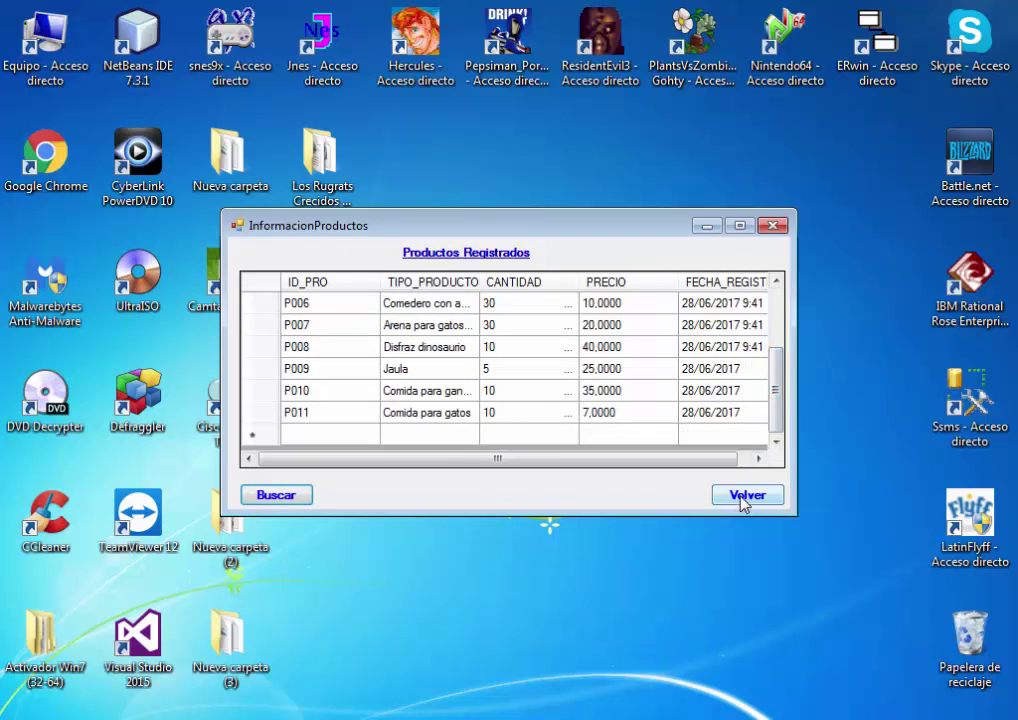
{"action": "left_click", "coordinate": [745, 500]}
{"action": "left_click", "coordinate": [518, 257]}
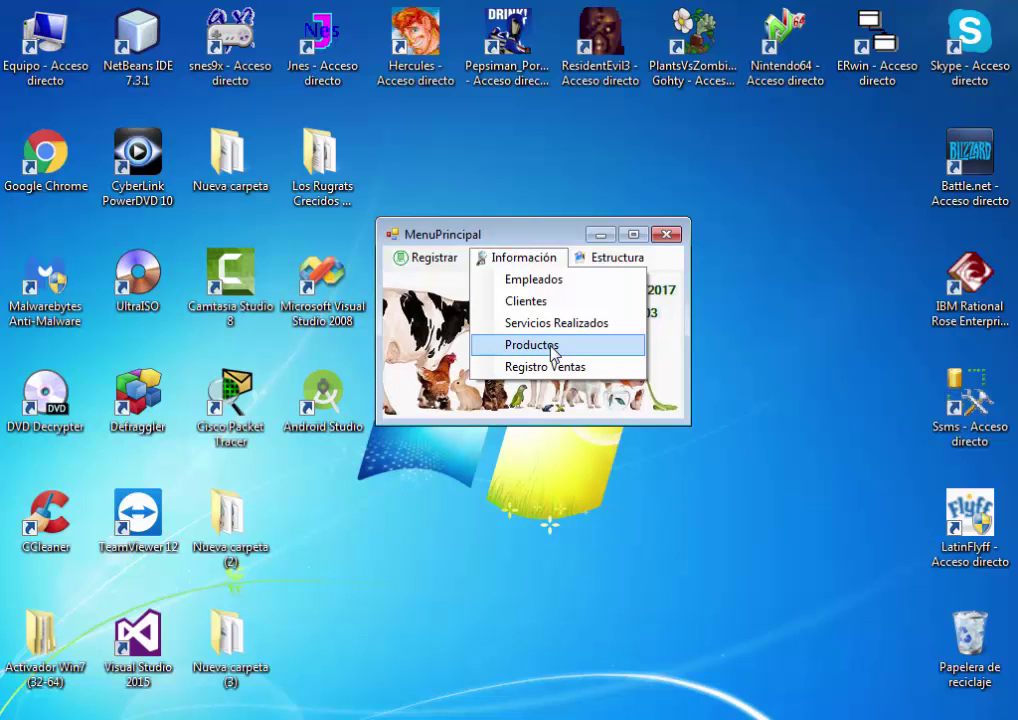
{"action": "left_click", "coordinate": [531, 345]}
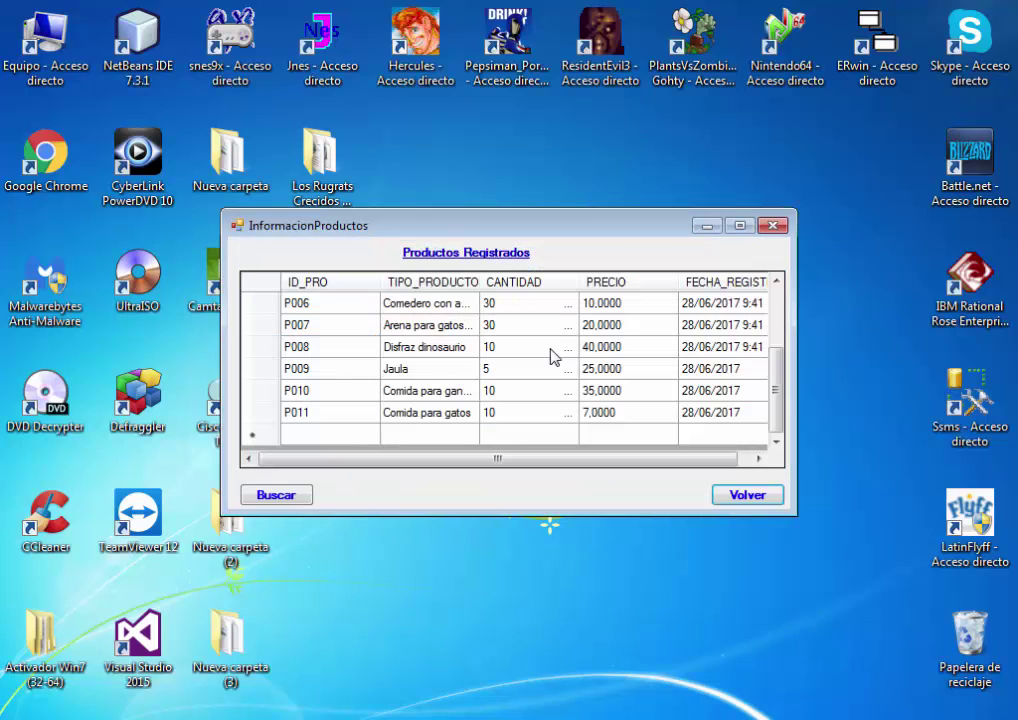
{"action": "left_click", "coordinate": [748, 494]}
Load the daily sales record showing two sales, then return to the main menu
{"action": "left_click", "coordinate": [520, 257]}
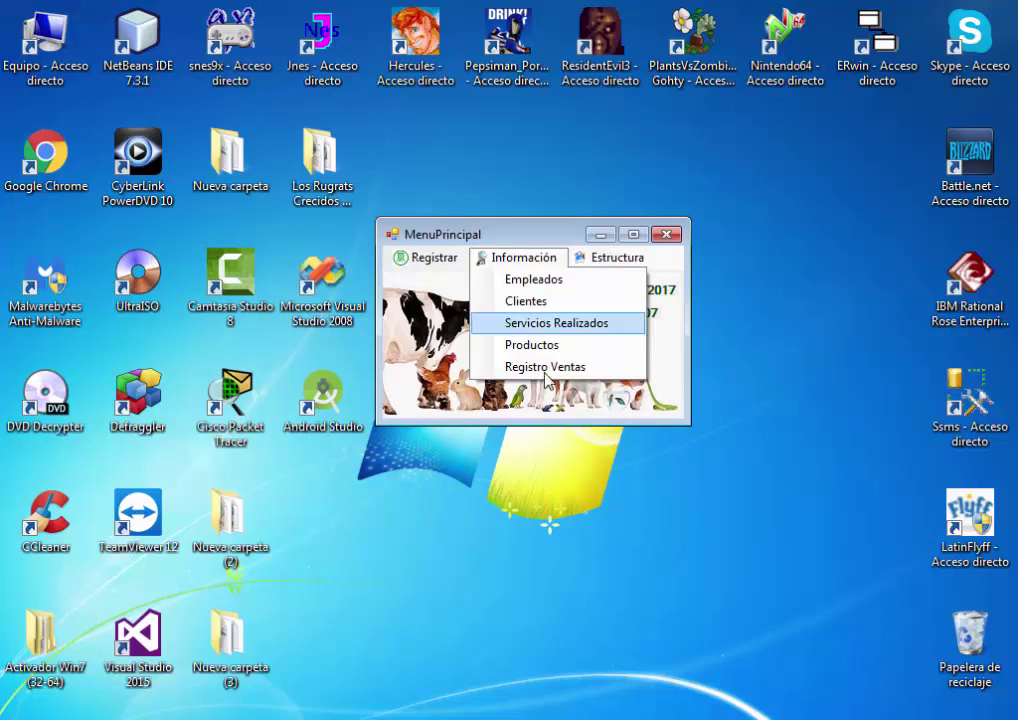
{"action": "left_click", "coordinate": [549, 368]}
{"action": "left_click", "coordinate": [268, 490]}
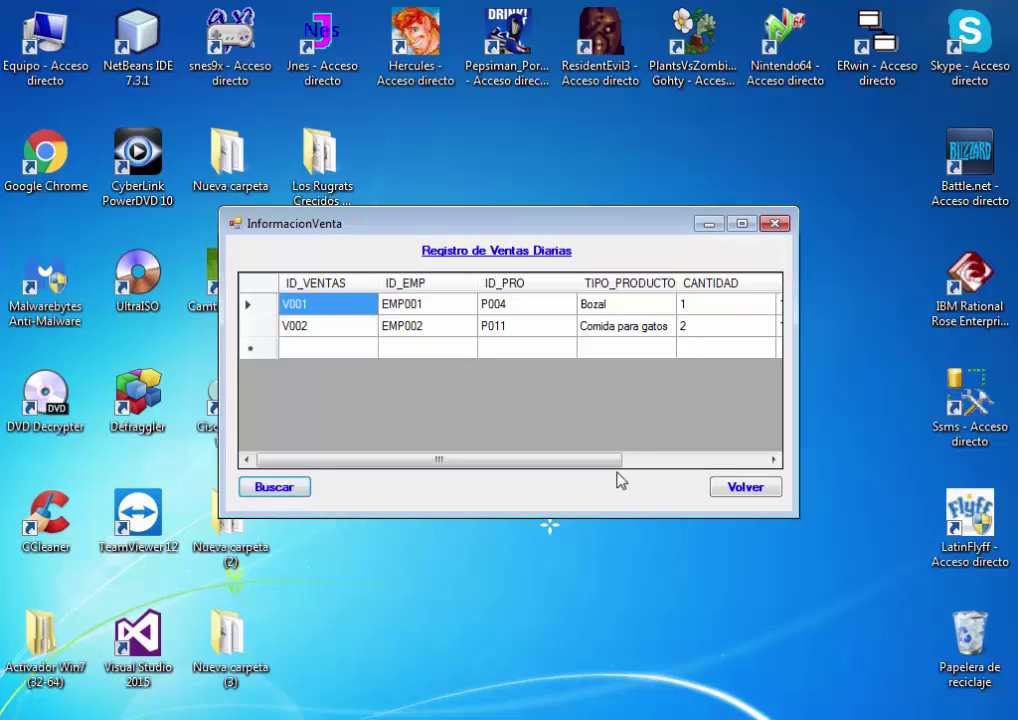
{"action": "mouse_move", "coordinate": [598, 472]}
{"action": "left_mouse_down"}
{"action": "mouse_move", "coordinate": [738, 466]}
{"action": "mouse_move", "coordinate": [585, 473]}
{"action": "left_mouse_up"}
{"action": "left_click", "coordinate": [752, 487]}
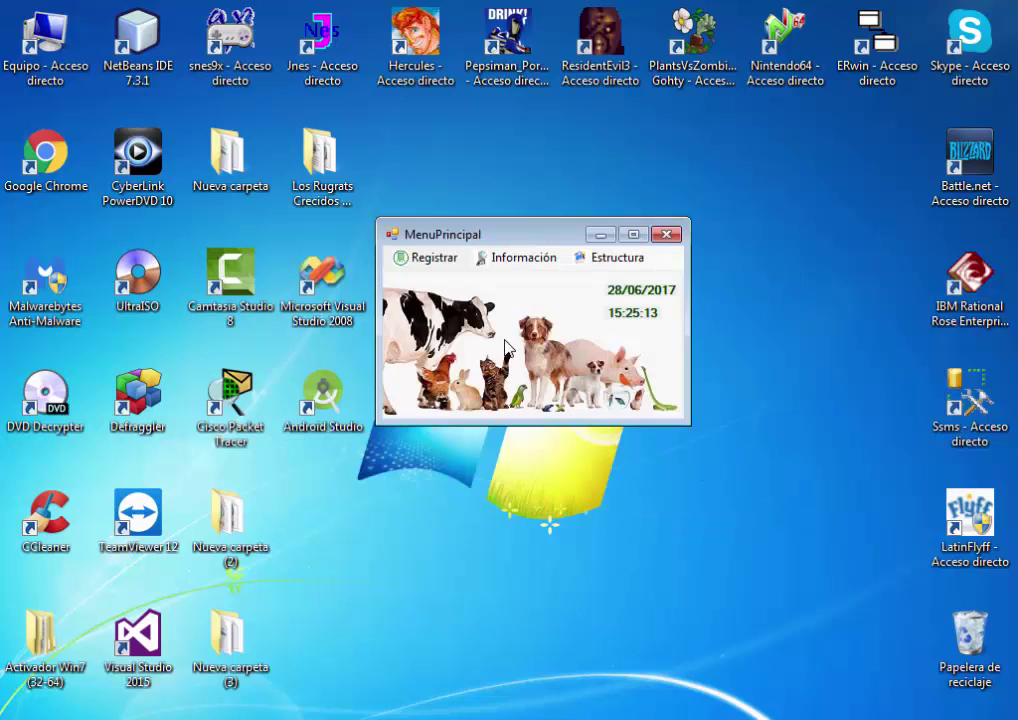
Open the employee form and enter the first name, surname, sex M and DNI
{"action": "left_click", "coordinate": [430, 262]}
{"action": "left_click", "coordinate": [440, 279]}
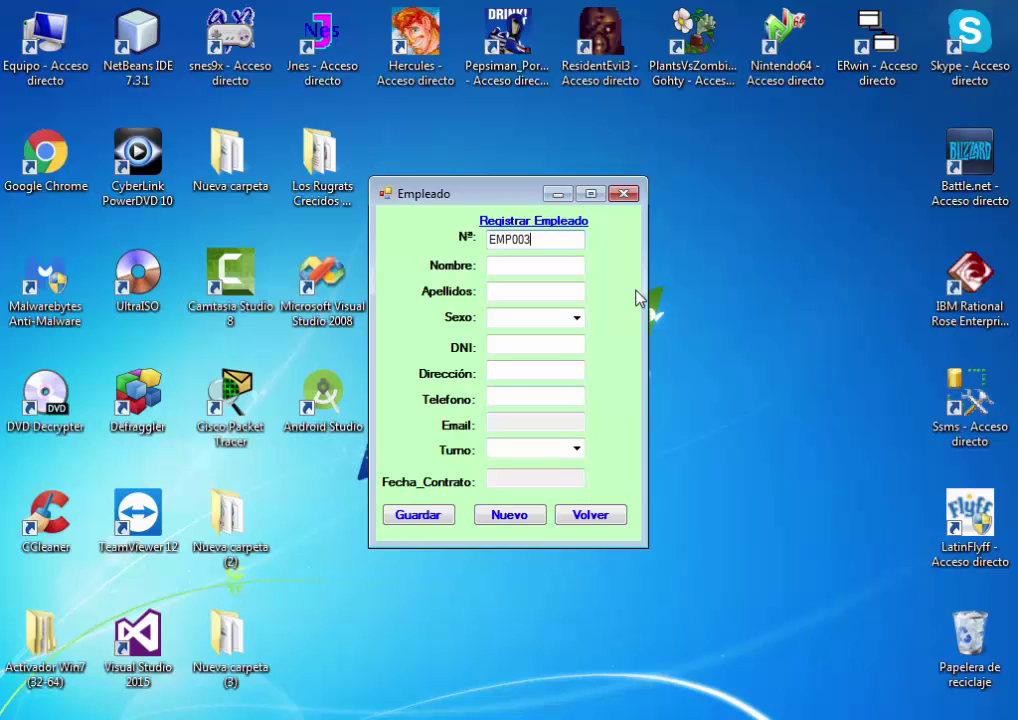
{"action": "left_click", "coordinate": [554, 270]}
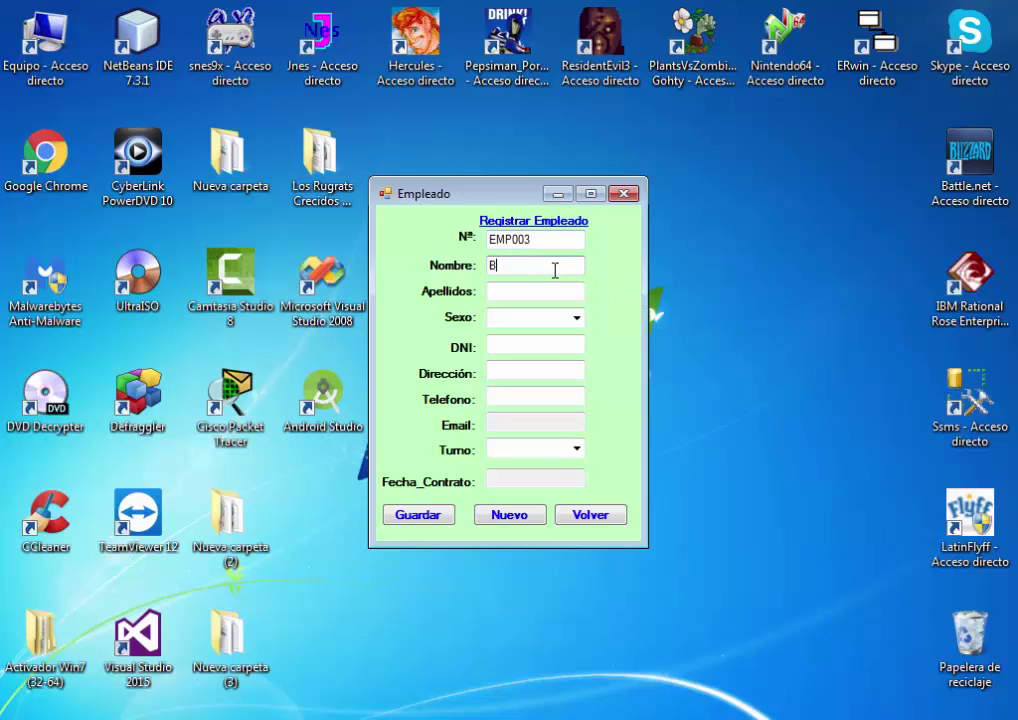
{"action": "left_click", "coordinate": [535, 296]}
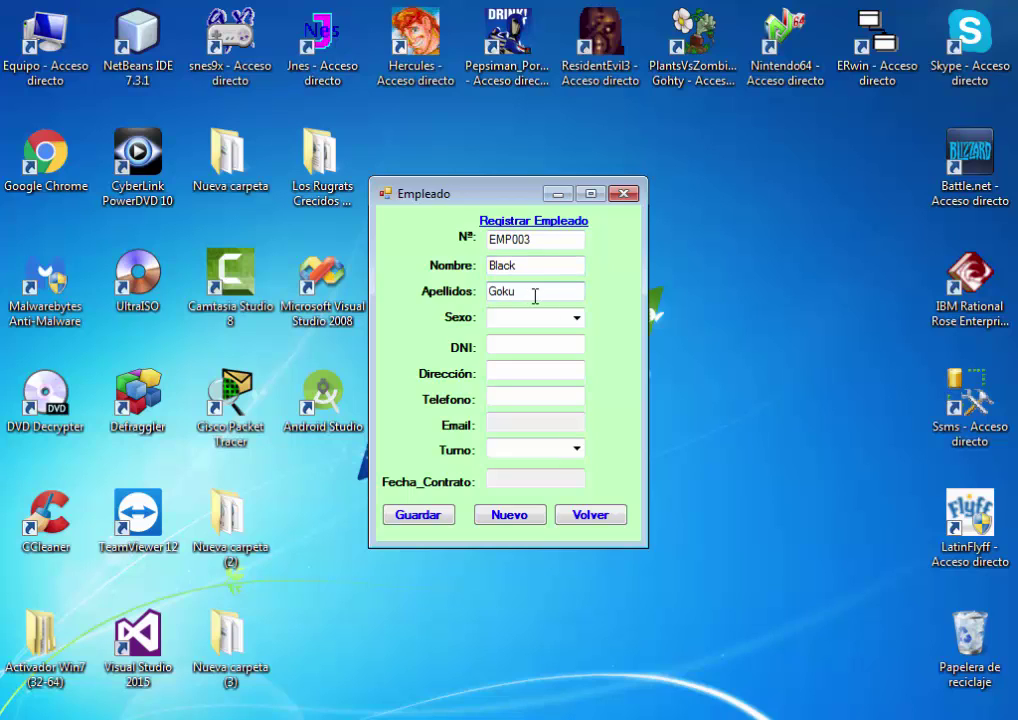
{"action": "left_click", "coordinate": [574, 319]}
{"action": "left_click", "coordinate": [536, 338]}
{"action": "left_click", "coordinate": [535, 347]}
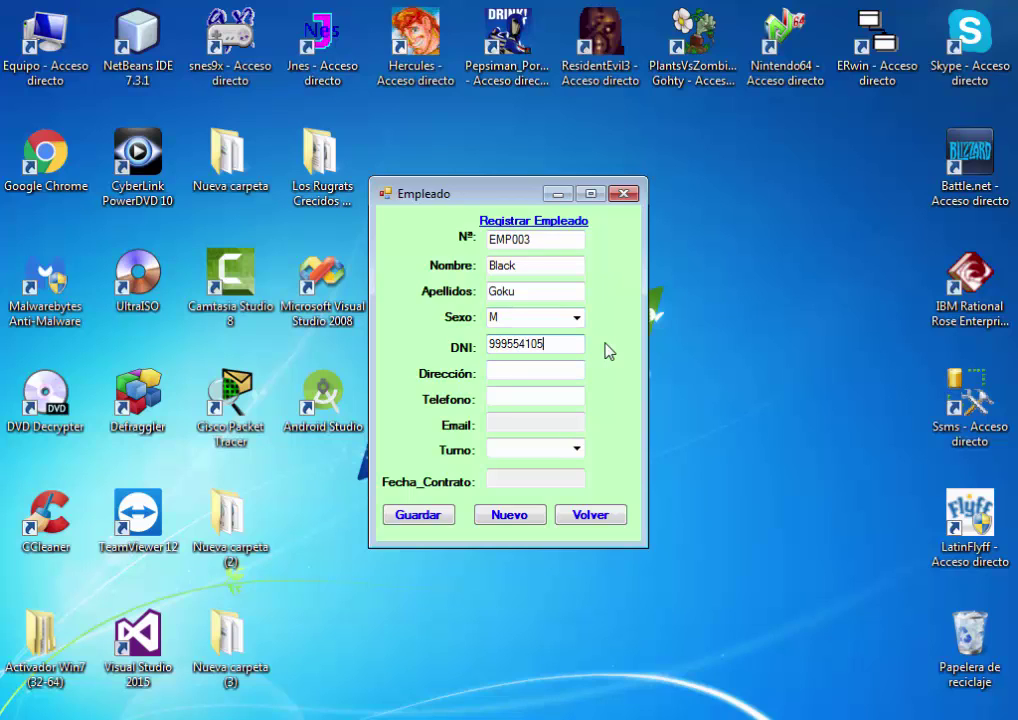
{"action": "left_click", "coordinate": [542, 377]}
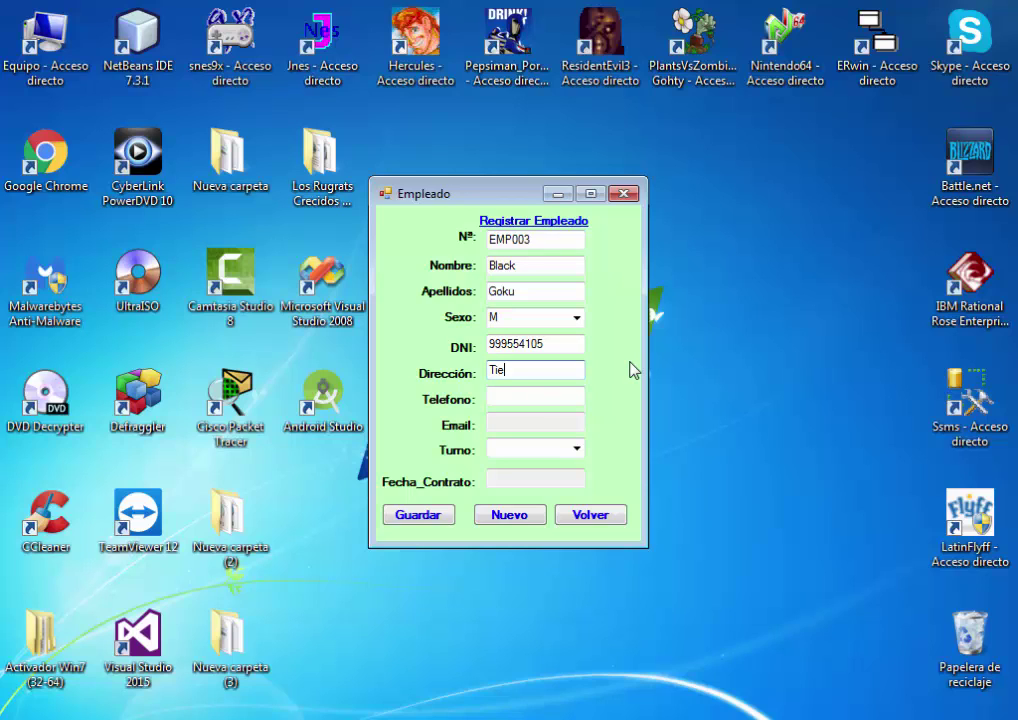
{"action": "left_click", "coordinate": [512, 403]}
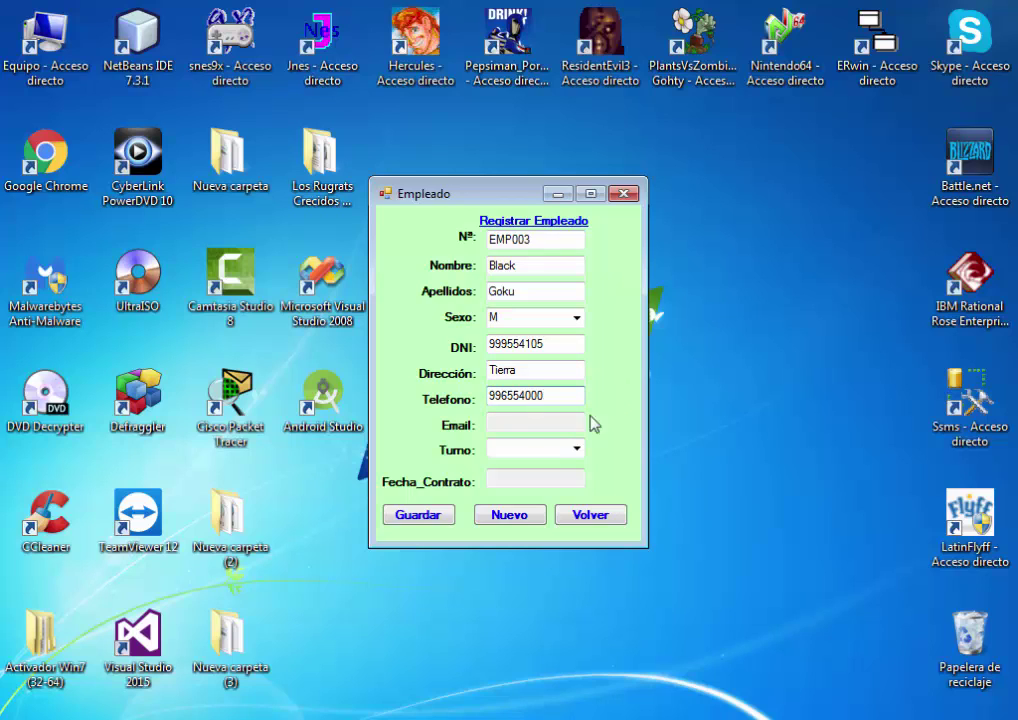
{"action": "left_click", "coordinate": [541, 425]}
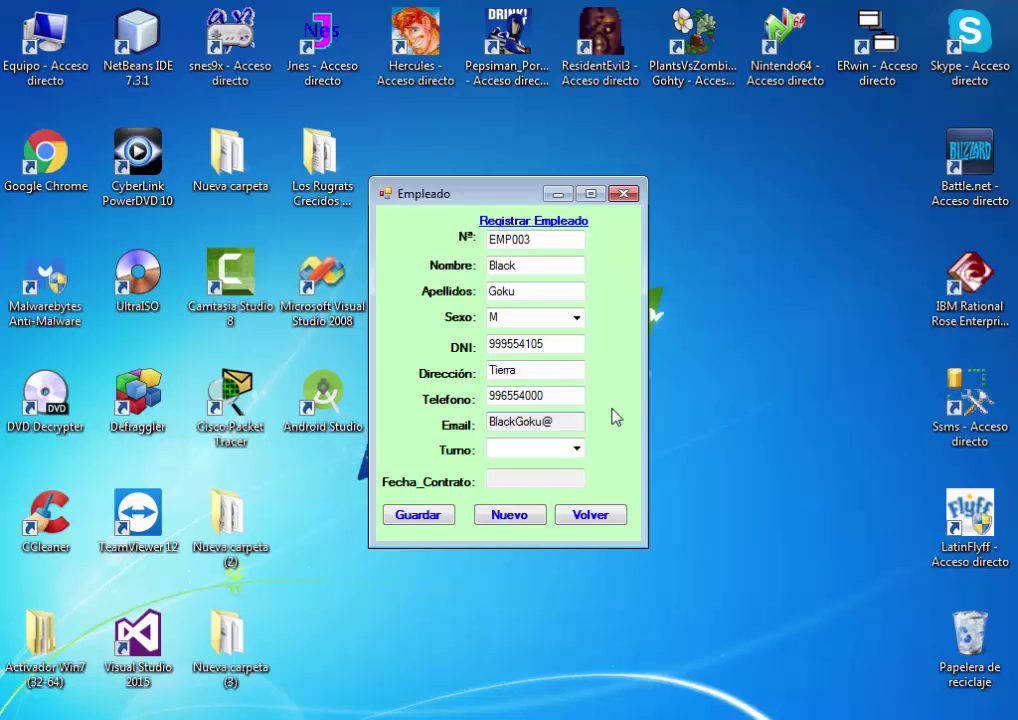
{"action": "type", "text": "@hotmail.com"}
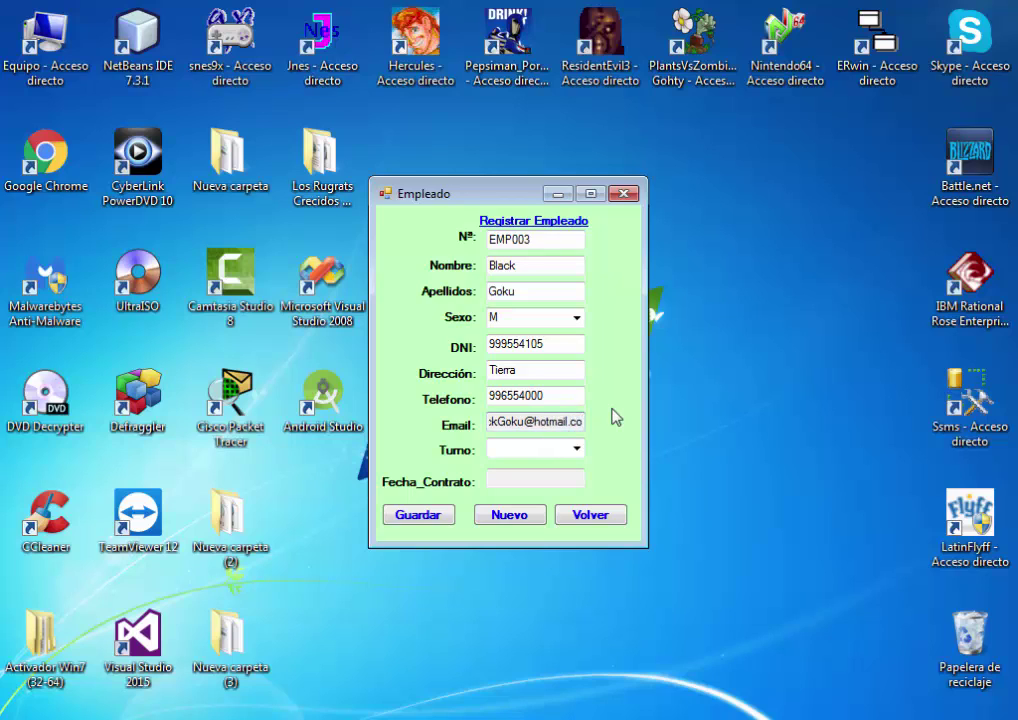
{"action": "left_click", "coordinate": [576, 449]}
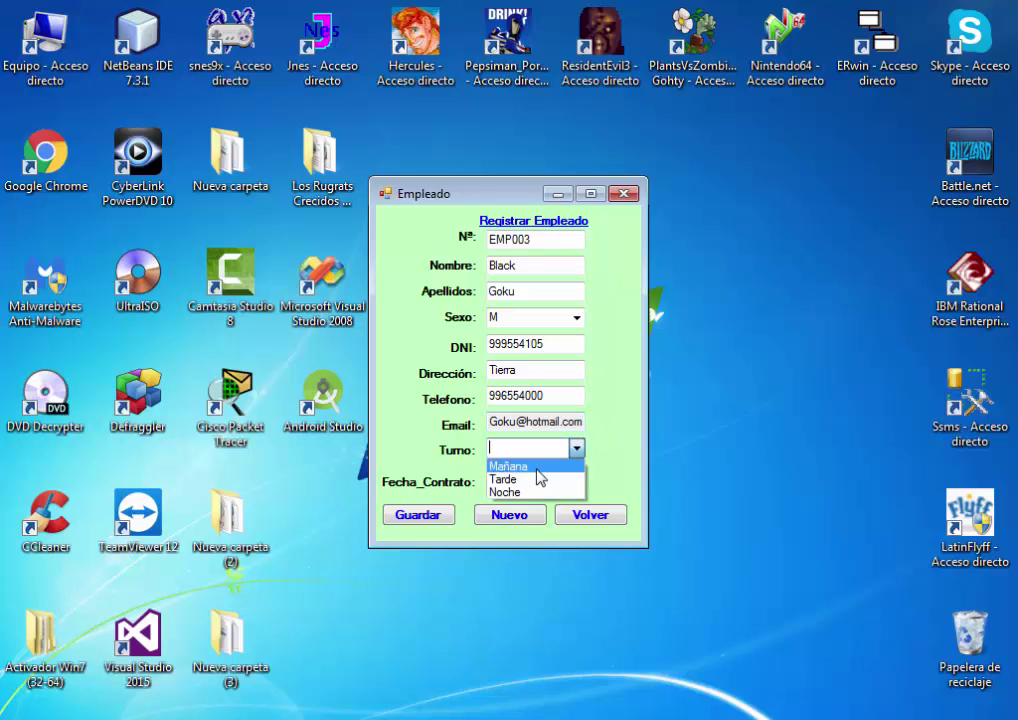
{"action": "left_click", "coordinate": [538, 479]}
Enter contract date 28/06/2017, save the employee record, and return to the main menu
{"action": "left_click", "coordinate": [492, 479]}
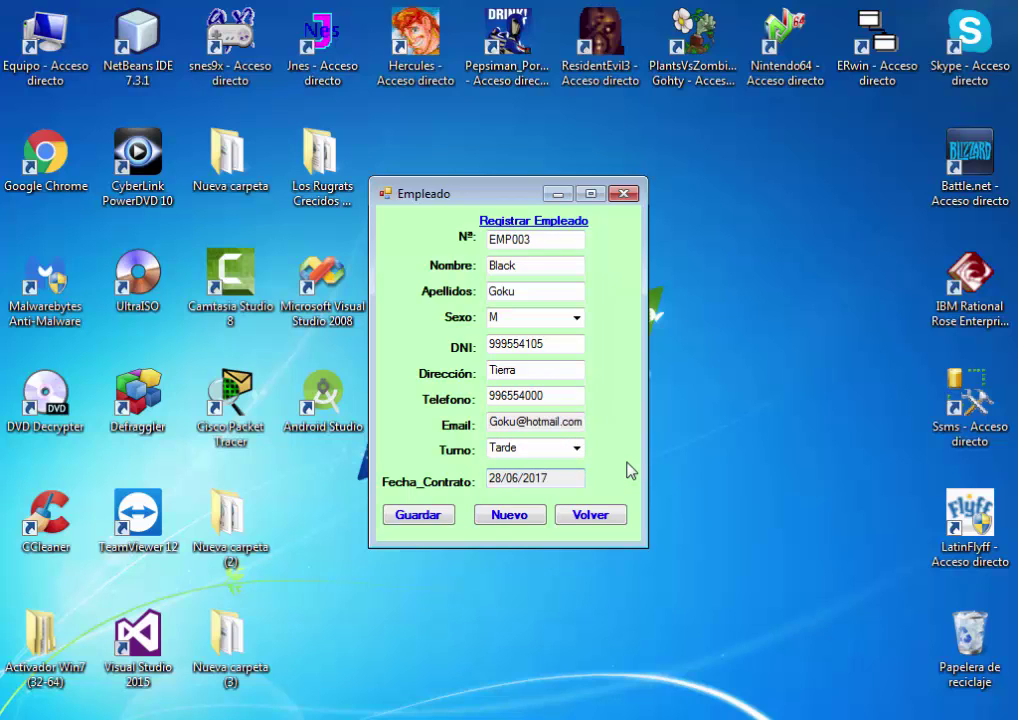
{"action": "left_click", "coordinate": [443, 520]}
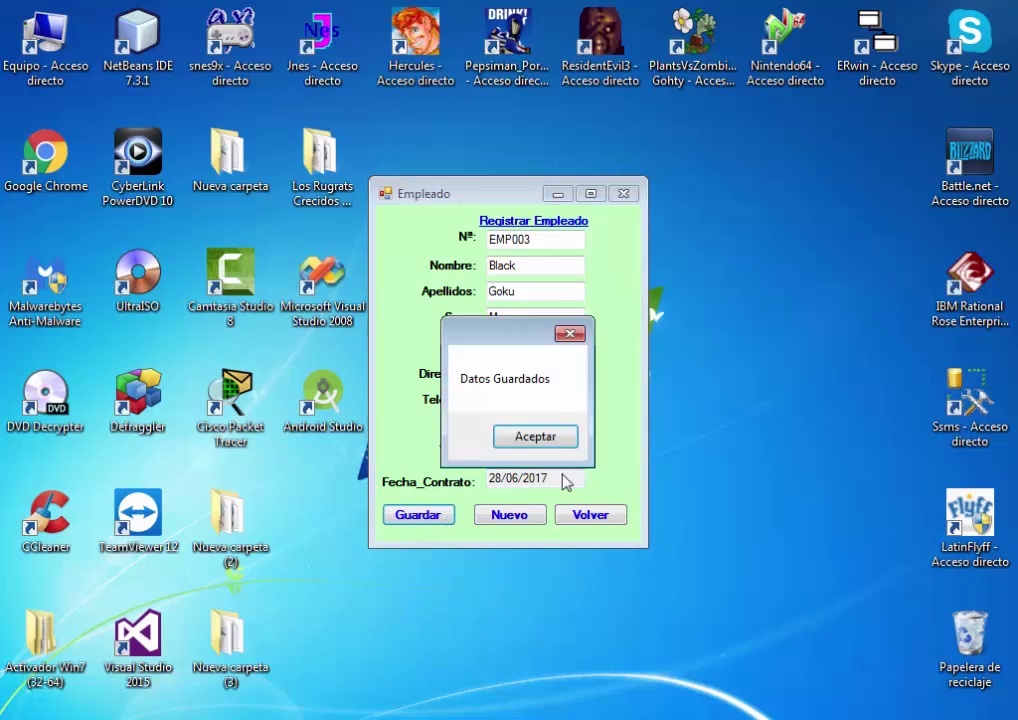
{"action": "left_click", "coordinate": [553, 442]}
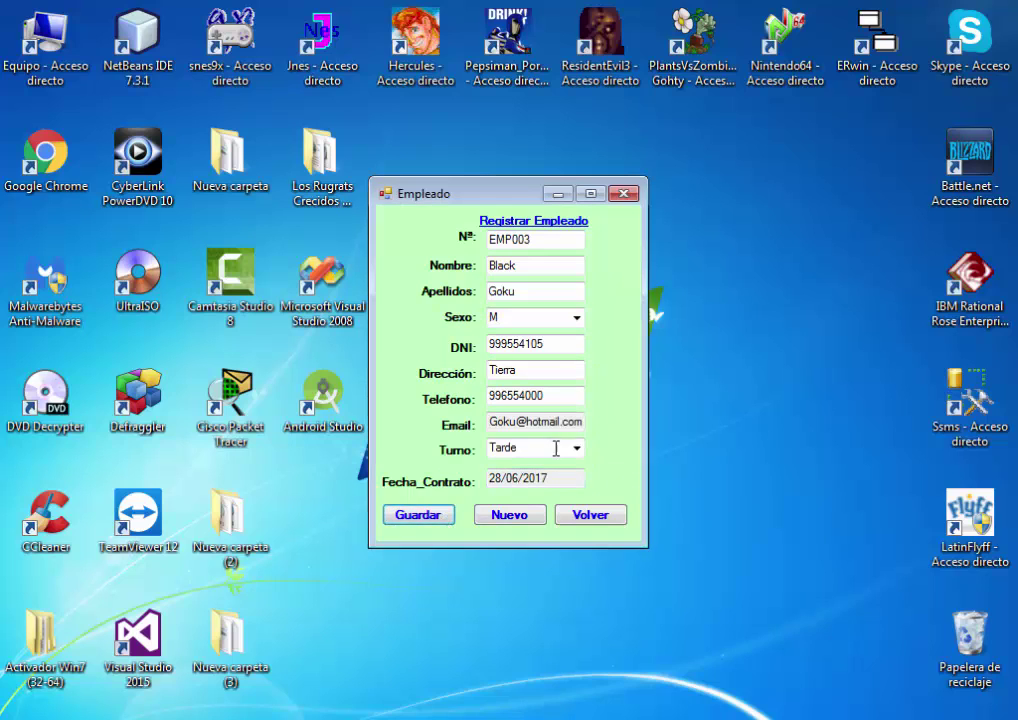
{"action": "left_click", "coordinate": [590, 514]}
Load the employee list to confirm EMP003 appears, then close it
{"action": "left_click", "coordinate": [518, 258]}
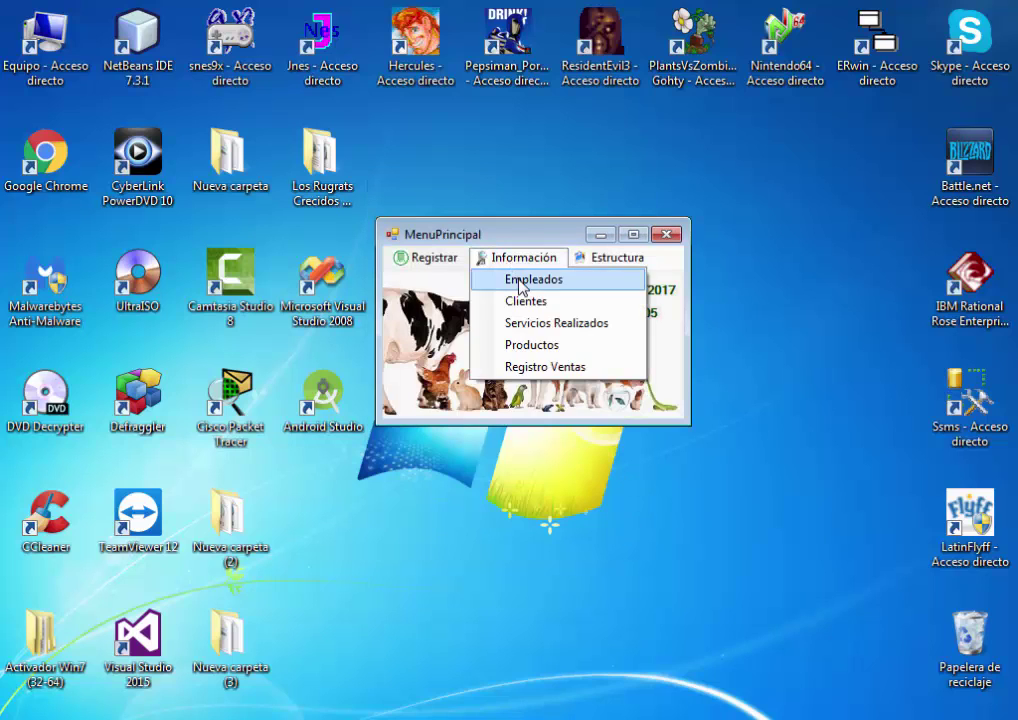
{"action": "left_click", "coordinate": [525, 280]}
{"action": "left_click", "coordinate": [259, 550]}
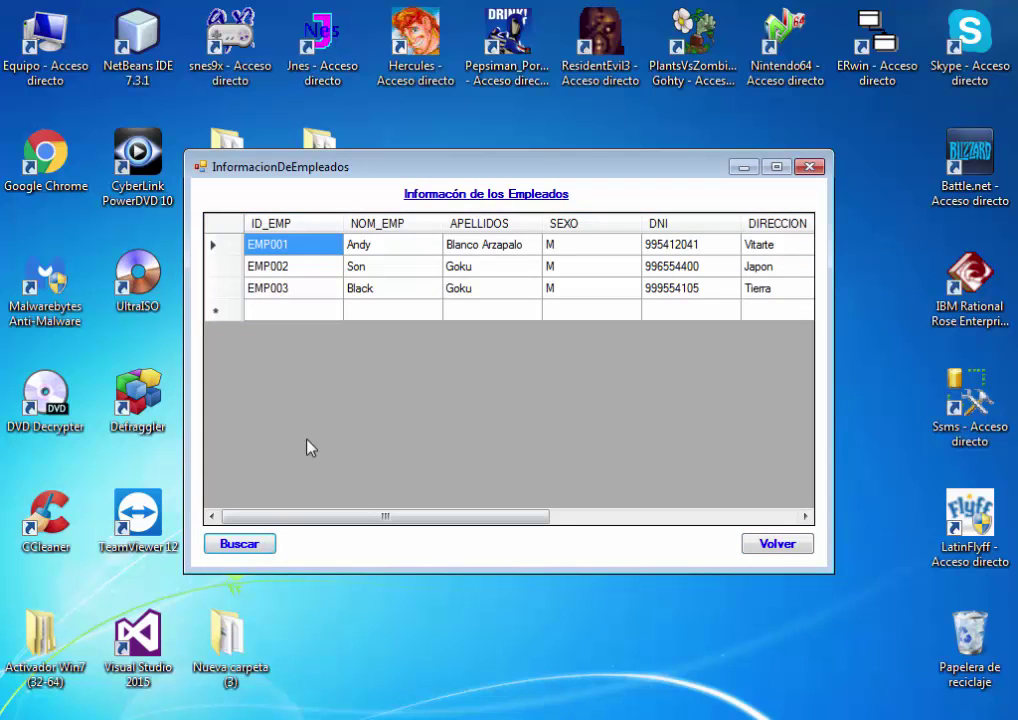
{"action": "left_click_drag", "start_coordinate": [396, 515], "coordinate": [357, 516]}
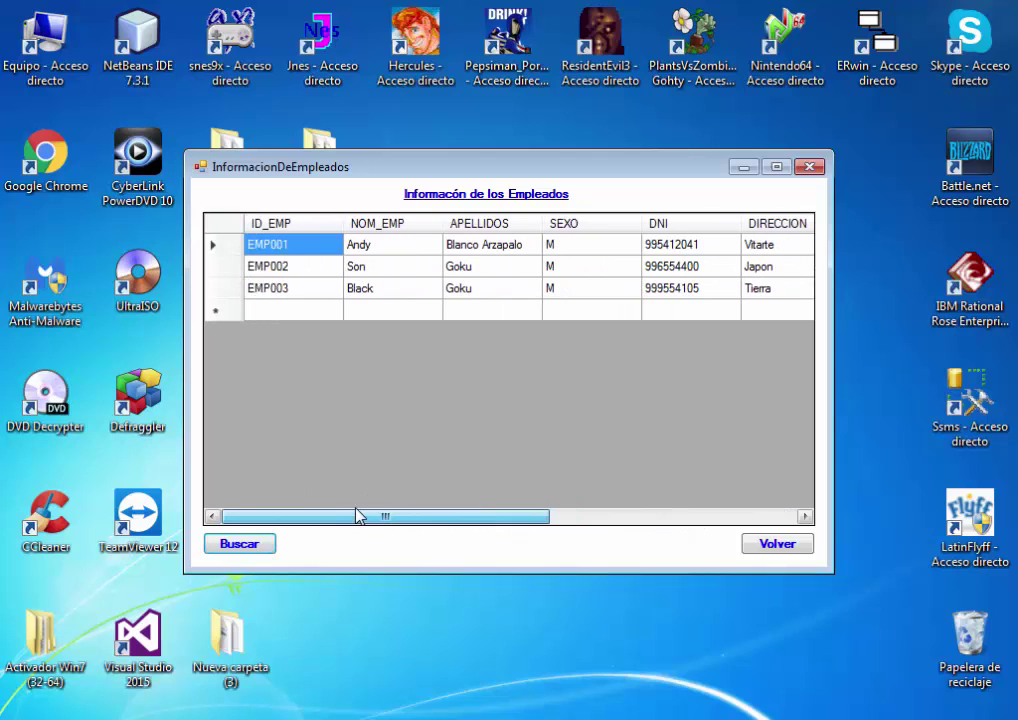
{"action": "left_click", "coordinate": [795, 545]}
Glance at the client registration form and close it without saving
{"action": "left_click", "coordinate": [450, 262]}
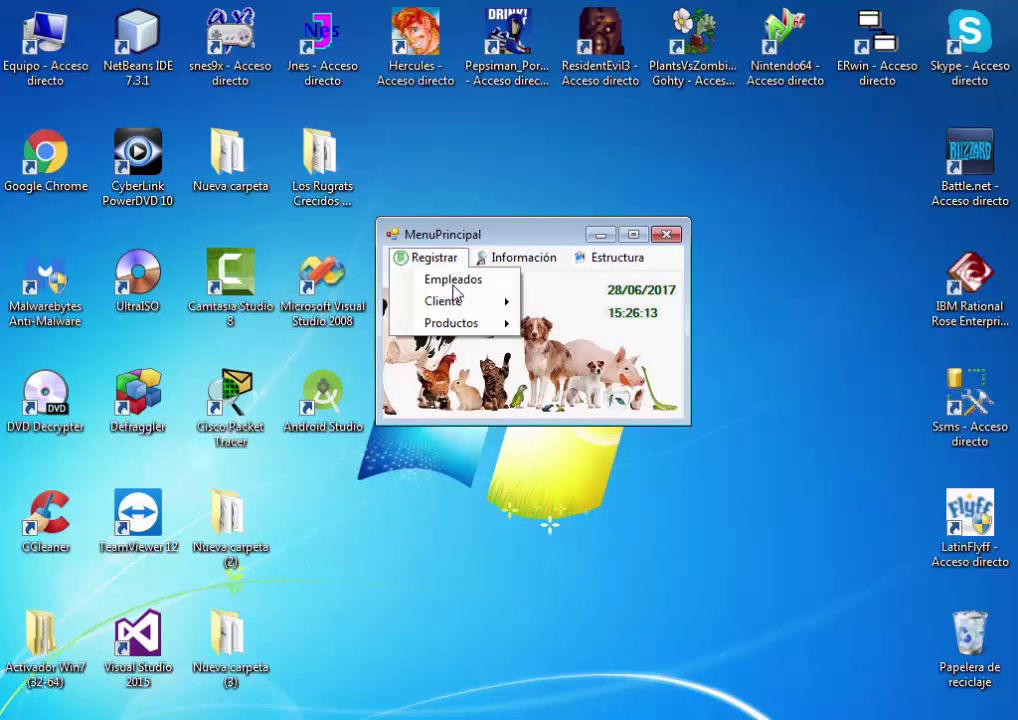
{"action": "mouse_move", "coordinate": [469, 325]}
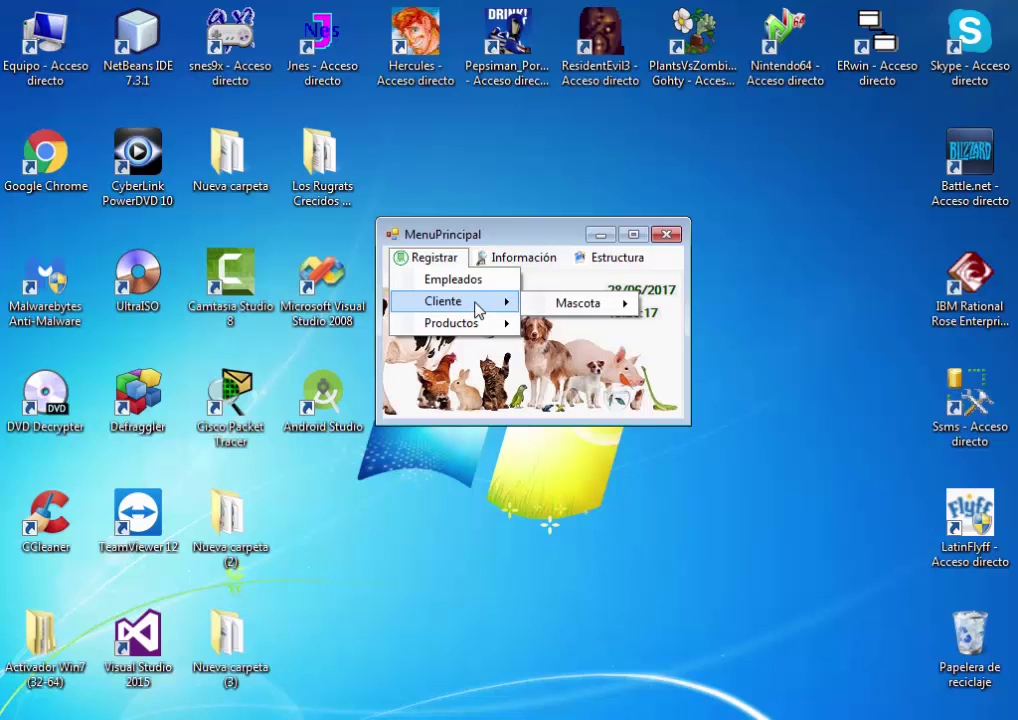
{"action": "left_click", "coordinate": [476, 303]}
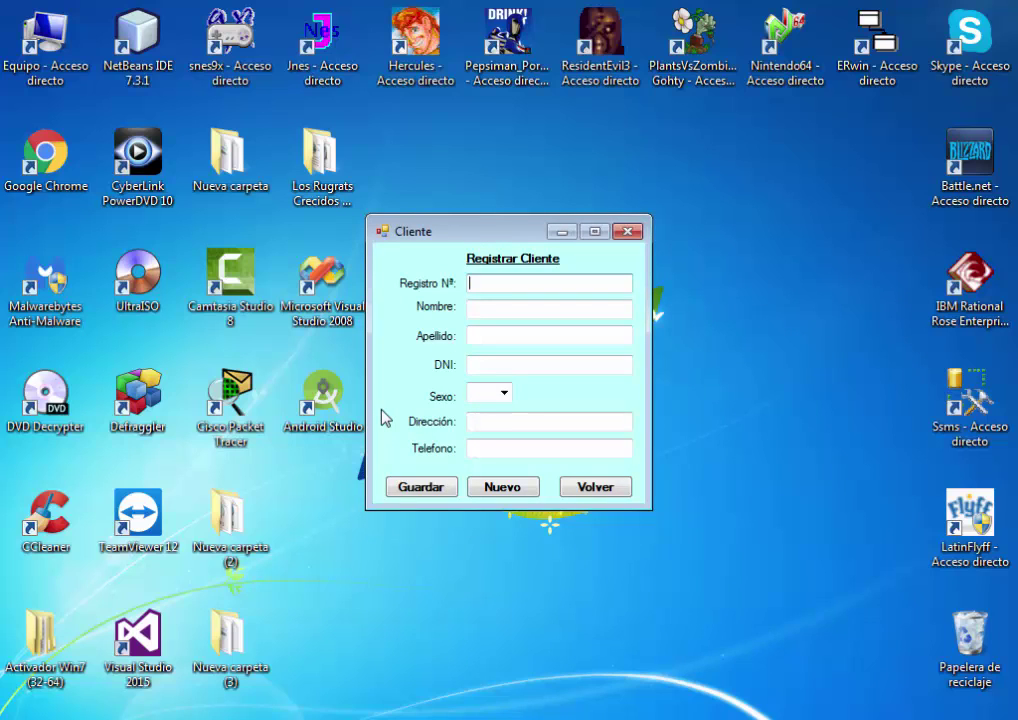
{"action": "left_click", "coordinate": [585, 490]}
Review the one-record client and pet list, then close it
{"action": "left_click", "coordinate": [523, 260]}
{"action": "left_click", "coordinate": [541, 298]}
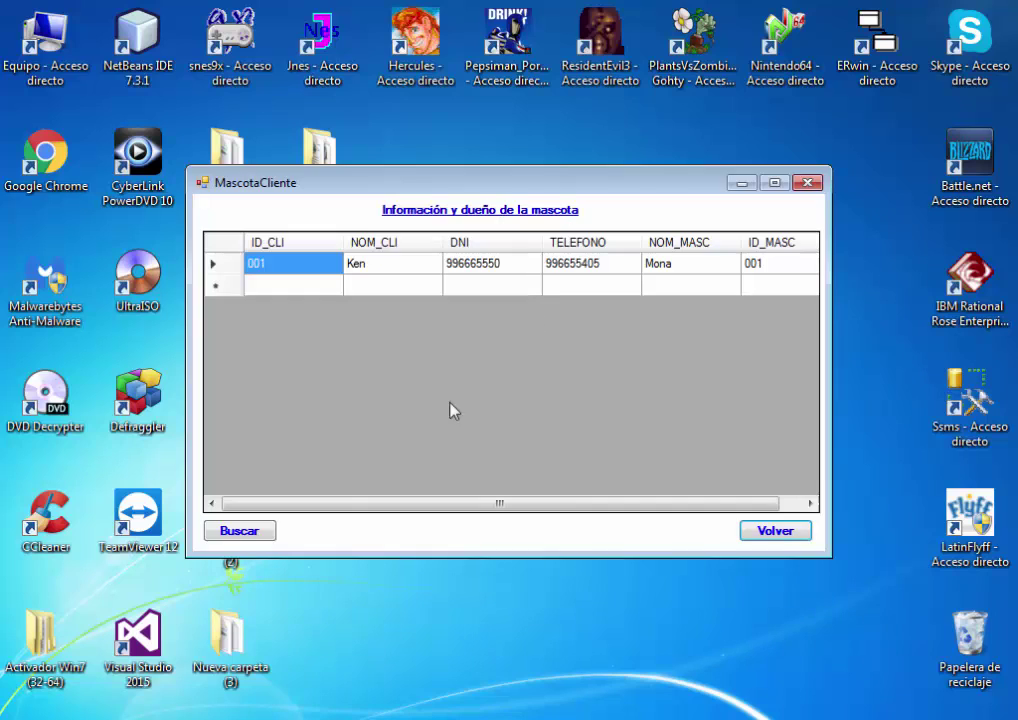
{"action": "left_click", "coordinate": [810, 503]}
{"action": "left_click", "coordinate": [772, 533]}
{"action": "left_click", "coordinate": [430, 257]}
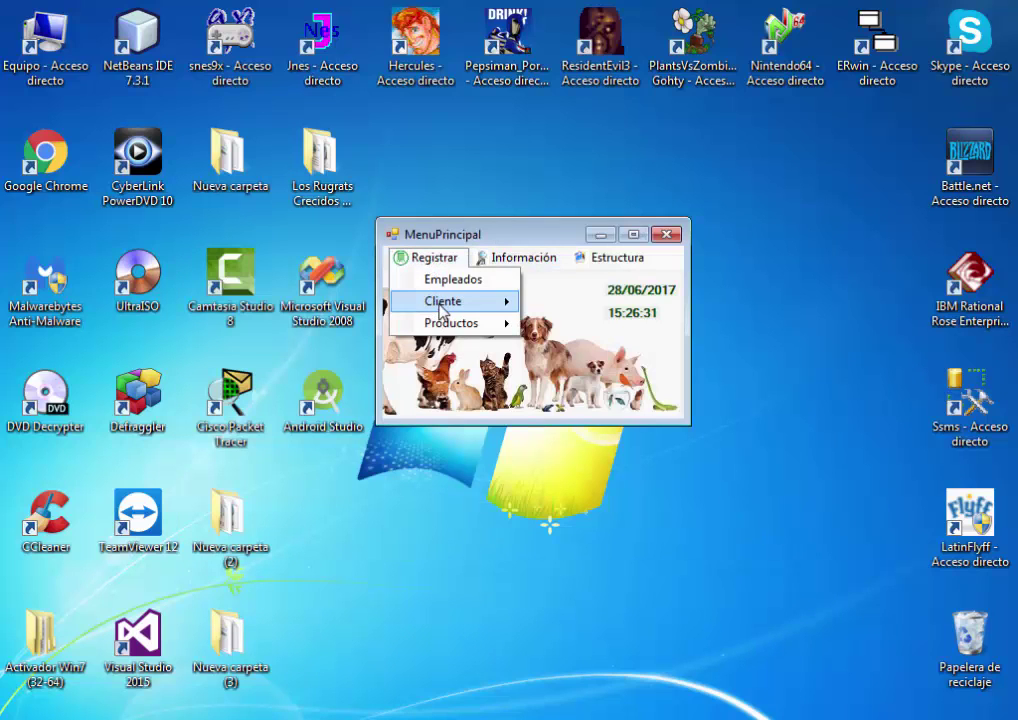
{"action": "mouse_move", "coordinate": [445, 303]}
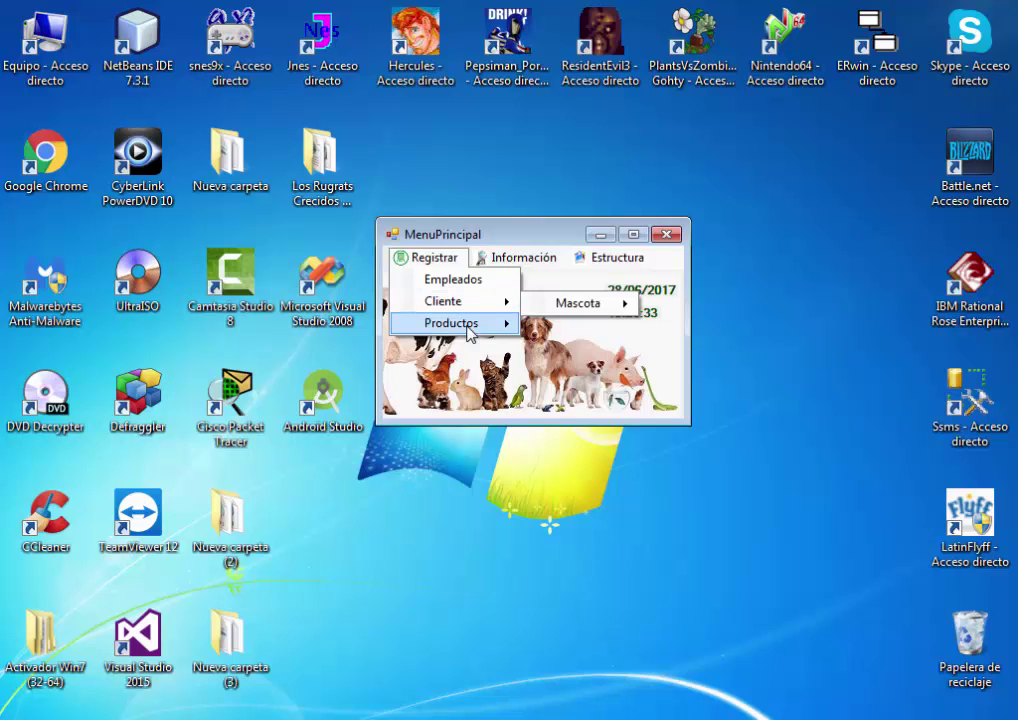
Open the client form and enter registration 002, name, surname and DNI number
{"action": "left_click", "coordinate": [476, 304]}
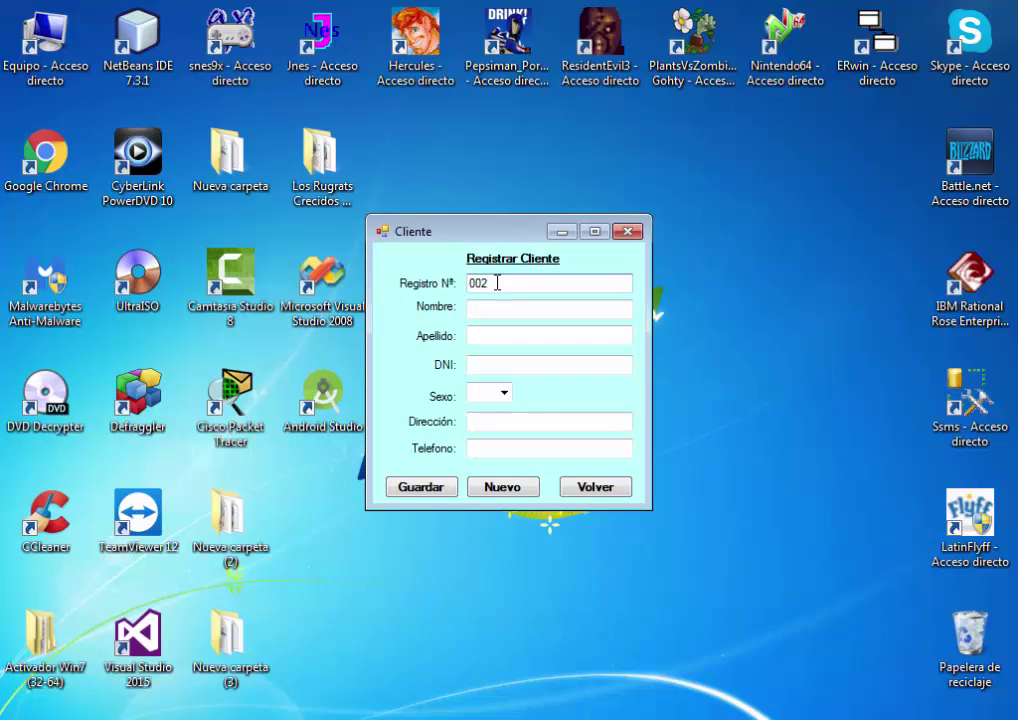
{"action": "left_click", "coordinate": [502, 311]}
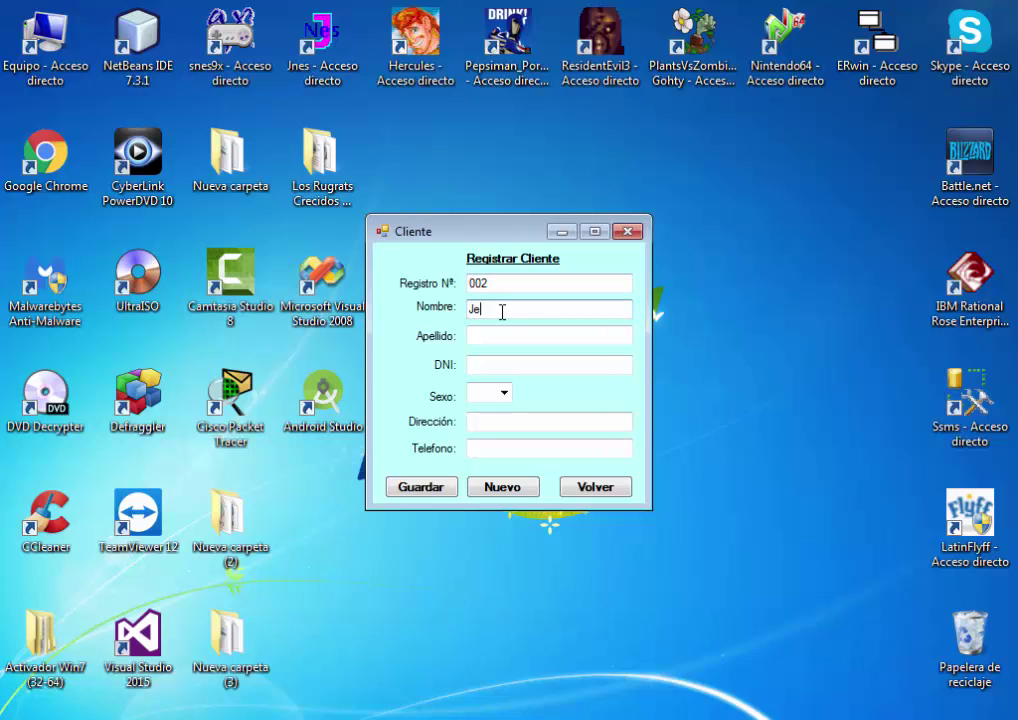
{"action": "left_click", "coordinate": [529, 337]}
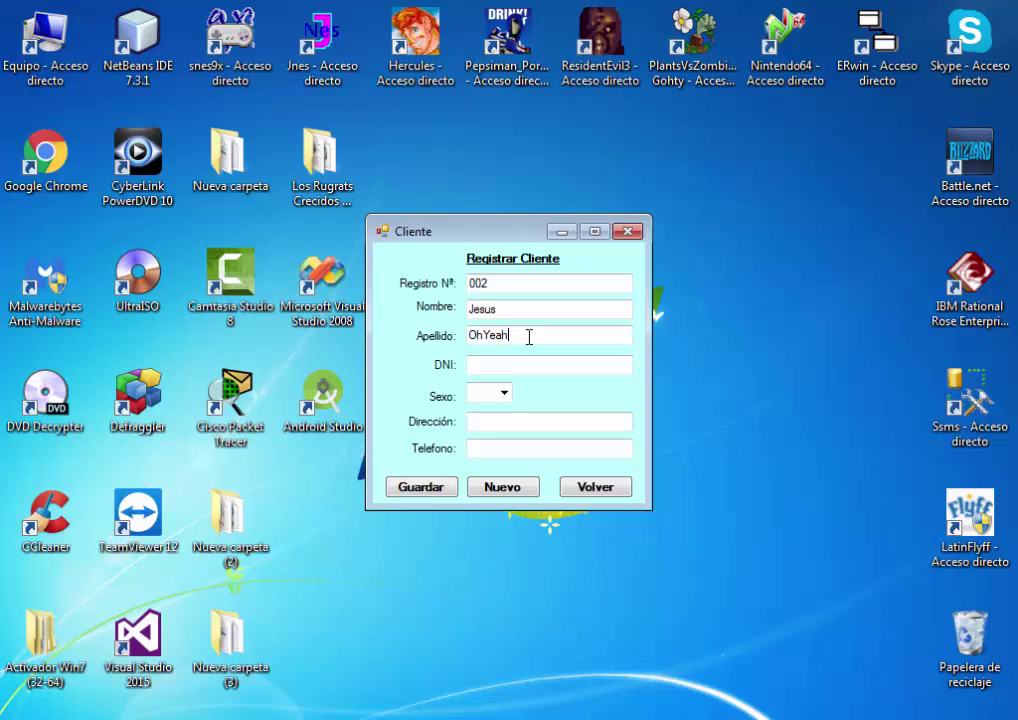
{"action": "left_click", "coordinate": [492, 362]}
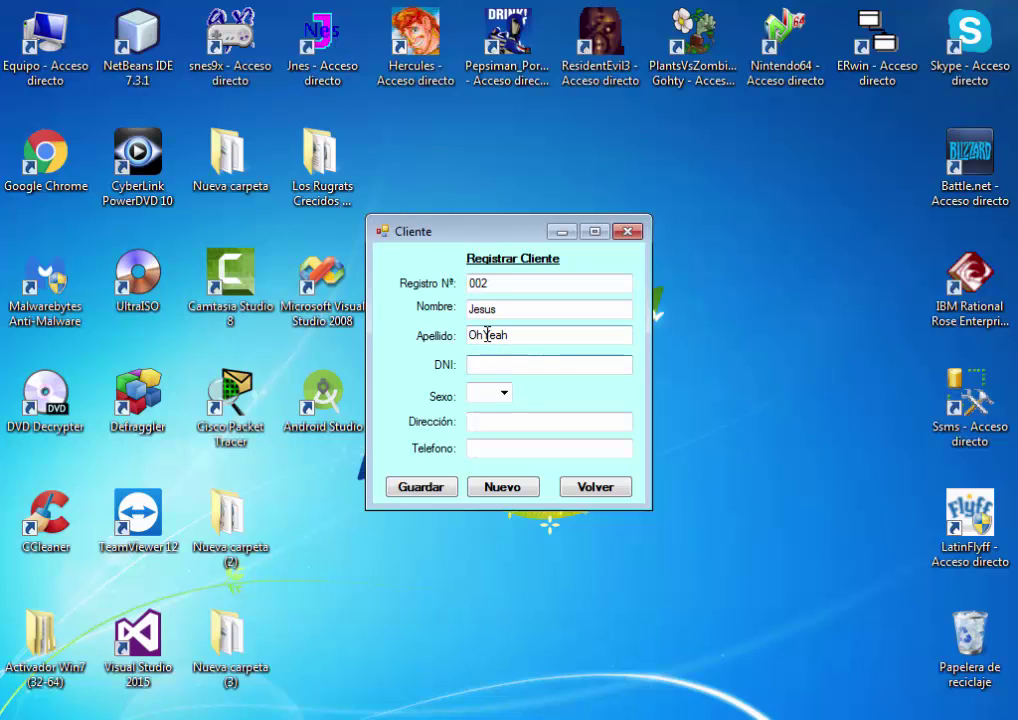
{"action": "left_click", "coordinate": [484, 335]}
{"action": "left_click", "coordinate": [495, 365]}
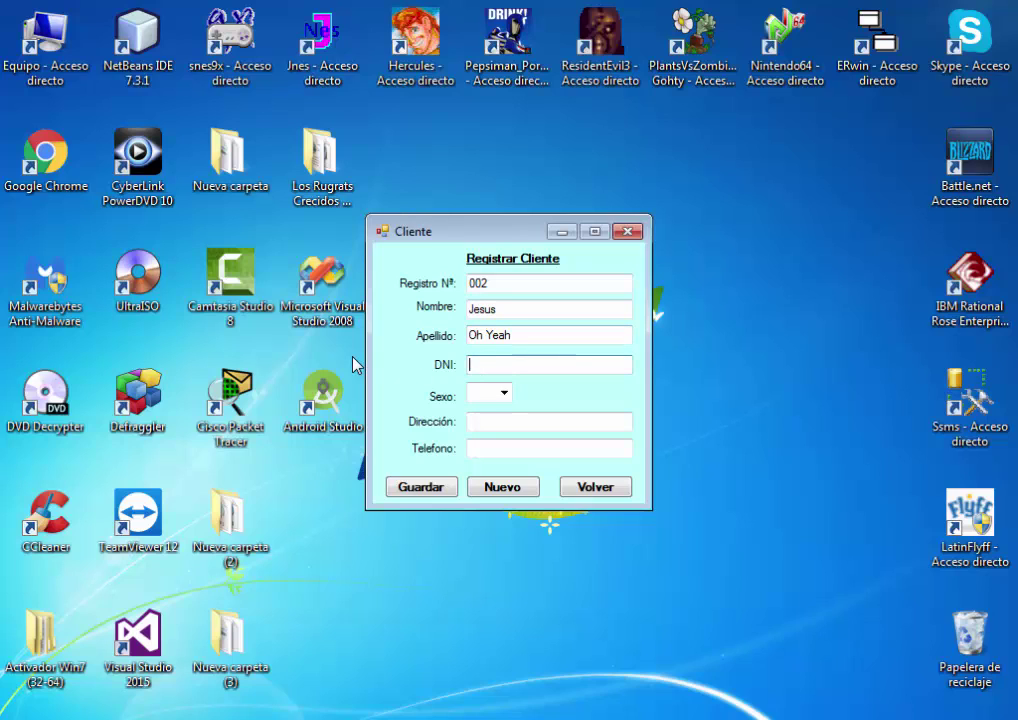
Set the client's sex to M, address Lima, and enter the phone number
{"action": "left_click", "coordinate": [504, 393]}
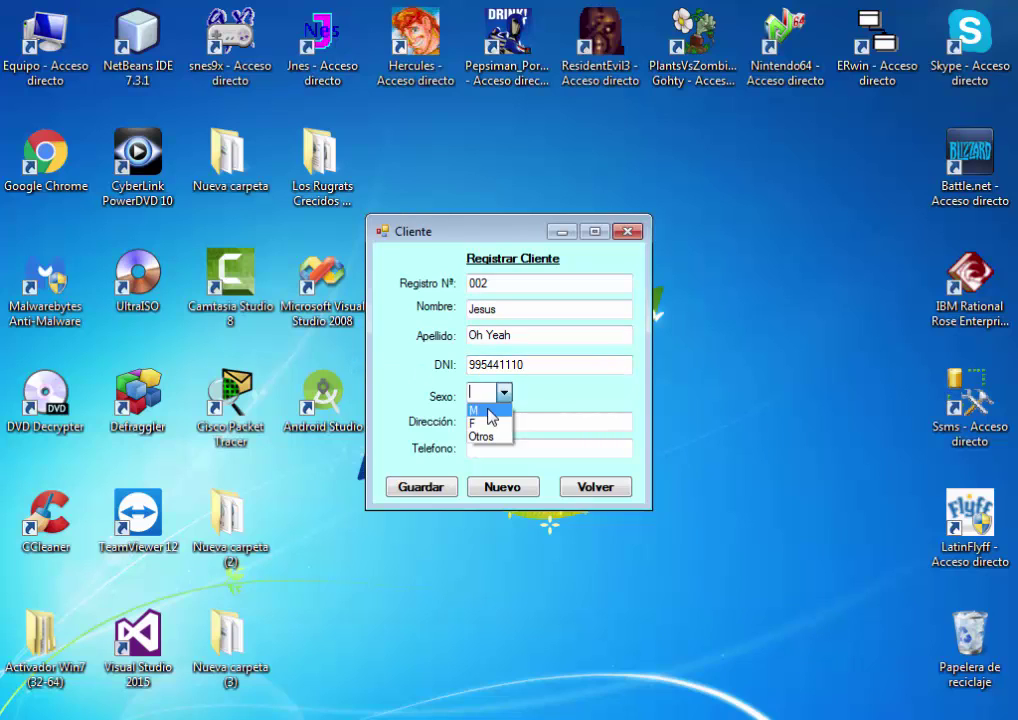
{"action": "left_click", "coordinate": [487, 410]}
{"action": "left_click", "coordinate": [487, 424]}
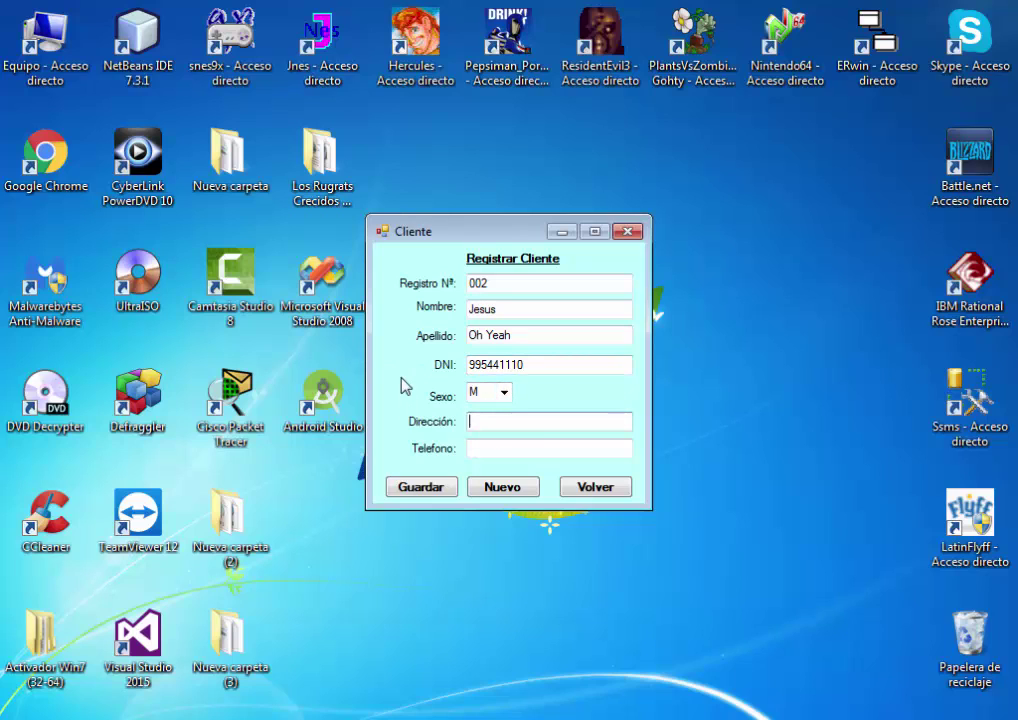
{"action": "type", "text": "Lima"}
{"action": "left_click", "coordinate": [543, 452]}
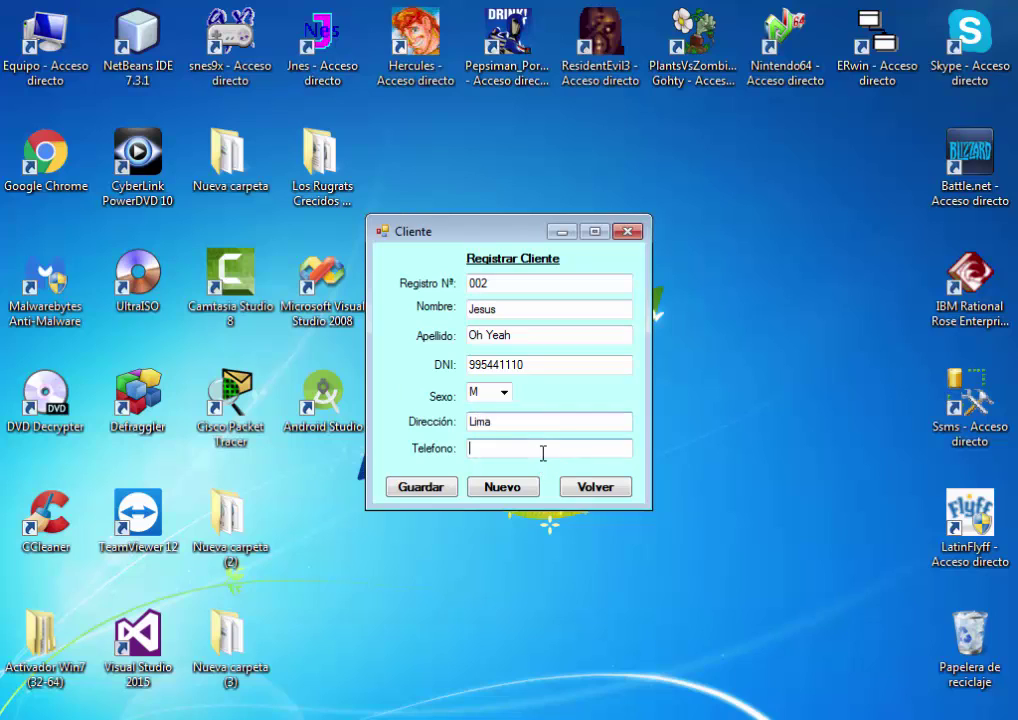
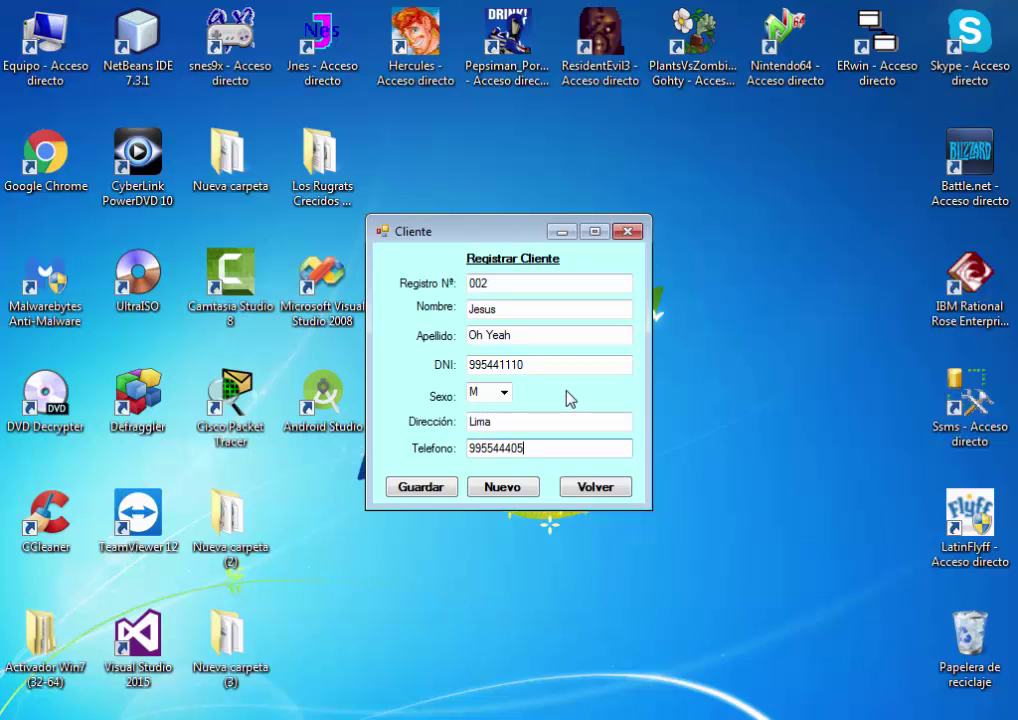
Save client record 002 and return to the main menu
{"action": "left_click", "coordinate": [430, 487]}
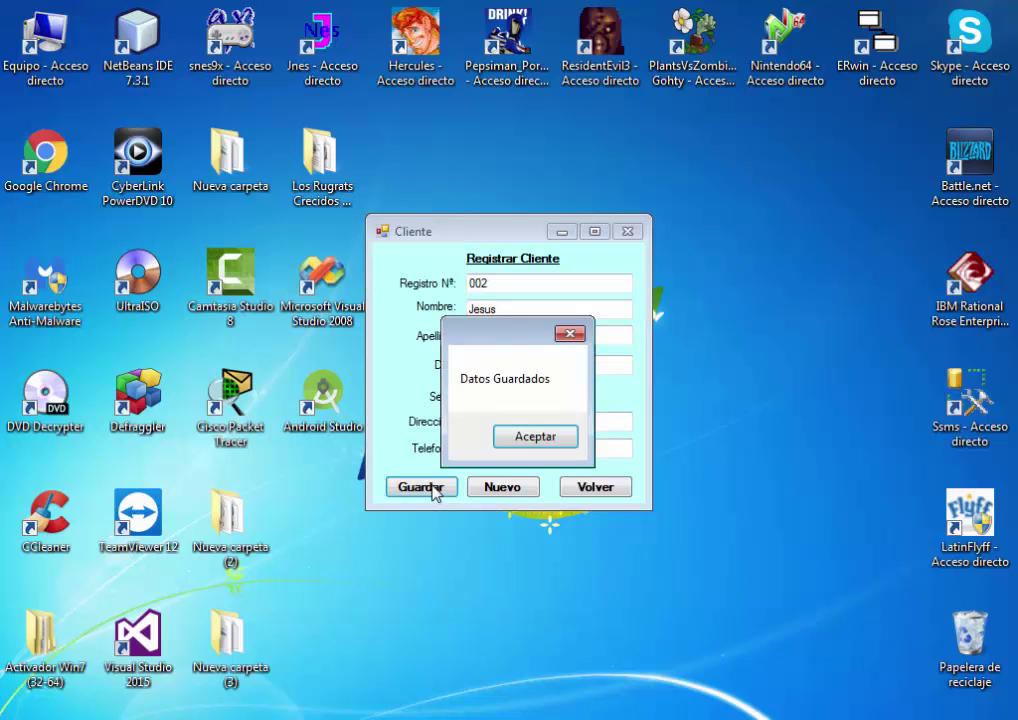
{"action": "left_click", "coordinate": [524, 437]}
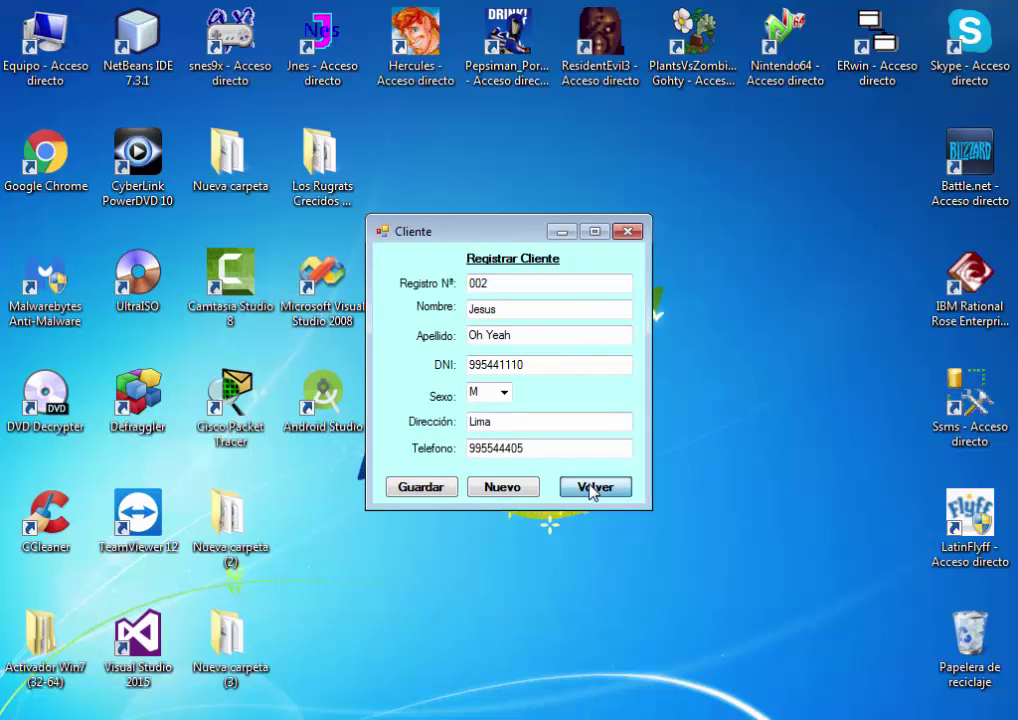
{"action": "left_click", "coordinate": [588, 489]}
{"action": "left_click", "coordinate": [430, 257]}
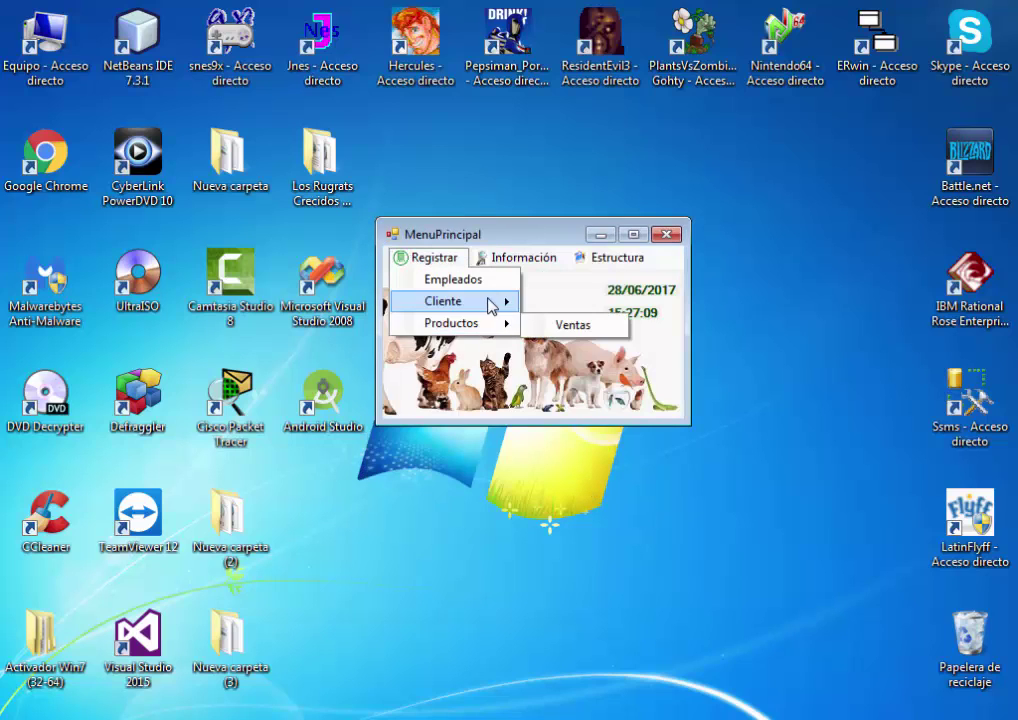
Fill the Mascota form for Bomba: species Perro, breed Normal, sex F
{"action": "mouse_move", "coordinate": [491, 300]}
{"action": "left_click", "coordinate": [566, 307]}
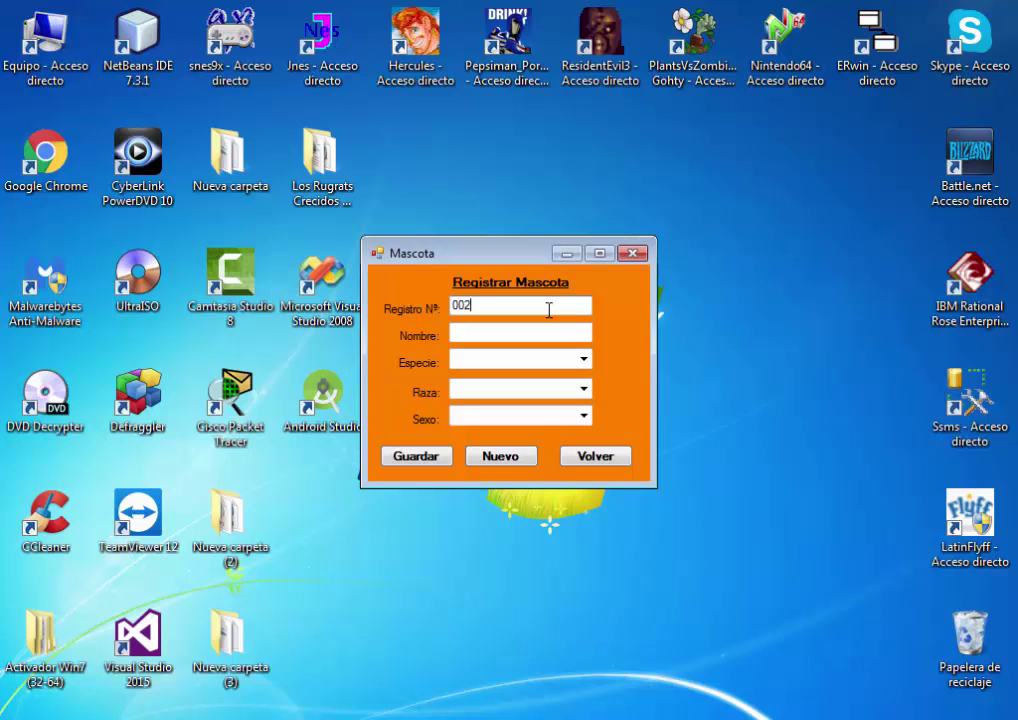
{"action": "left_click", "coordinate": [528, 337]}
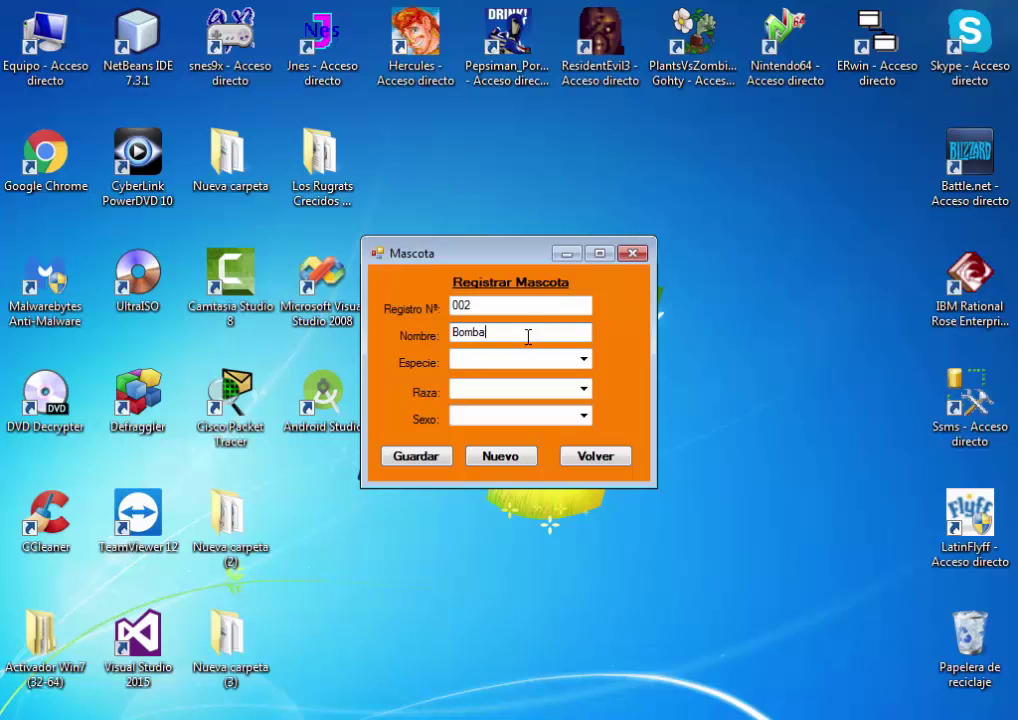
{"action": "left_click", "coordinate": [572, 363]}
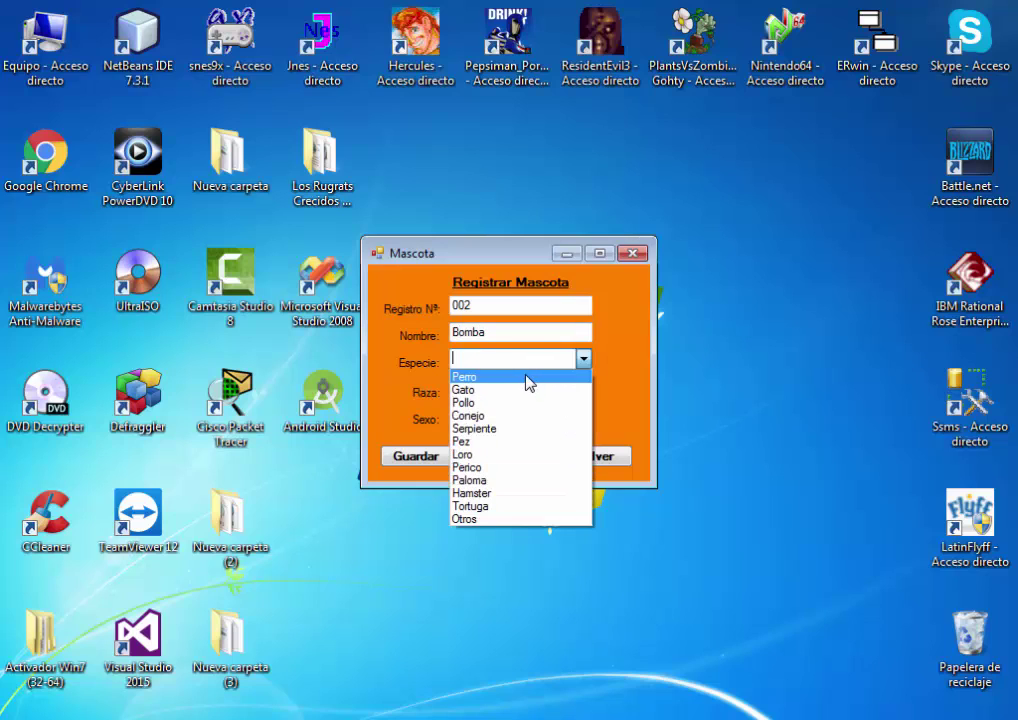
{"action": "left_click", "coordinate": [529, 377]}
{"action": "left_click", "coordinate": [578, 392]}
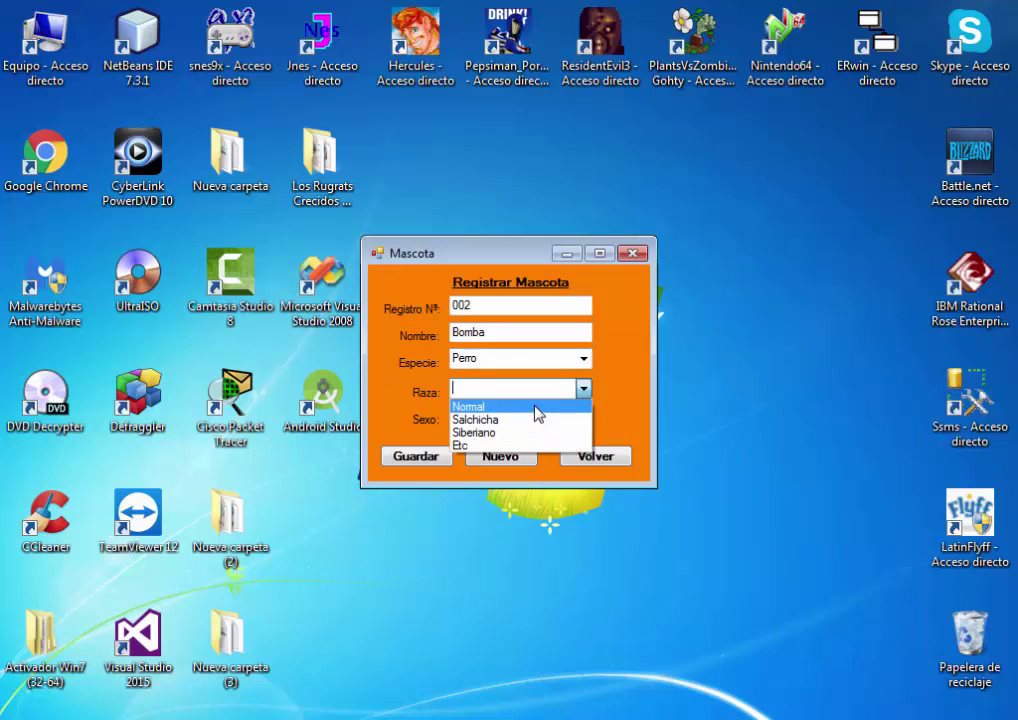
{"action": "left_click", "coordinate": [536, 408]}
{"action": "left_click", "coordinate": [568, 416]}
{"action": "left_click", "coordinate": [515, 448]}
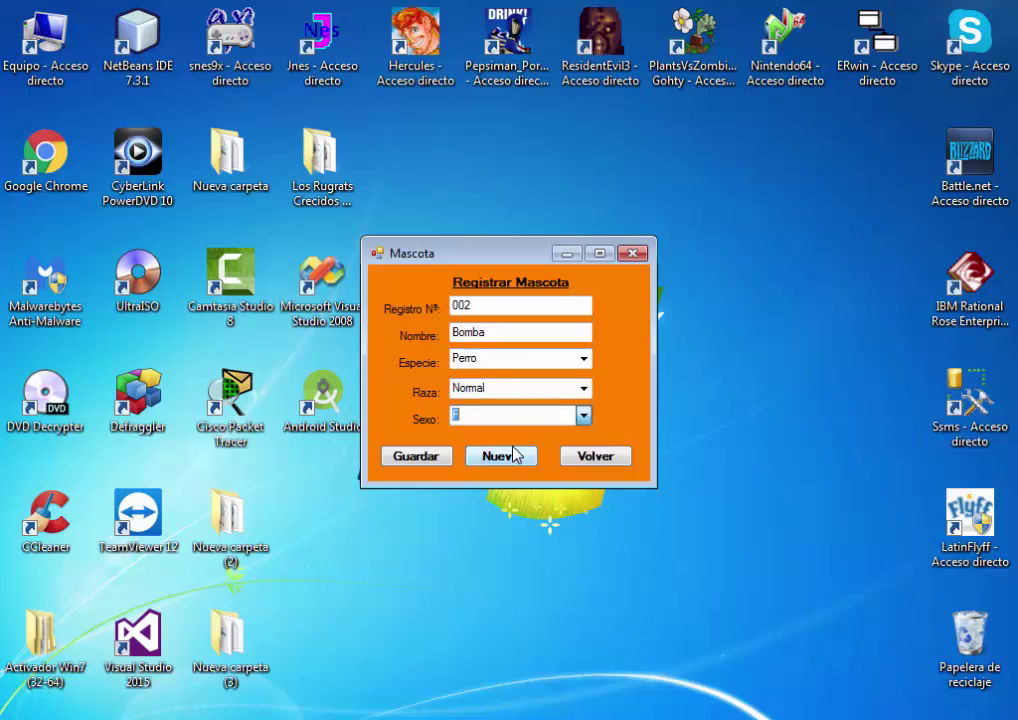
Save pet record 002 and return to the main menu
{"action": "left_click", "coordinate": [518, 457]}
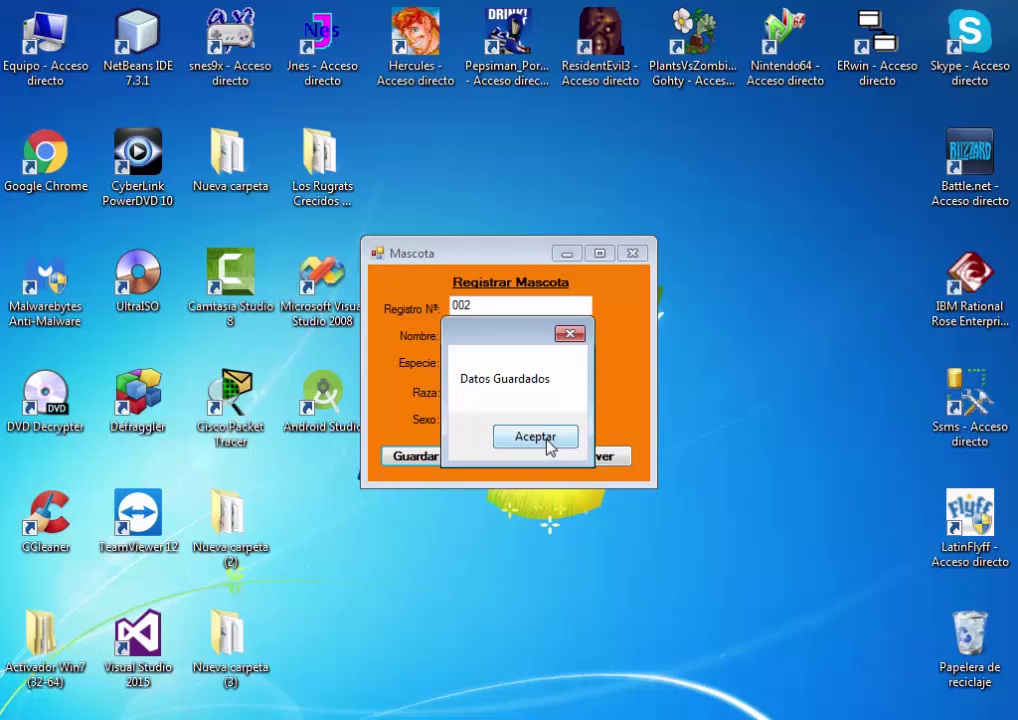
{"action": "left_click", "coordinate": [550, 441]}
{"action": "left_click", "coordinate": [588, 457]}
{"action": "left_click", "coordinate": [422, 257]}
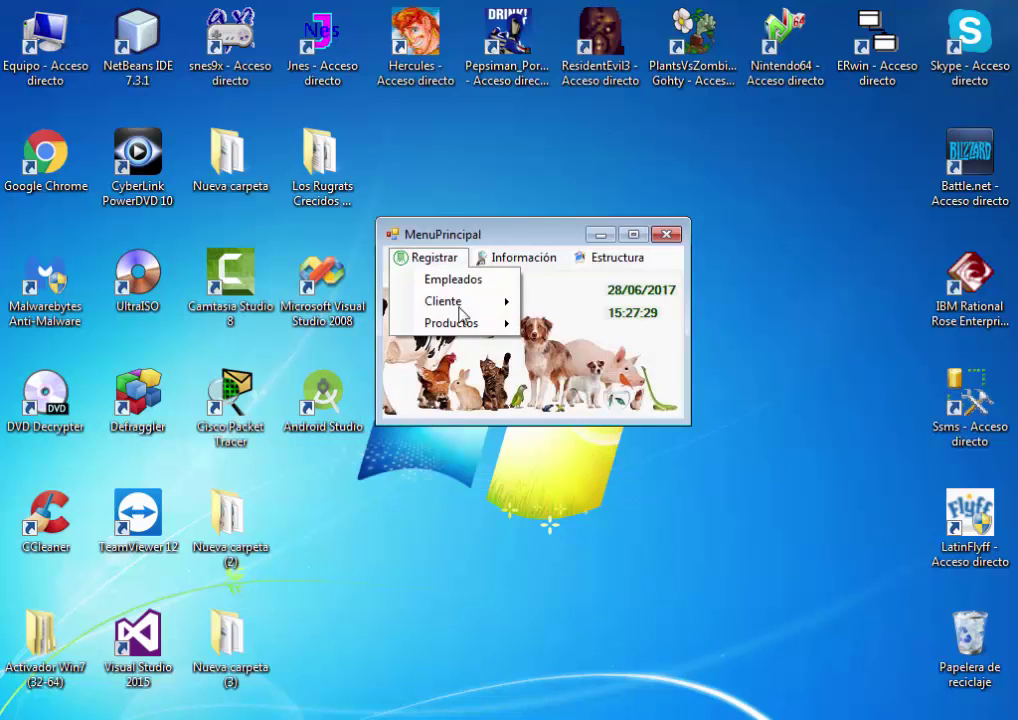
Open the Servicio form and enter employee EMP003 and client 002
{"action": "mouse_move", "coordinate": [455, 301]}
{"action": "mouse_move", "coordinate": [602, 306]}
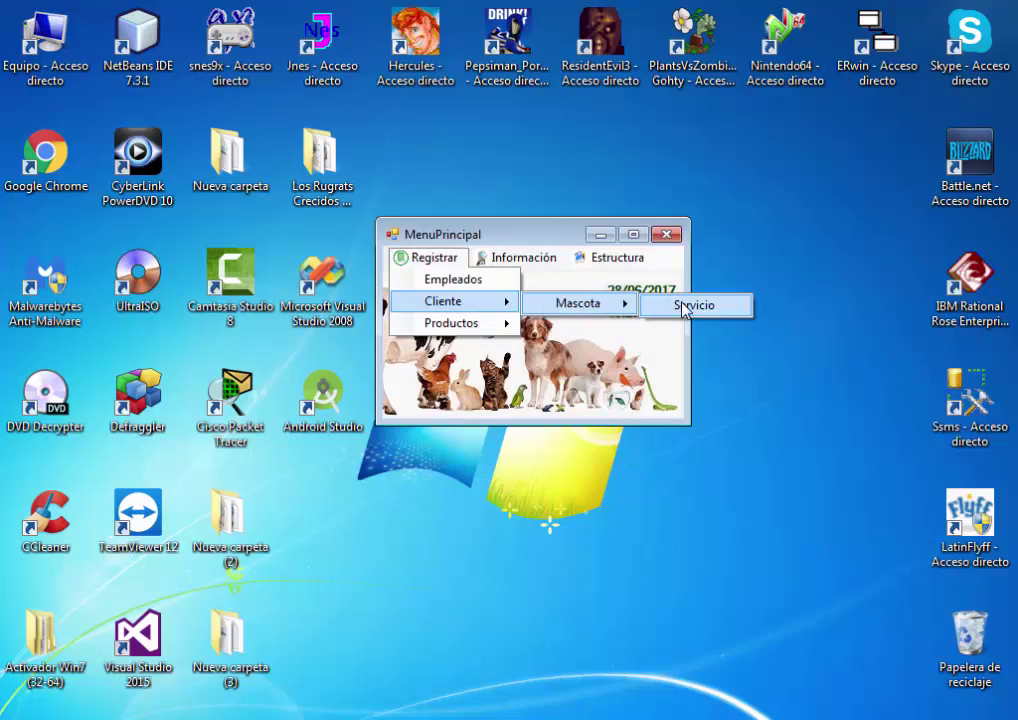
{"action": "left_click", "coordinate": [682, 302]}
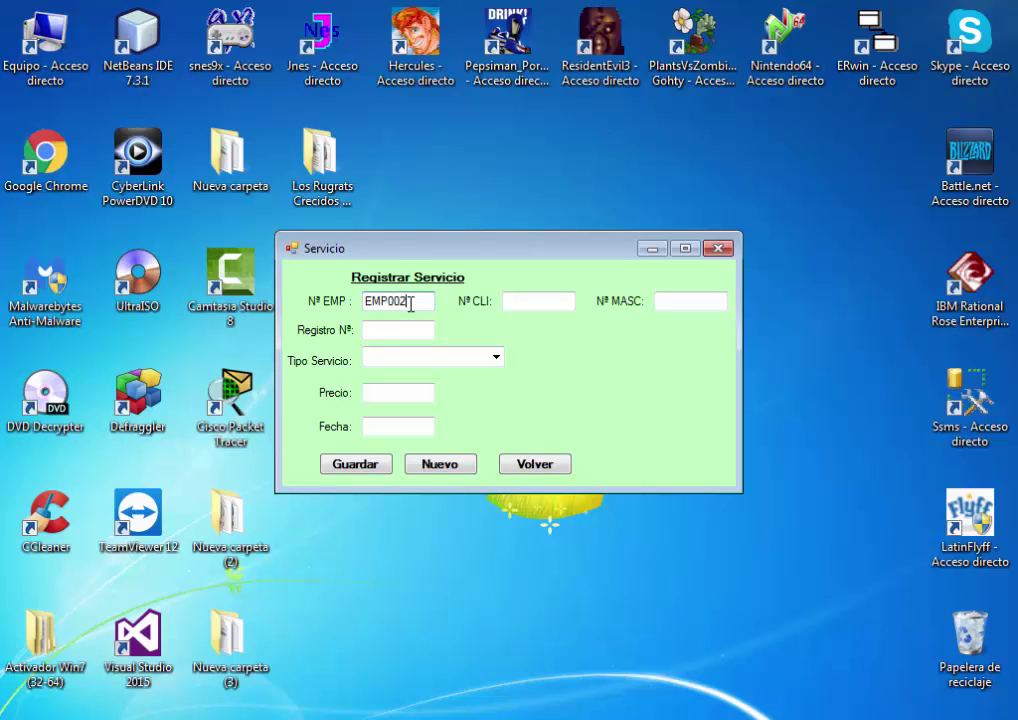
{"action": "left_click", "coordinate": [543, 300]}
{"action": "left_click", "coordinate": [420, 302]}
{"action": "type", "text": "3"}
{"action": "left_click", "coordinate": [510, 296]}
{"action": "type", "text": "002"}
Correct the employee number, fill in pet 002, and leave the form unsaved
{"action": "left_click", "coordinate": [669, 300]}
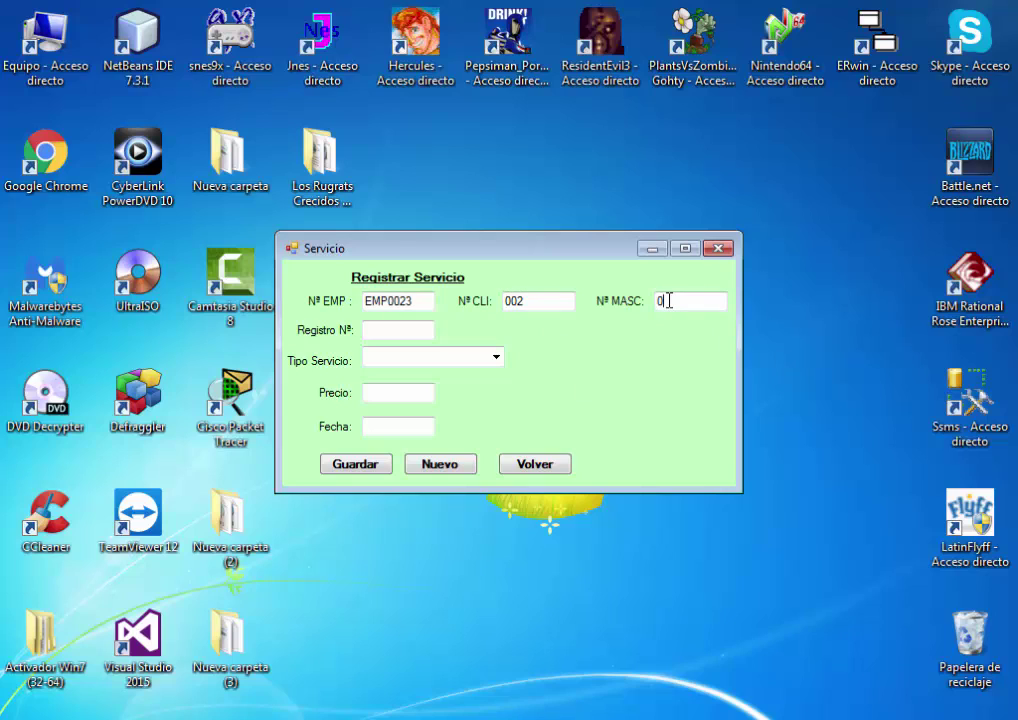
{"action": "left_click", "coordinate": [430, 300]}
{"action": "key", "text": "BackSpace"}
{"action": "type", "text": "2"}
{"action": "type", "text": "3"}
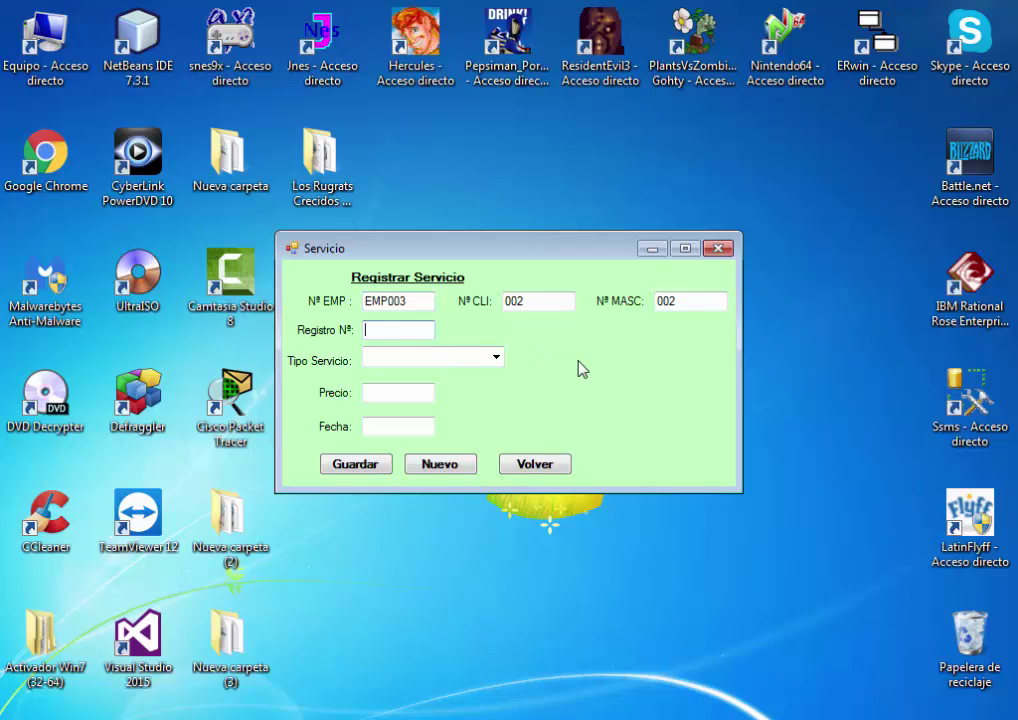
{"action": "left_click", "coordinate": [549, 466]}
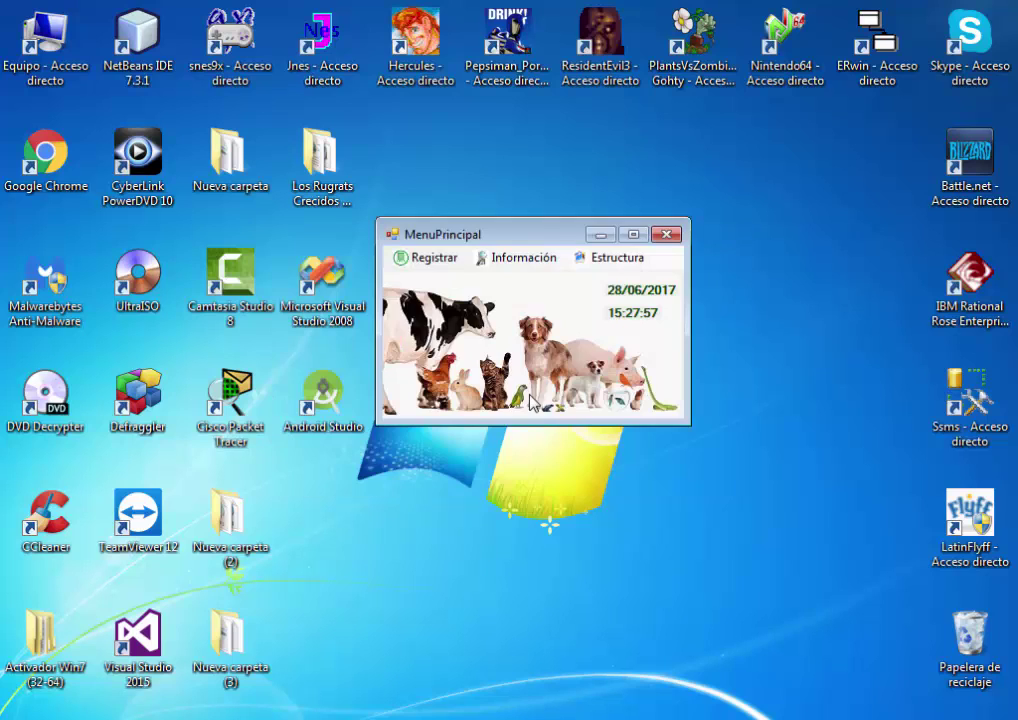
Review the list of services performed under Información
{"action": "left_click", "coordinate": [513, 259]}
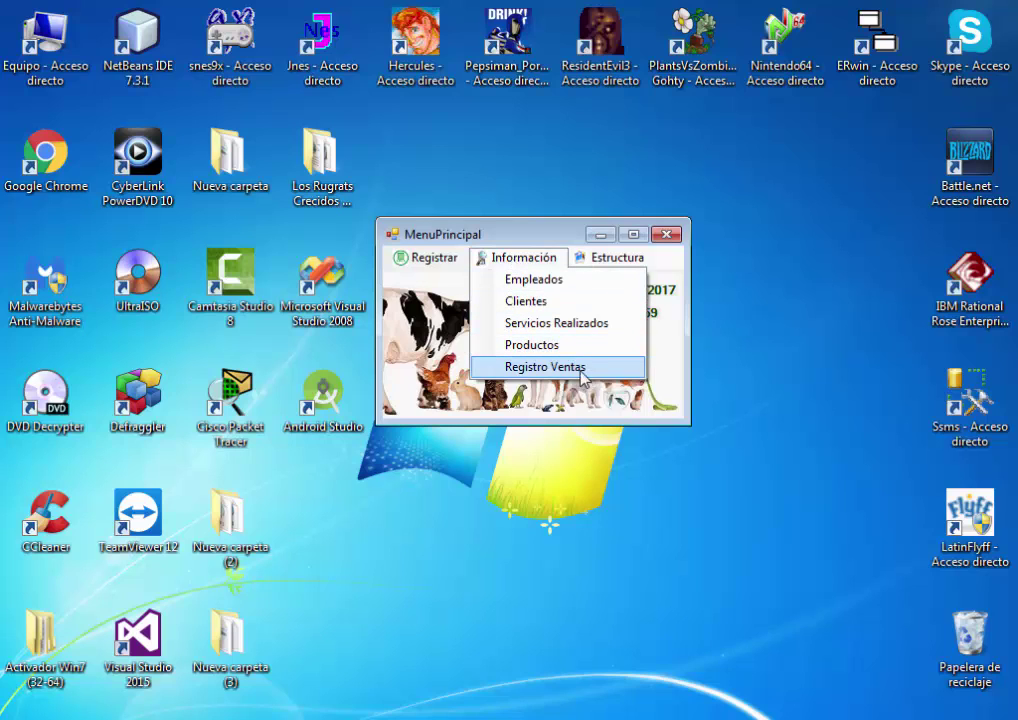
{"action": "left_click", "coordinate": [580, 328]}
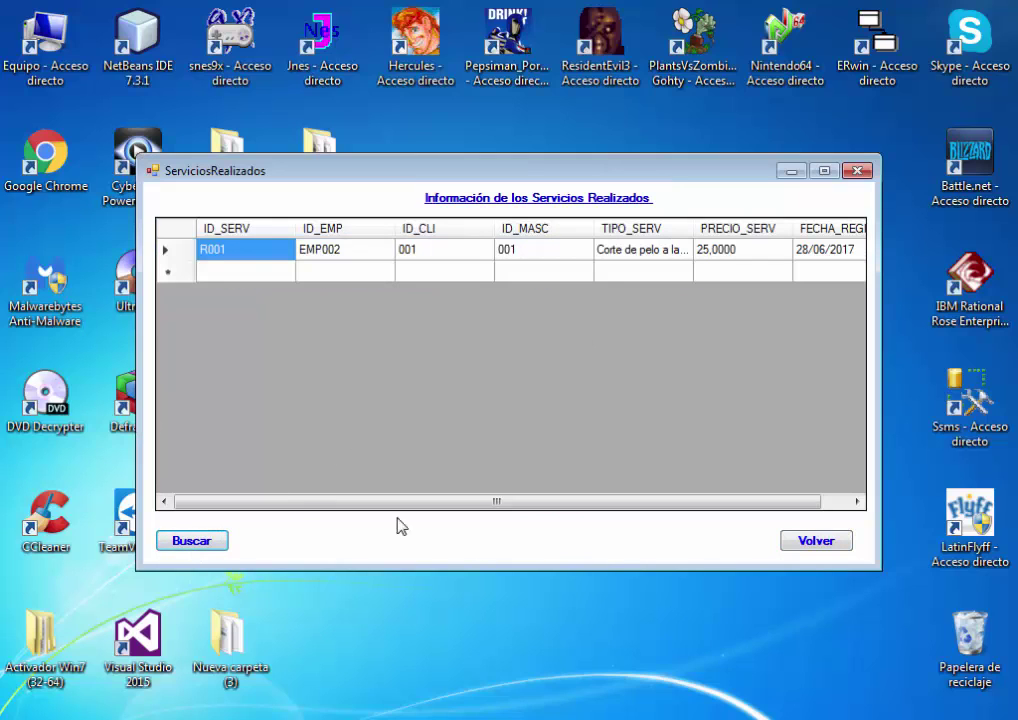
{"action": "left_click", "coordinate": [815, 541]}
Reopen the service registration form and choose Bañar a la mascota as the service
{"action": "left_click", "coordinate": [427, 257]}
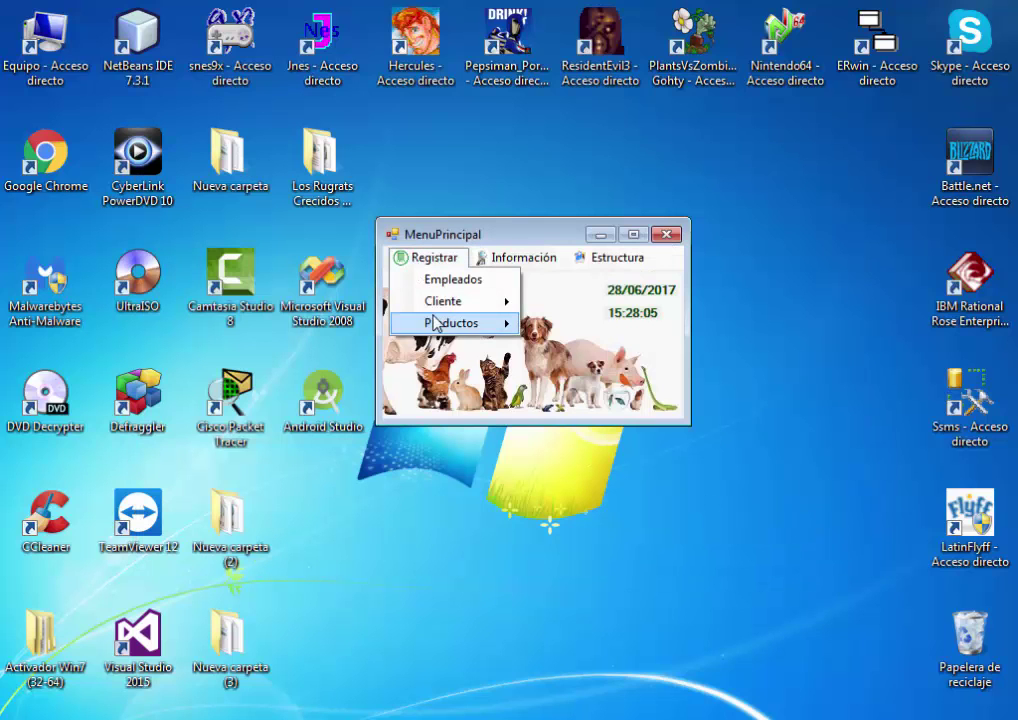
{"action": "mouse_move", "coordinate": [472, 303]}
{"action": "mouse_move", "coordinate": [623, 310]}
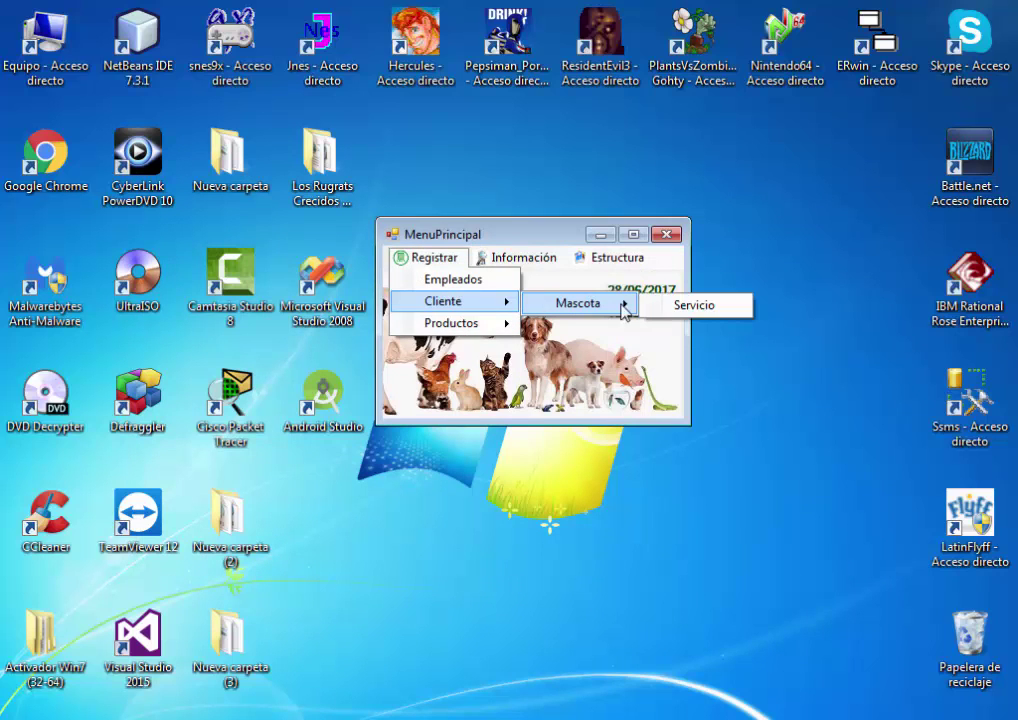
{"action": "left_click", "coordinate": [694, 305]}
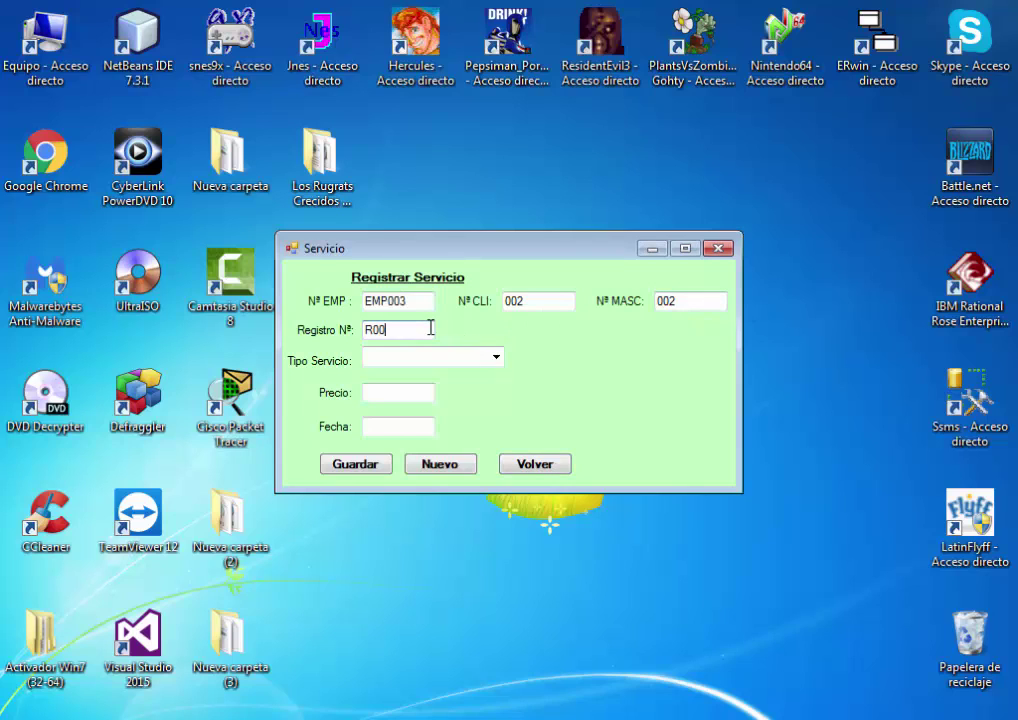
{"action": "left_click", "coordinate": [493, 358]}
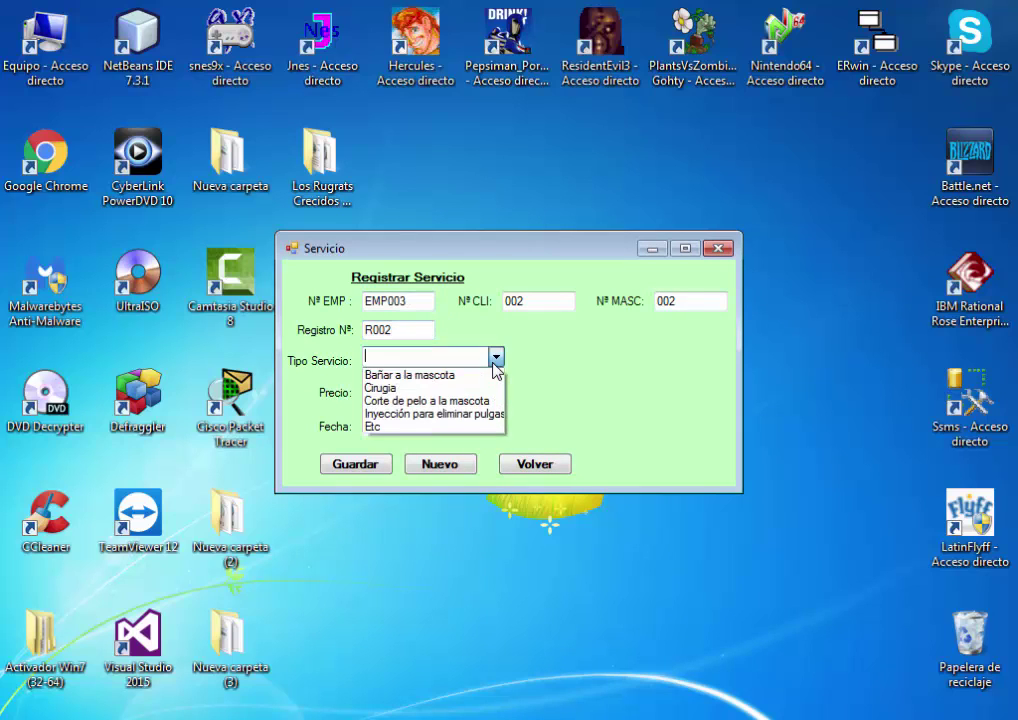
{"action": "left_click", "coordinate": [470, 375]}
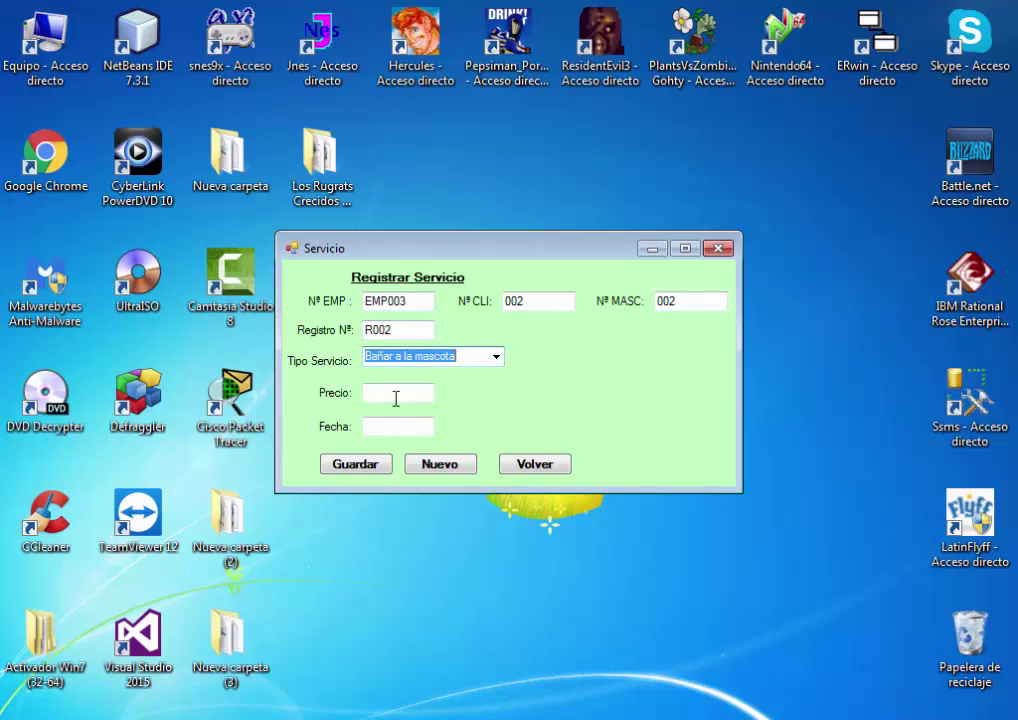
Enter price 15 and date 28/06/2017, save service R002, and return to the main menu
{"action": "left_click", "coordinate": [395, 393]}
{"action": "type", "text": "15"}
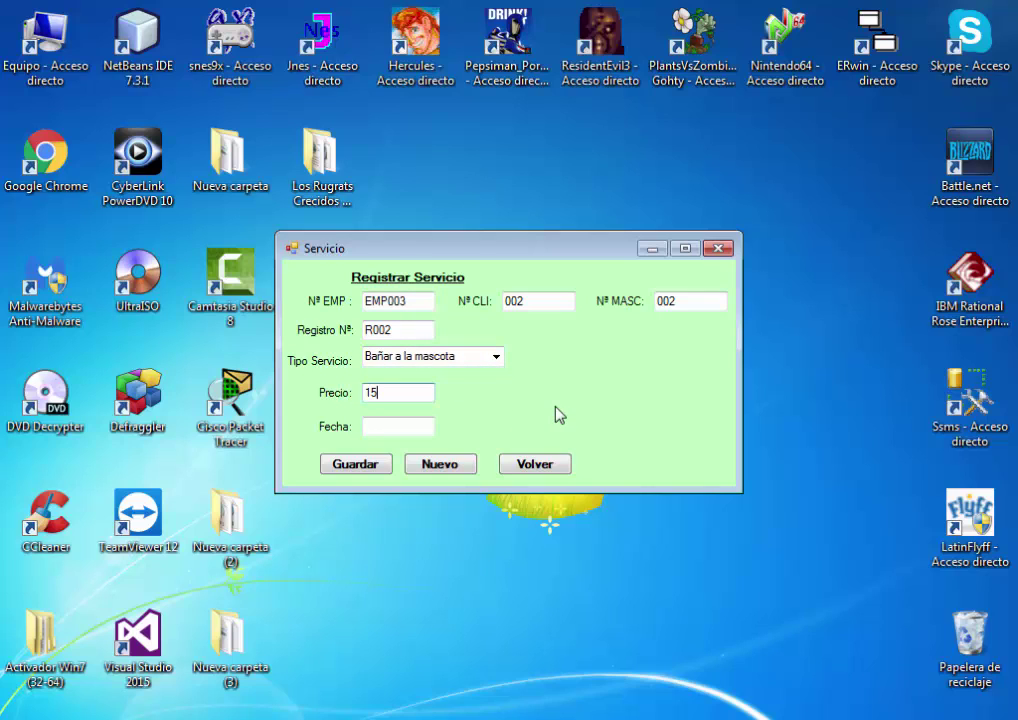
{"action": "key", "text": "Tab"}
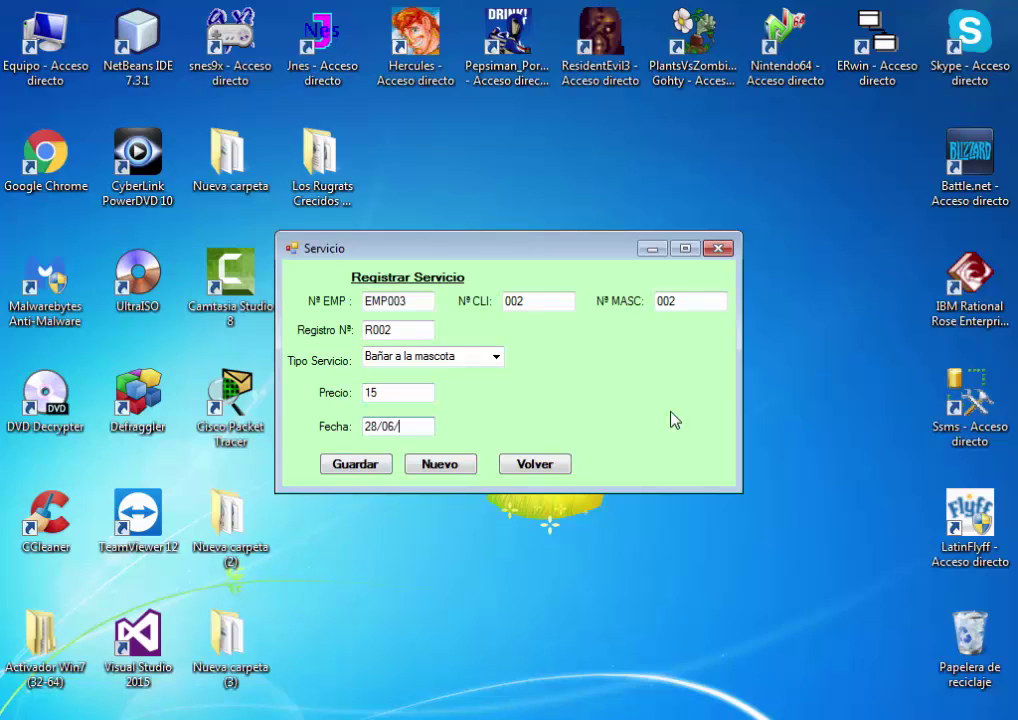
{"action": "type", "text": "28/06/2017"}
{"action": "left_click", "coordinate": [375, 472]}
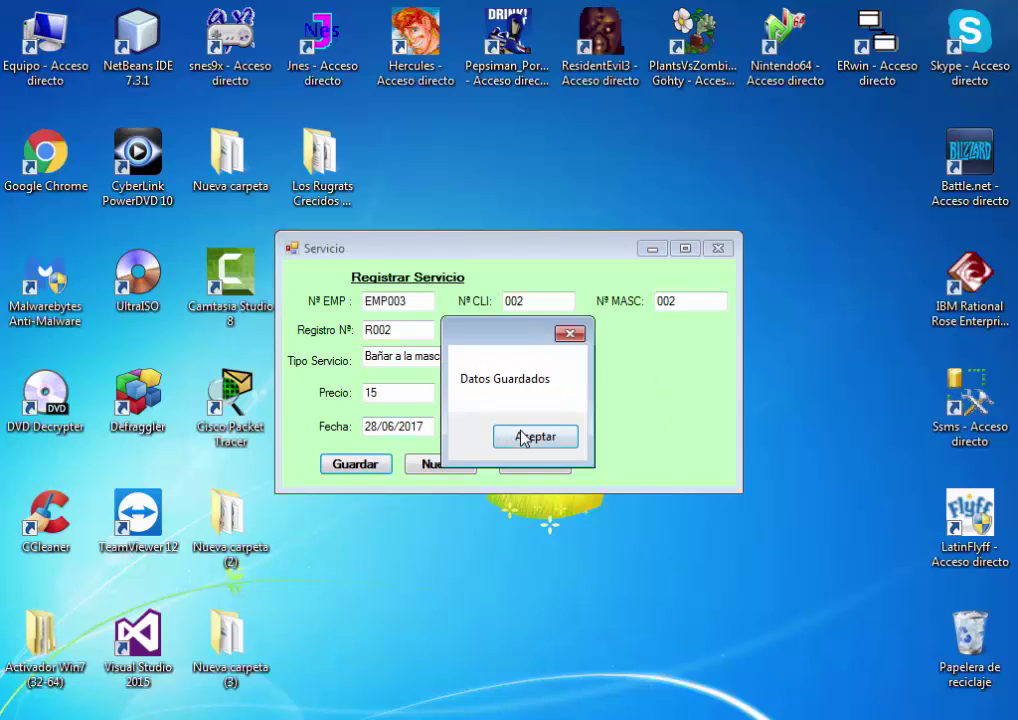
{"action": "left_click", "coordinate": [527, 433]}
{"action": "left_click", "coordinate": [527, 463]}
{"action": "left_click", "coordinate": [518, 257]}
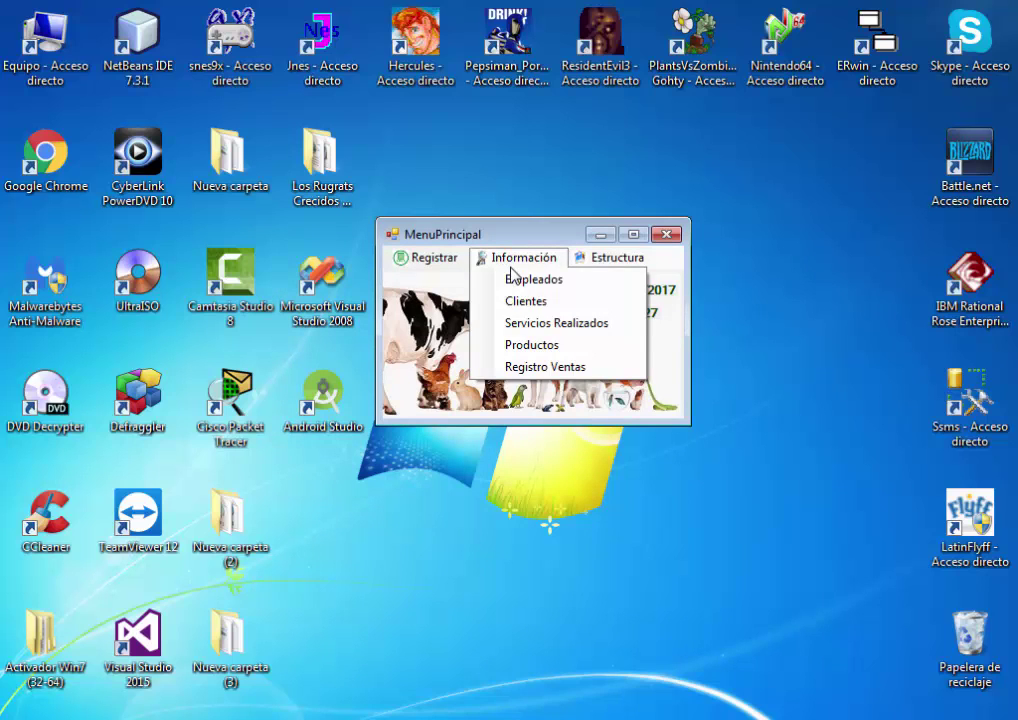
{"action": "left_click", "coordinate": [571, 328]}
{"action": "left_click", "coordinate": [203, 549]}
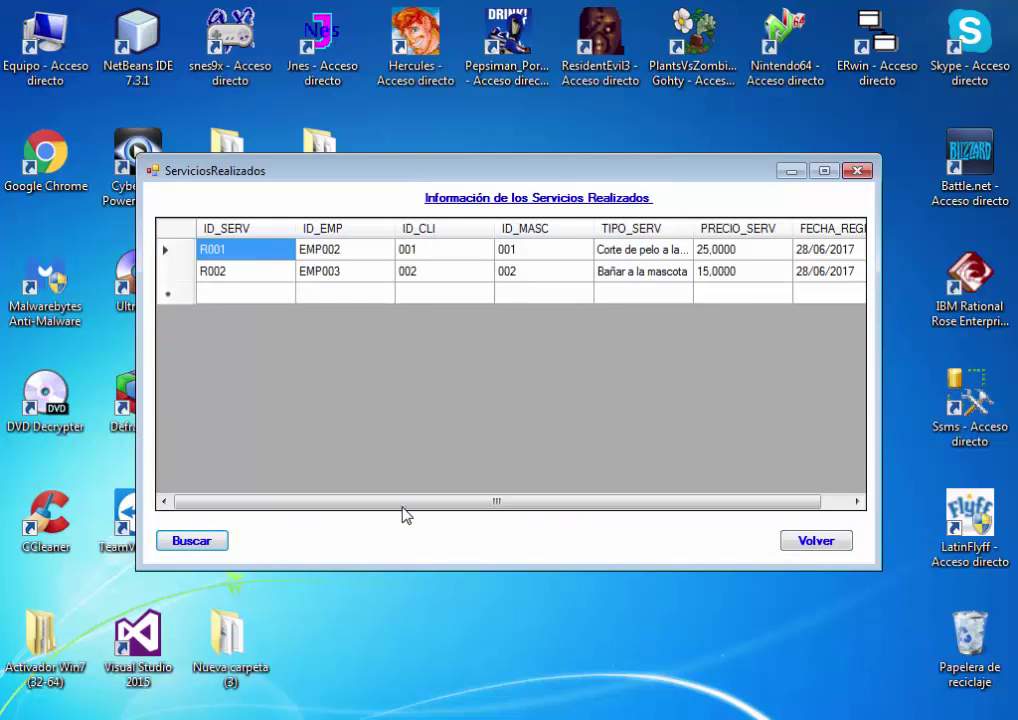
{"action": "left_click_drag", "start_coordinate": [455, 502], "coordinate": [411, 507]}
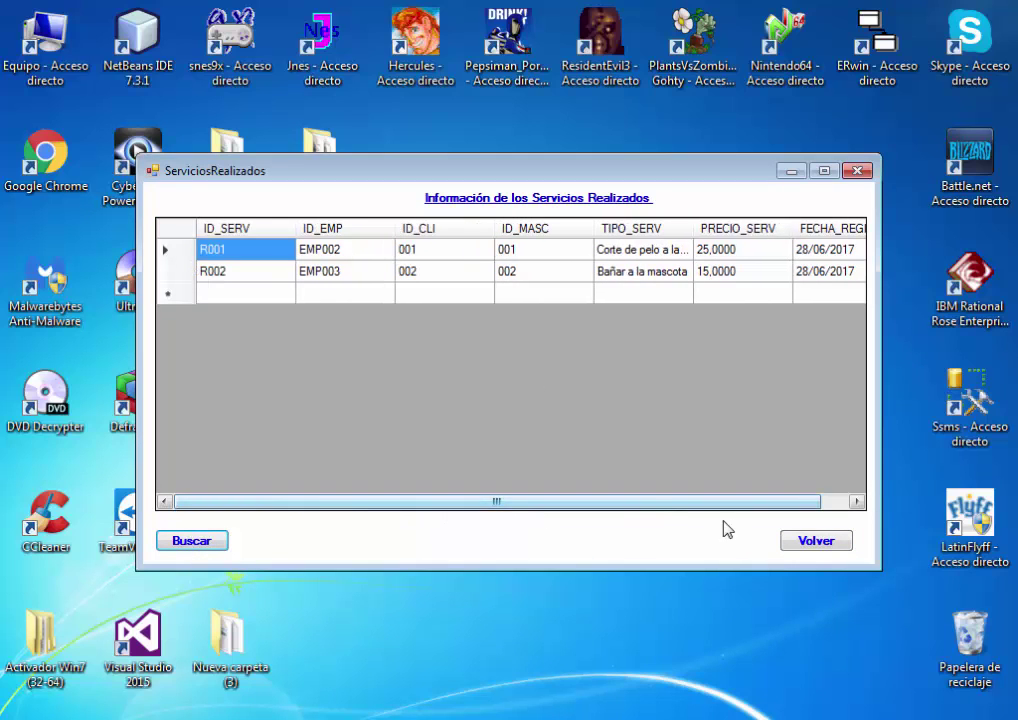
{"action": "left_click", "coordinate": [810, 541]}
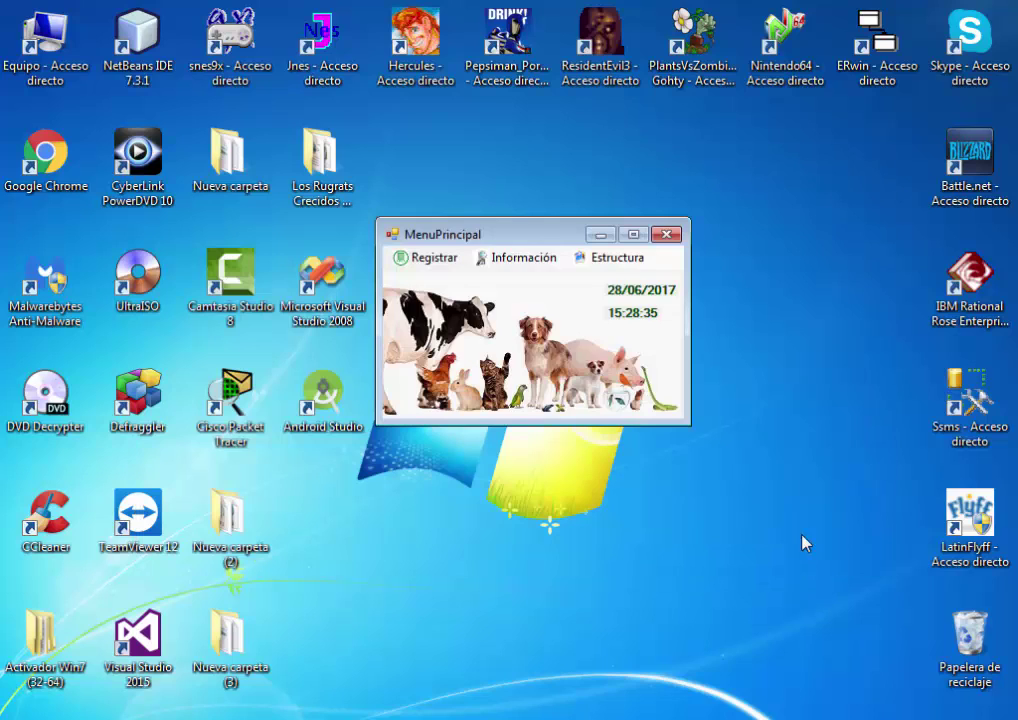
{"action": "left_click", "coordinate": [522, 262]}
{"action": "left_click", "coordinate": [559, 304]}
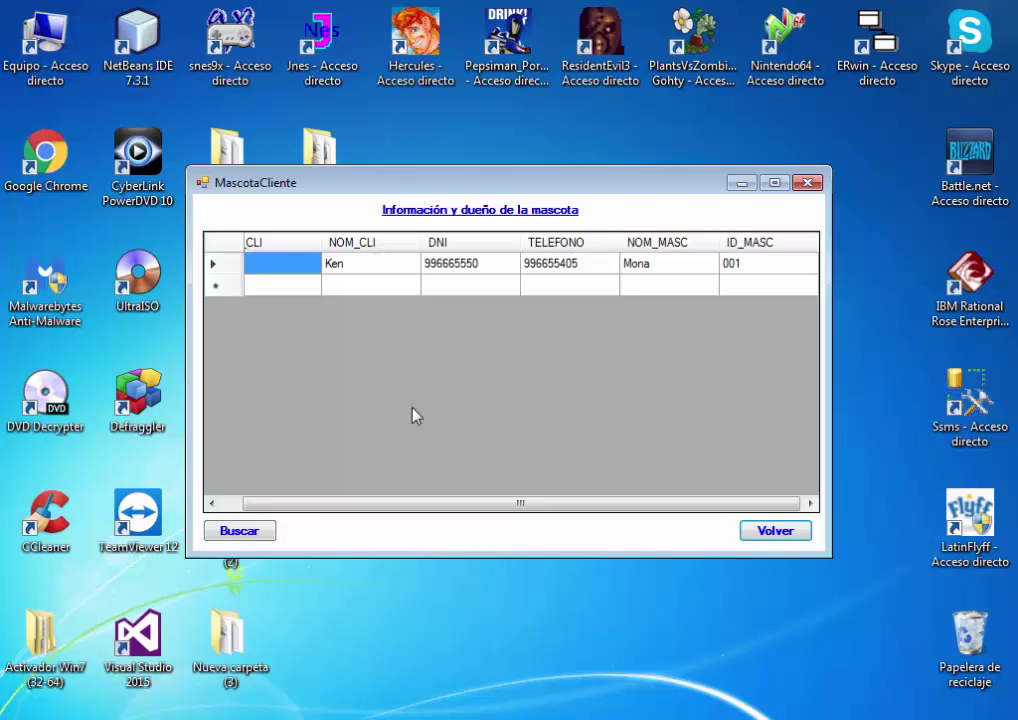
{"action": "left_click", "coordinate": [240, 532]}
{"action": "mouse_move", "coordinate": [323, 511]}
{"action": "left_mouse_down"}
{"action": "mouse_move", "coordinate": [364, 513]}
{"action": "mouse_move", "coordinate": [325, 512]}
{"action": "left_mouse_up"}
{"action": "left_click", "coordinate": [760, 532]}
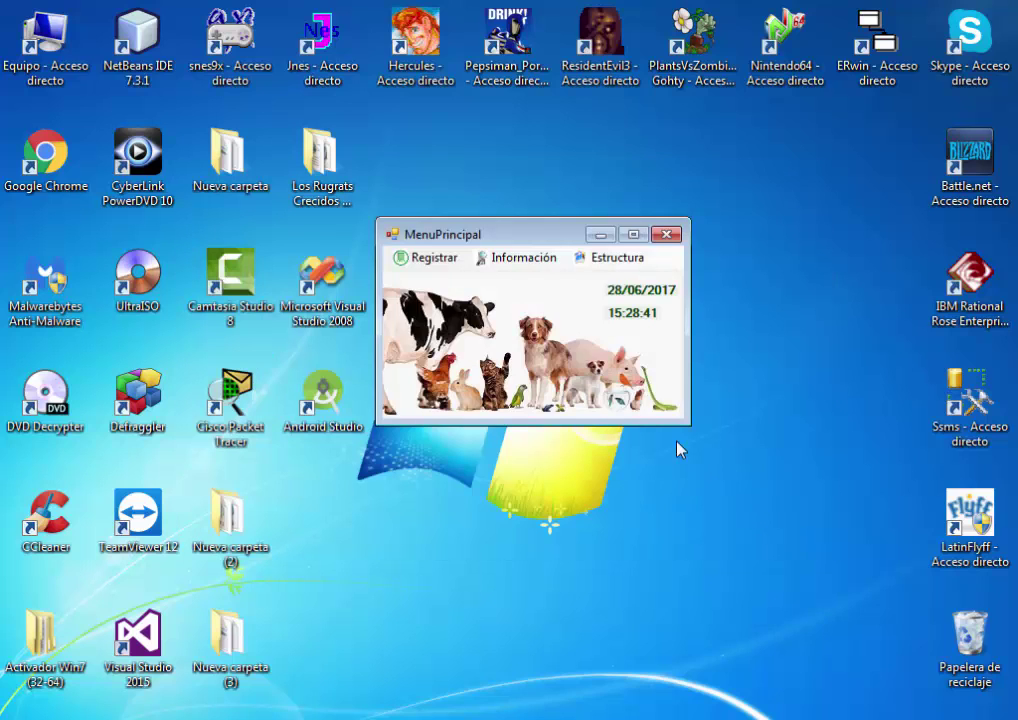
{"action": "left_click", "coordinate": [425, 257]}
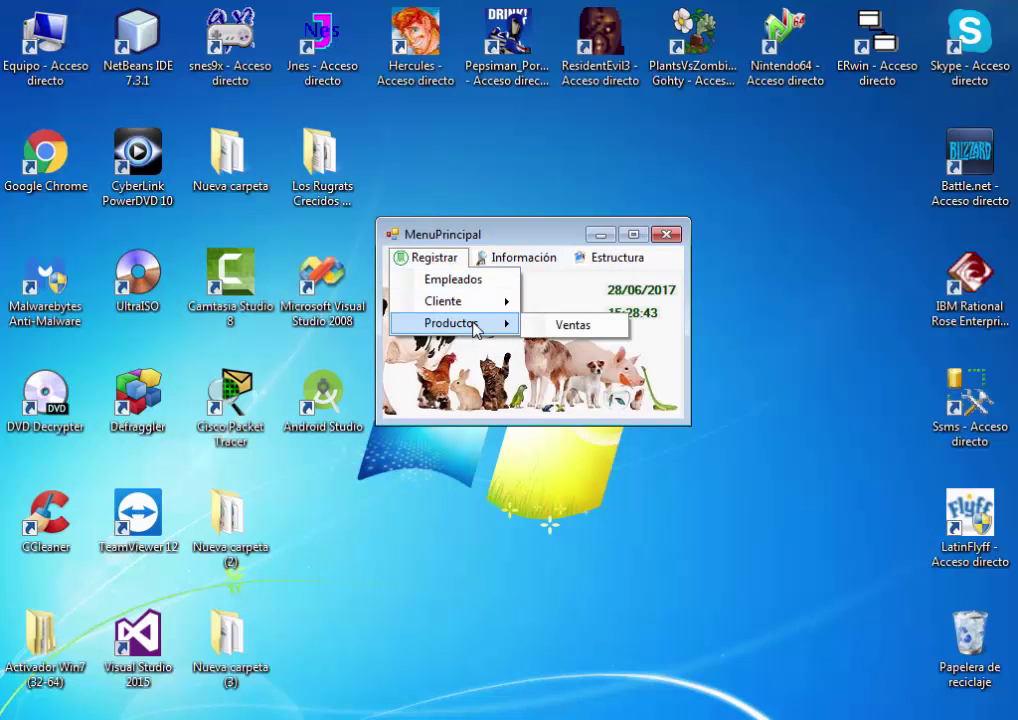
{"action": "left_click", "coordinate": [476, 331]}
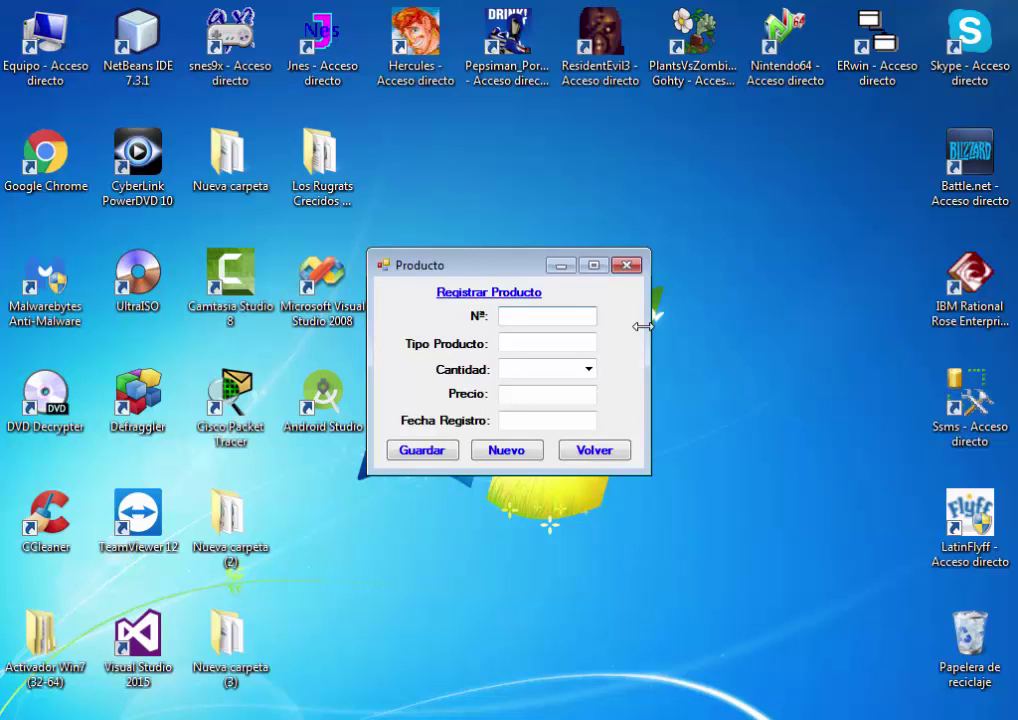
{"action": "left_click", "coordinate": [600, 450]}
{"action": "left_click", "coordinate": [526, 260]}
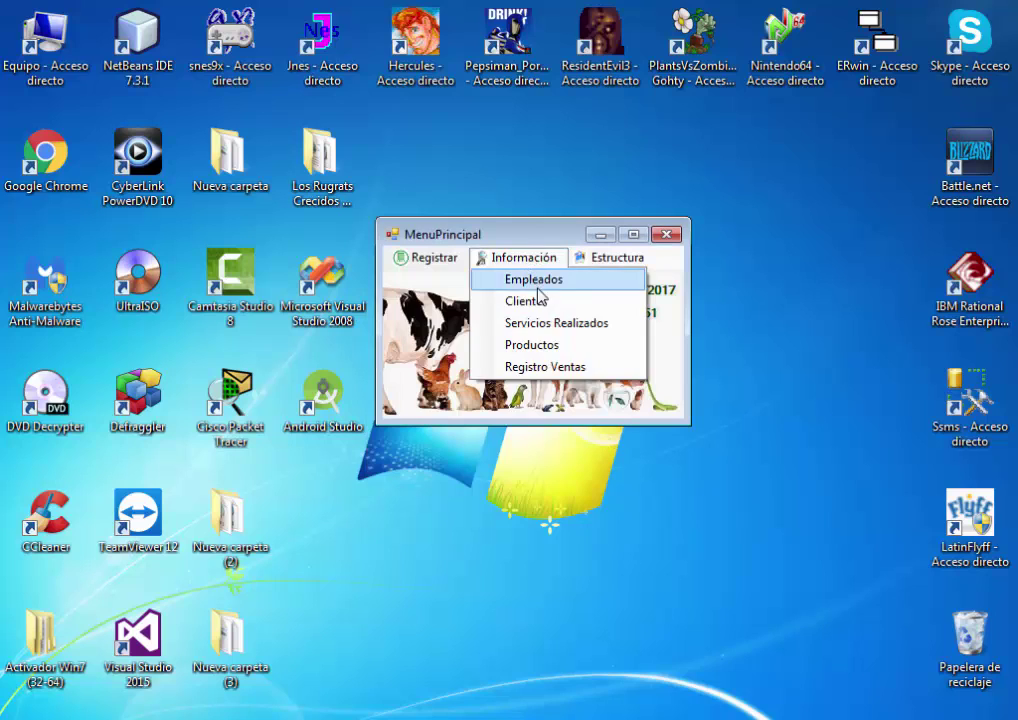
{"action": "left_click", "coordinate": [575, 348]}
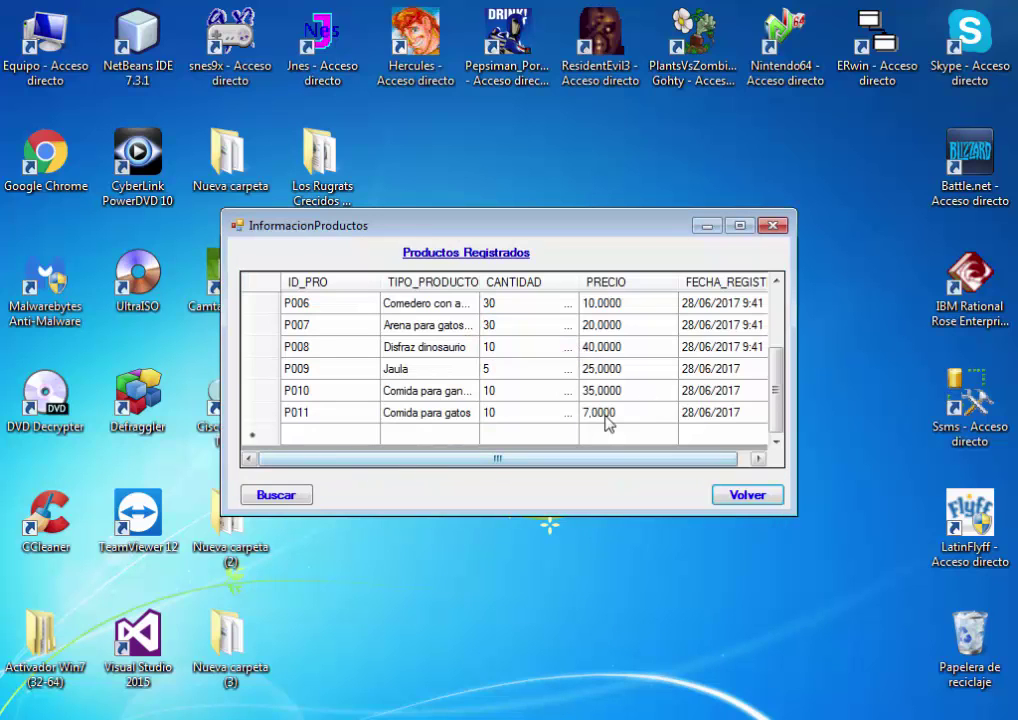
{"action": "left_click", "coordinate": [733, 499]}
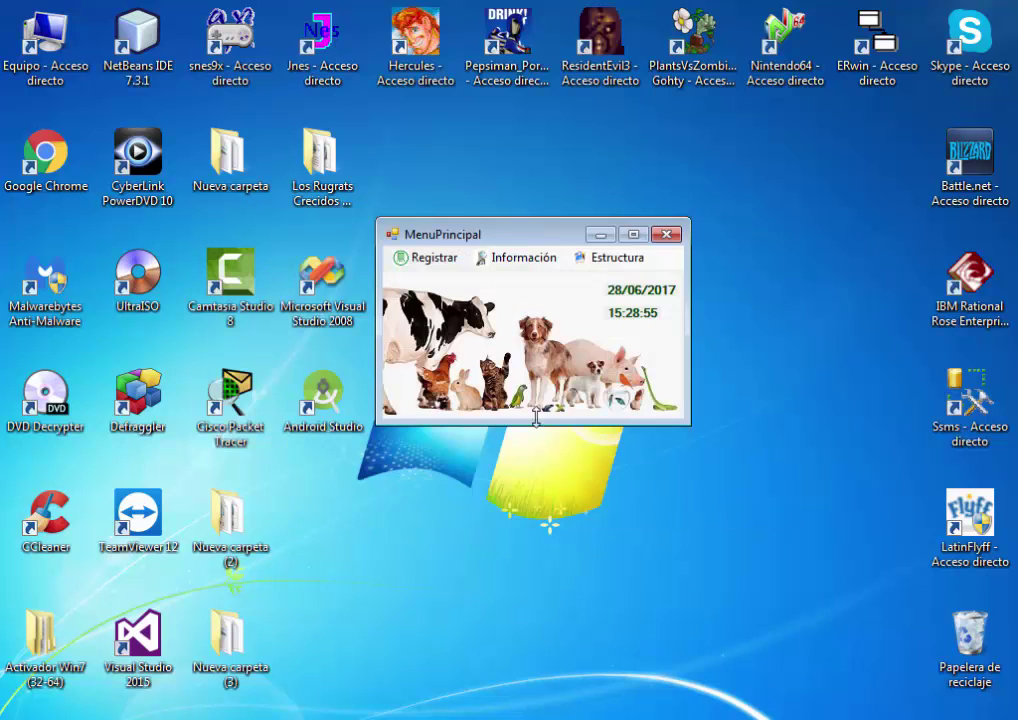
Open the product form, enter product type Traje para perritos, and set quantity 15
{"action": "left_click", "coordinate": [430, 258]}
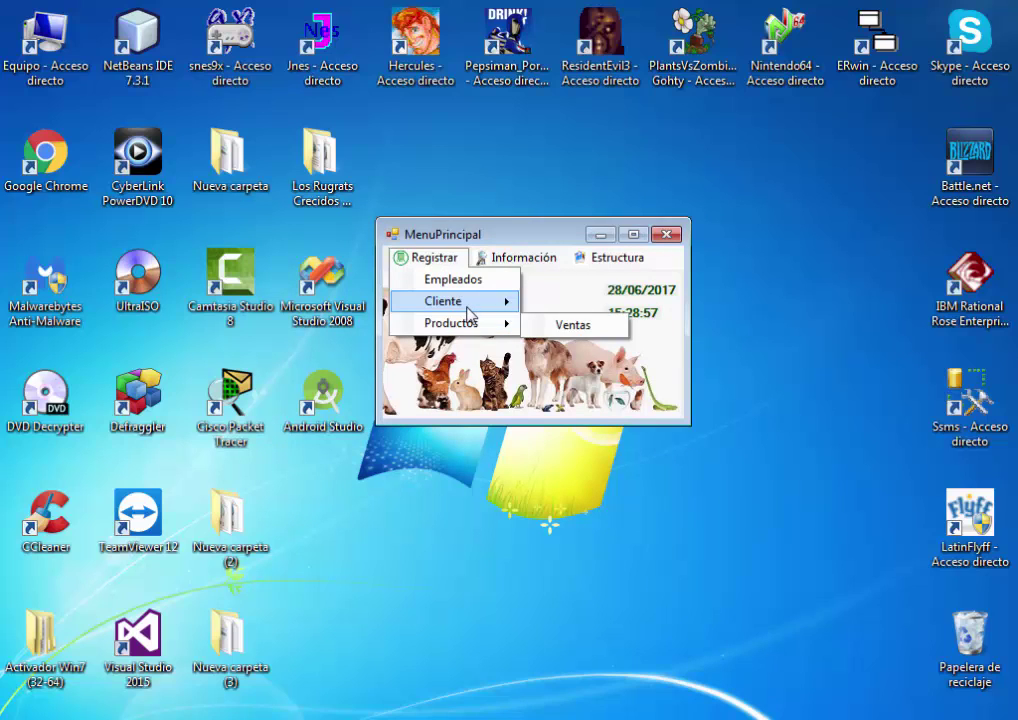
{"action": "mouse_move", "coordinate": [469, 313]}
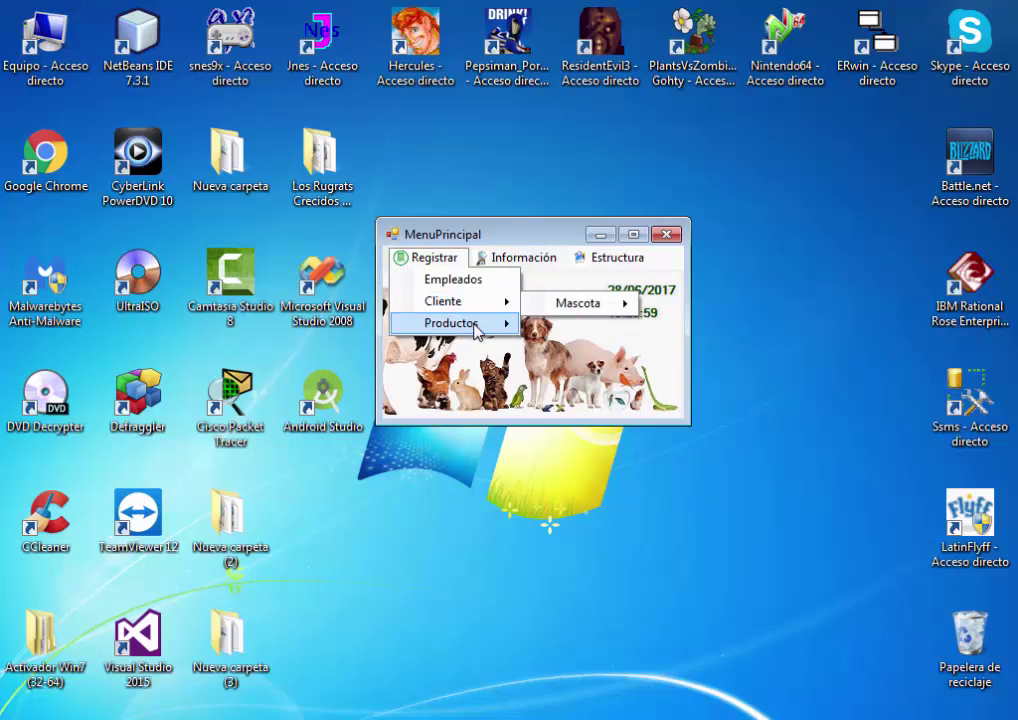
{"action": "left_click", "coordinate": [470, 322]}
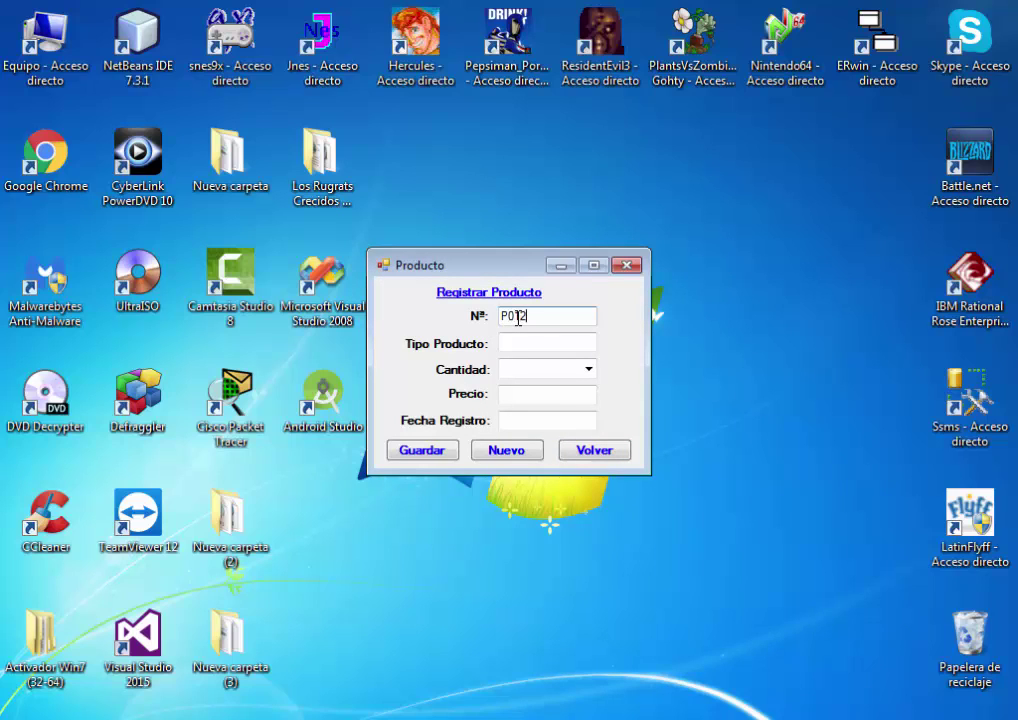
{"action": "left_click", "coordinate": [570, 345]}
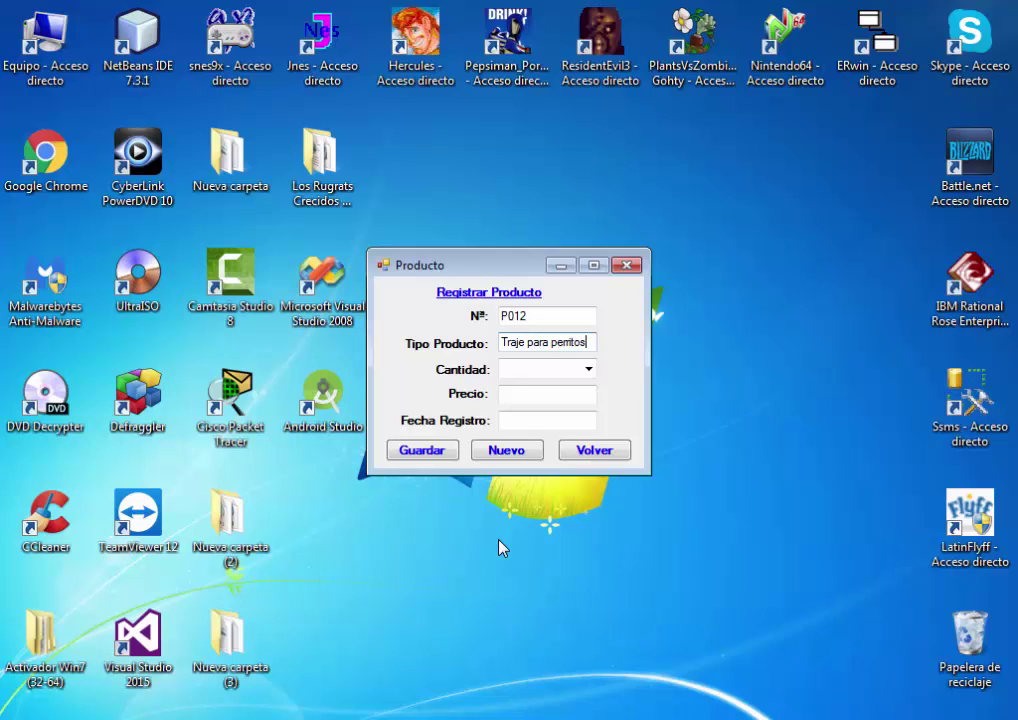
{"action": "left_click", "coordinate": [588, 369]}
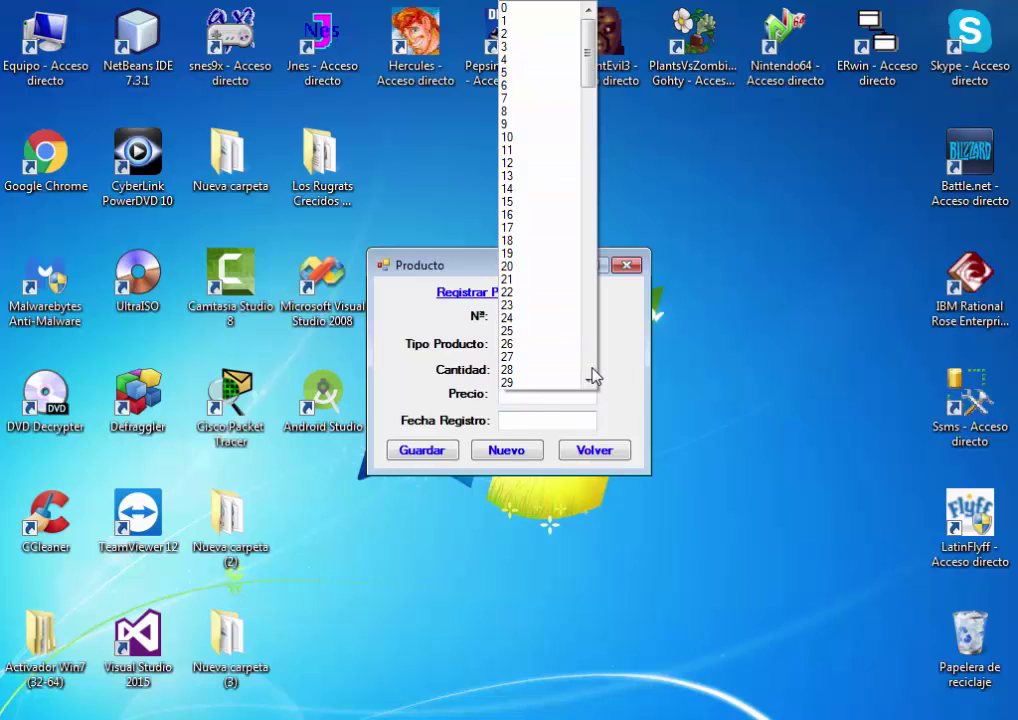
{"action": "left_click", "coordinate": [533, 202]}
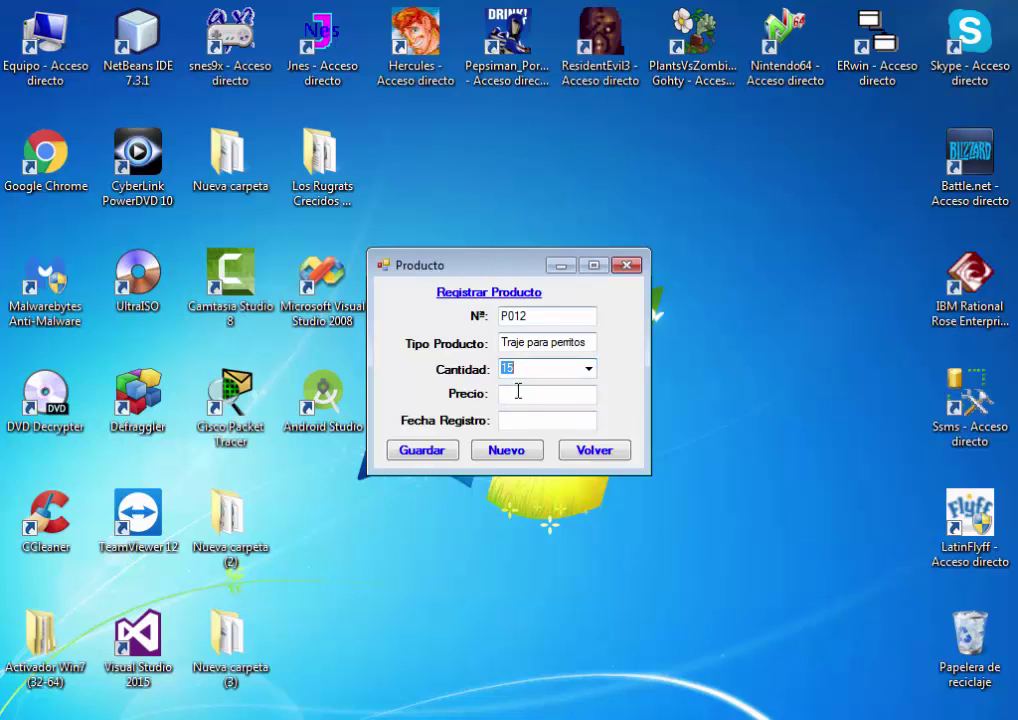
Enter price 12 and date 28/06/2017, save product P012, and return to the main menu
{"action": "left_click", "coordinate": [518, 392]}
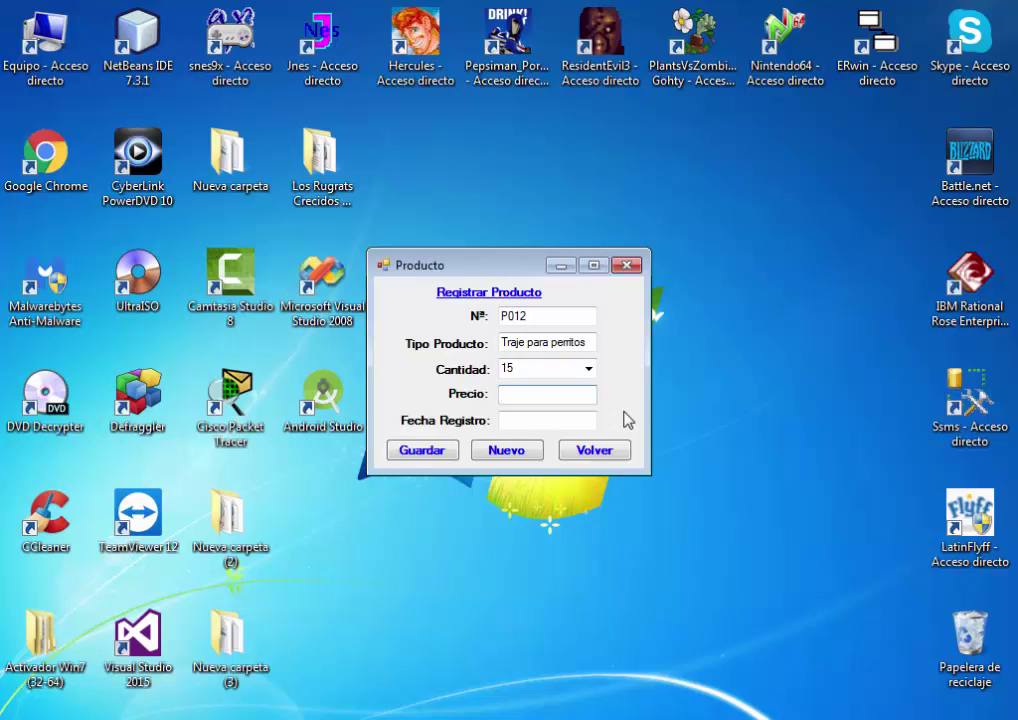
{"action": "type", "text": "12"}
{"action": "left_click", "coordinate": [588, 421]}
{"action": "type", "text": "28/0"}
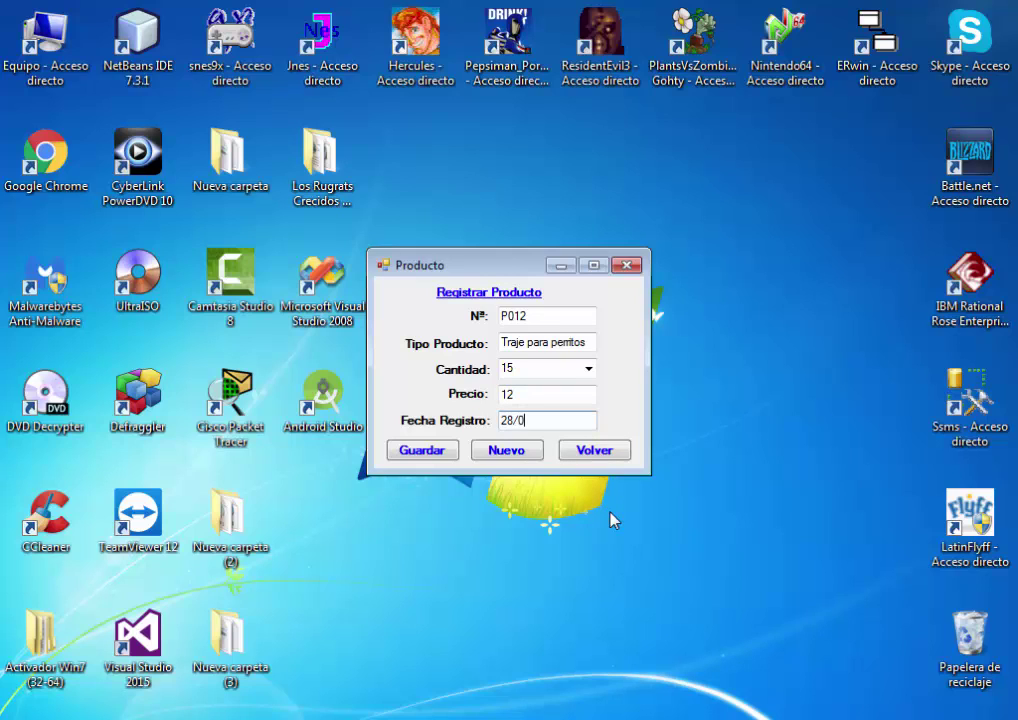
{"action": "type", "text": "6/2017"}
{"action": "left_click", "coordinate": [423, 452]}
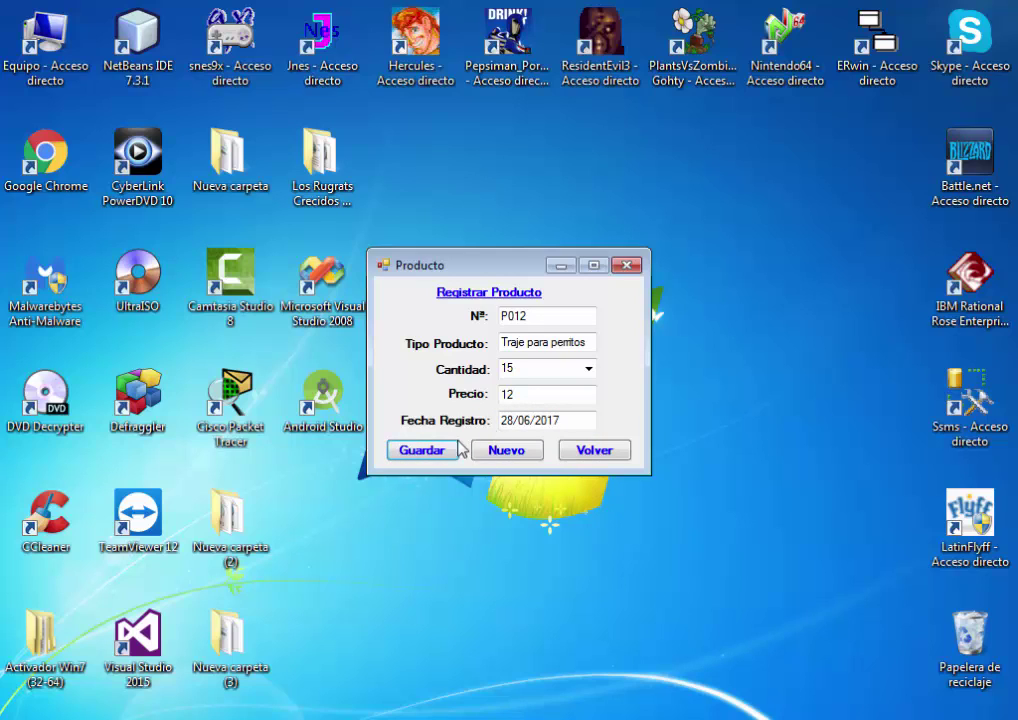
{"action": "left_click", "coordinate": [530, 434]}
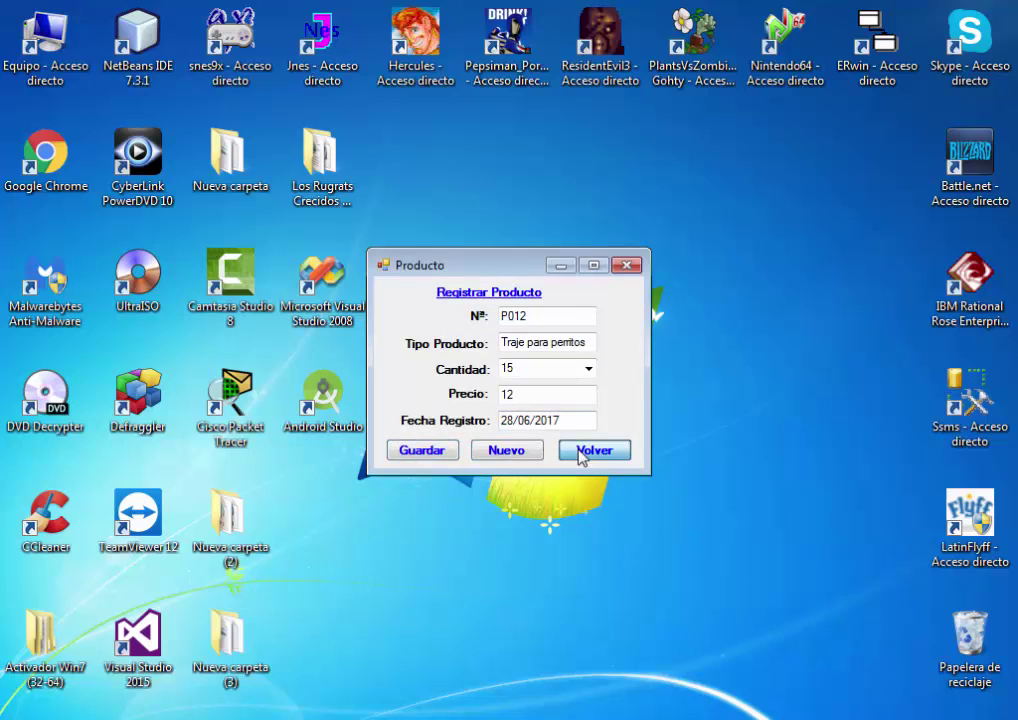
{"action": "left_click", "coordinate": [582, 452]}
{"action": "left_click", "coordinate": [520, 257]}
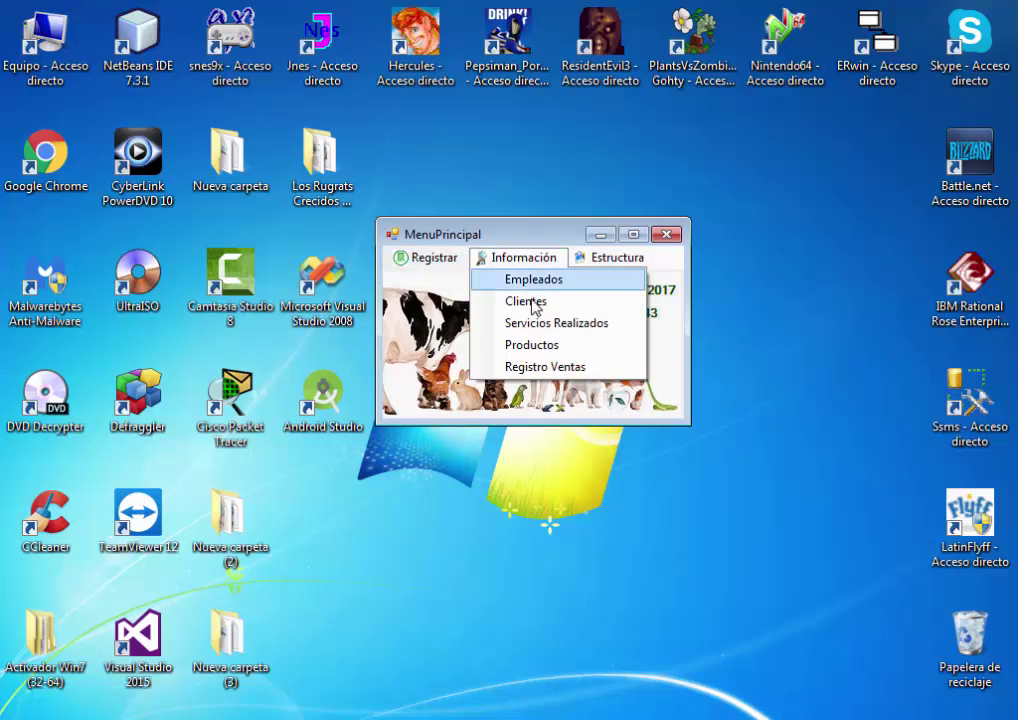
Load the registered products list and scroll to confirm P012 Traje para perritos appears
{"action": "left_click", "coordinate": [566, 348]}
{"action": "left_click", "coordinate": [298, 498]}
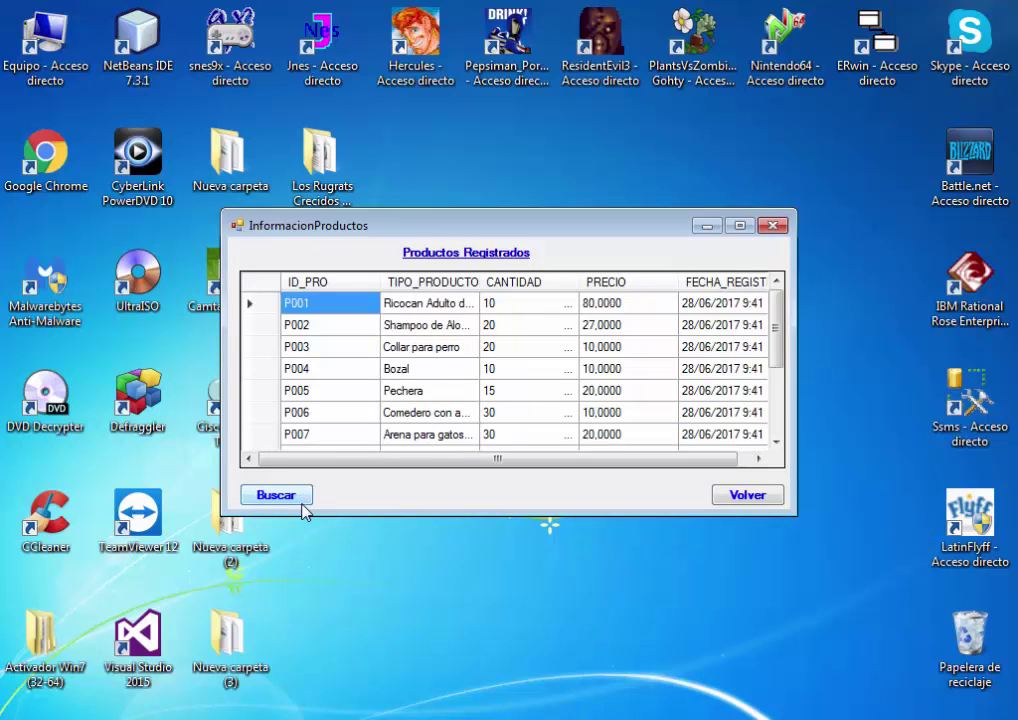
{"action": "left_click_drag", "start_coordinate": [777, 318], "coordinate": [773, 391]}
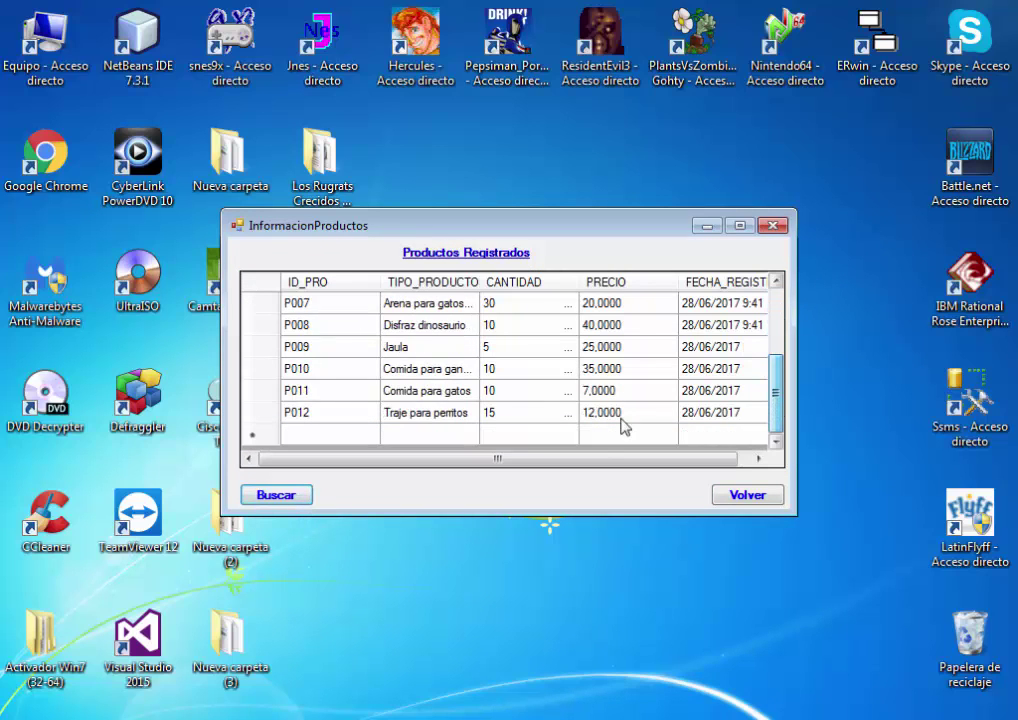
{"action": "left_click", "coordinate": [745, 496]}
Inspect the Tipo Producto list in the Ventas form, then close the Veterinaria application
{"action": "left_click", "coordinate": [405, 259]}
{"action": "mouse_move", "coordinate": [491, 328]}
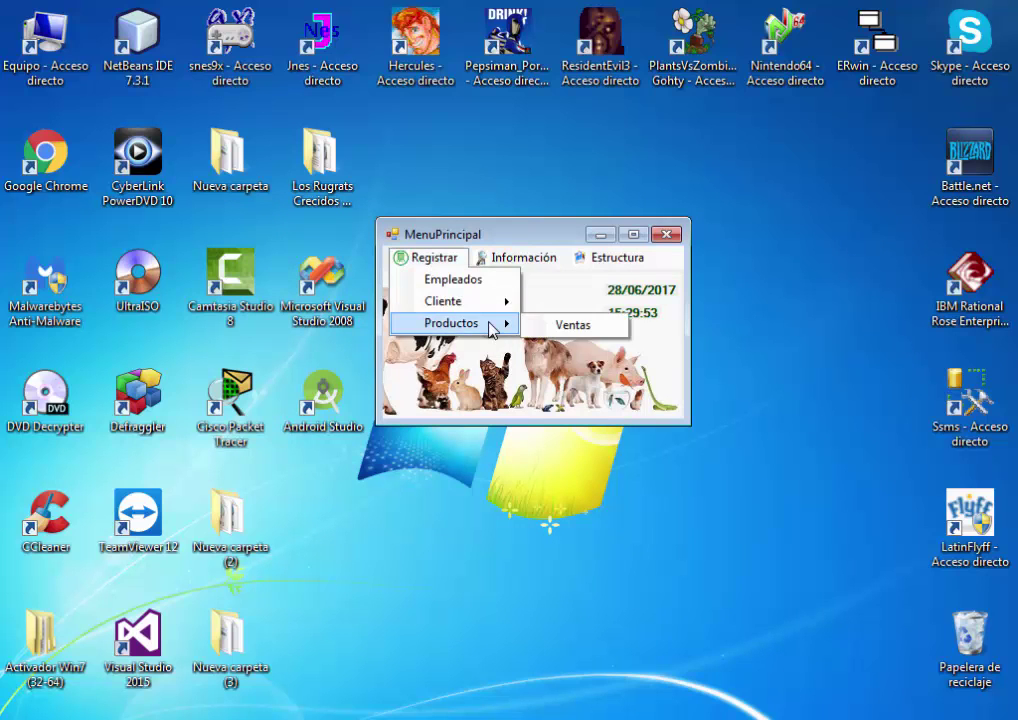
{"action": "left_click", "coordinate": [568, 326]}
{"action": "left_click", "coordinate": [688, 357]}
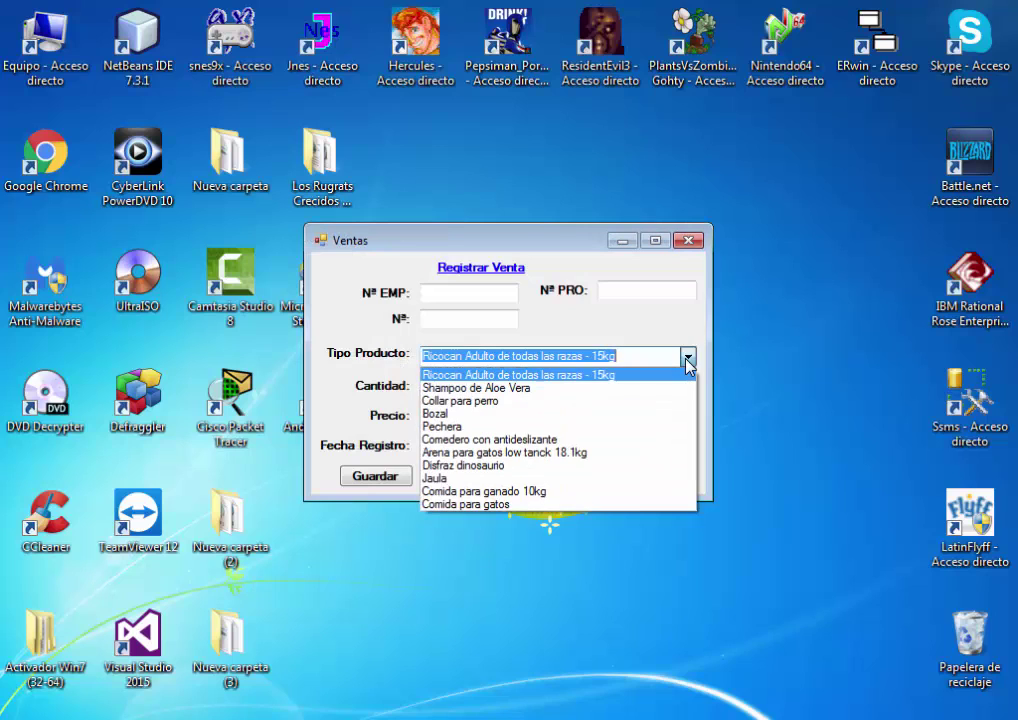
{"action": "left_click", "coordinate": [632, 337]}
{"action": "left_click", "coordinate": [582, 484]}
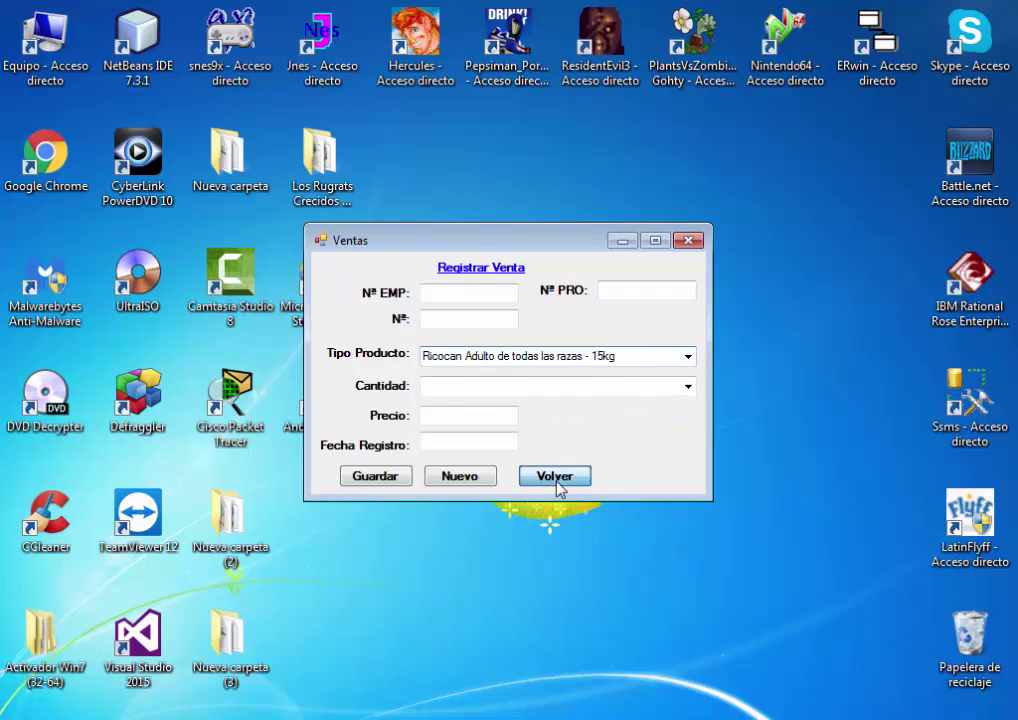
{"action": "left_click", "coordinate": [667, 236]}
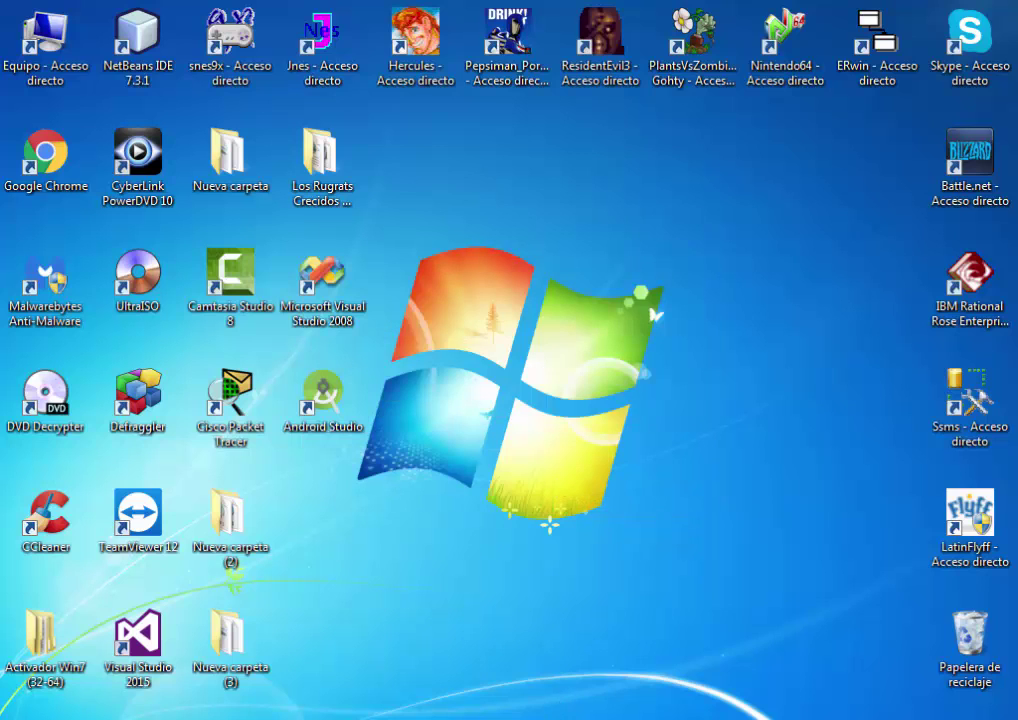
Stop the Veterinaria debug session in Visual Studio, close the Output window, and relaunch the project
{"action": "left_click", "coordinate": [529, 709]}
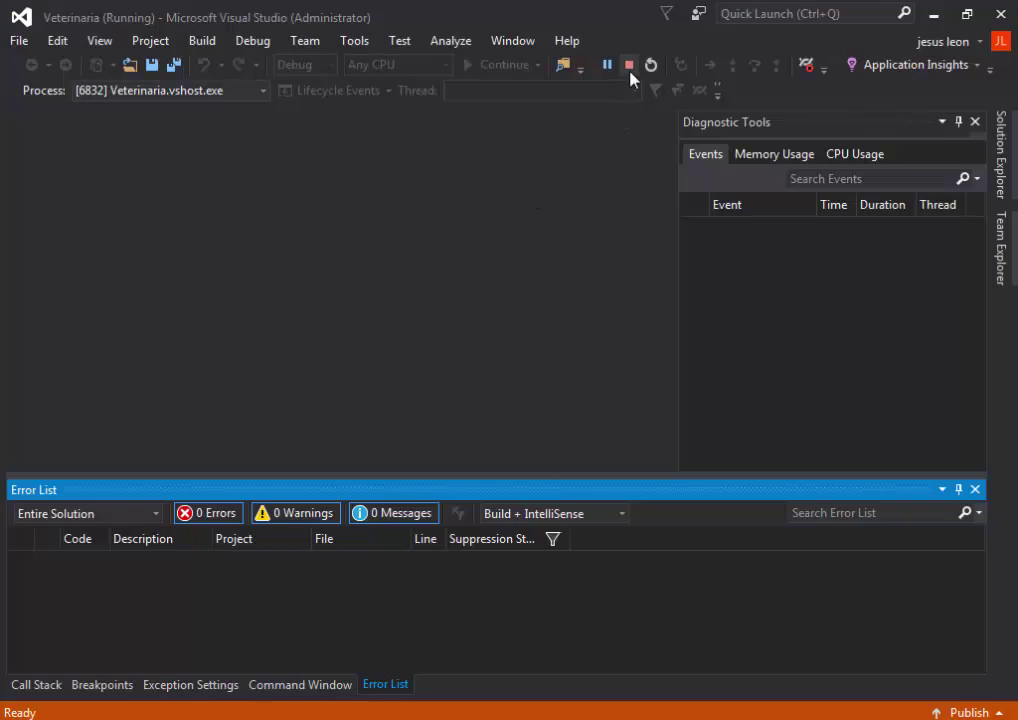
{"action": "left_click", "coordinate": [629, 65]}
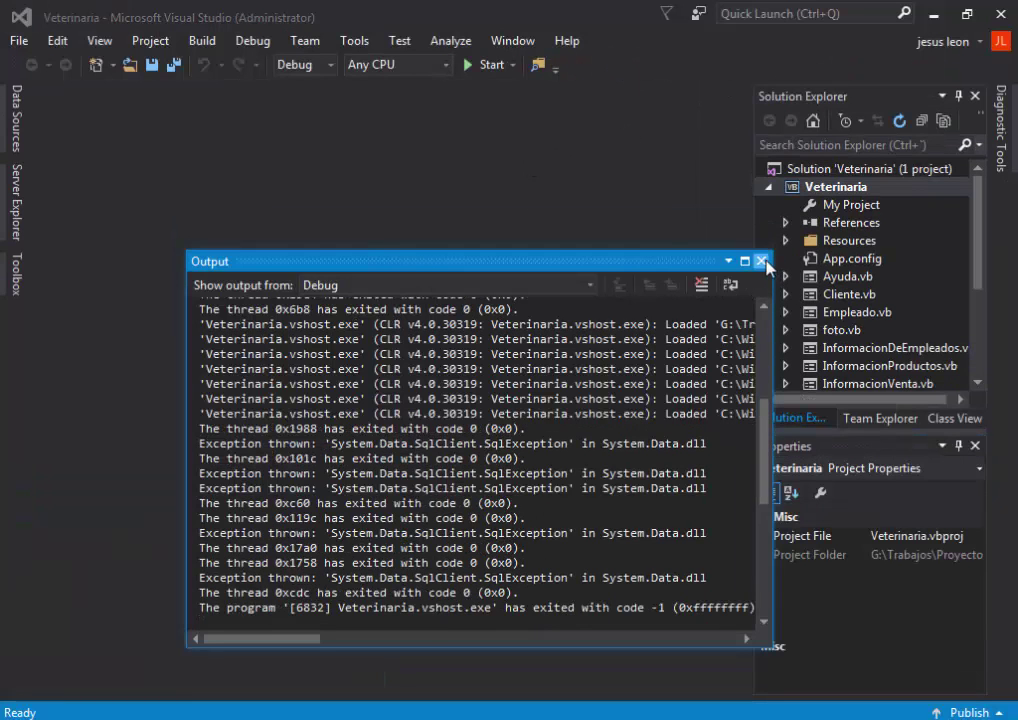
{"action": "left_click", "coordinate": [761, 261]}
{"action": "left_click", "coordinate": [479, 65]}
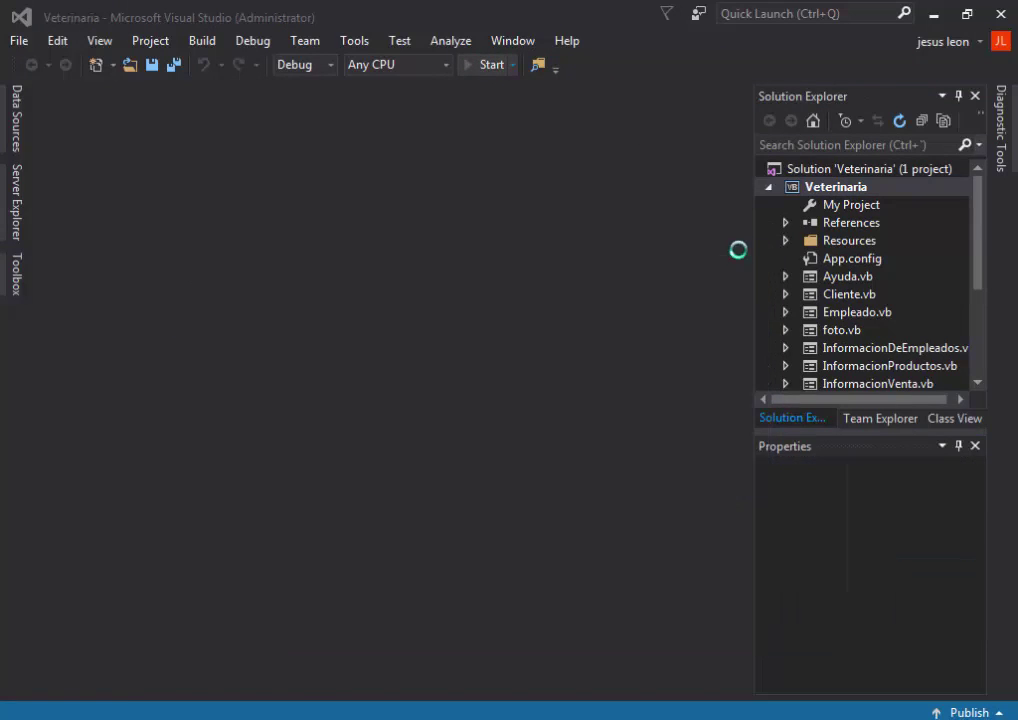
{"action": "left_click", "coordinate": [933, 14]}
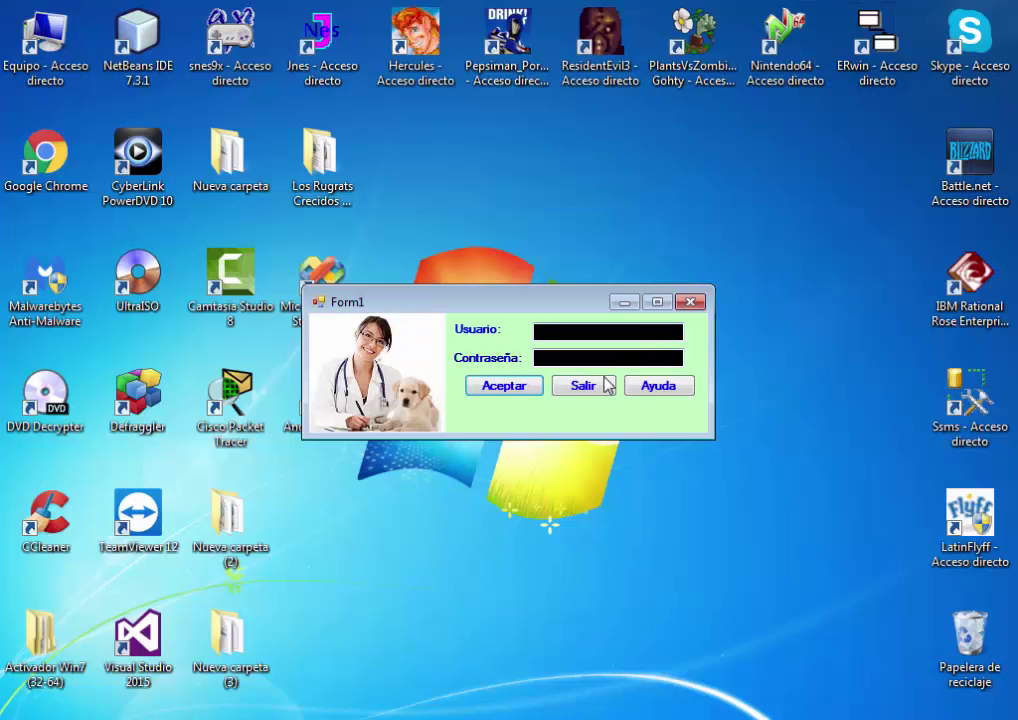
Log in with the user name and password and dismiss the welcome message
{"action": "type", "text": "na"}
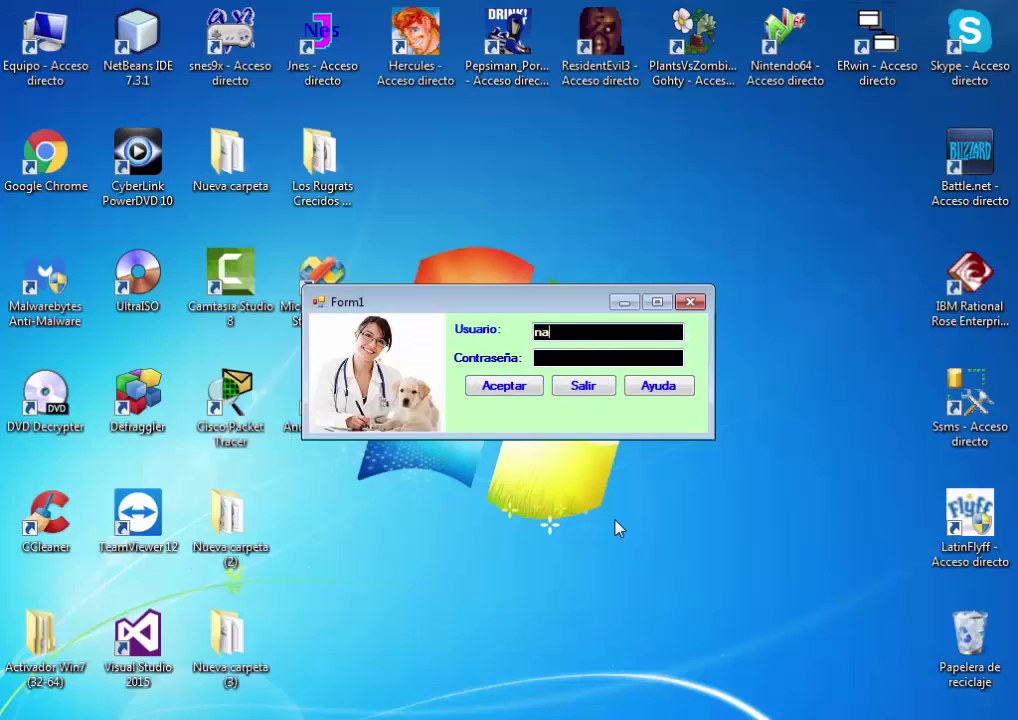
{"action": "type", "text": "vidad"}
{"action": "key", "text": "Tab"}
{"action": "type", "text": "1"}
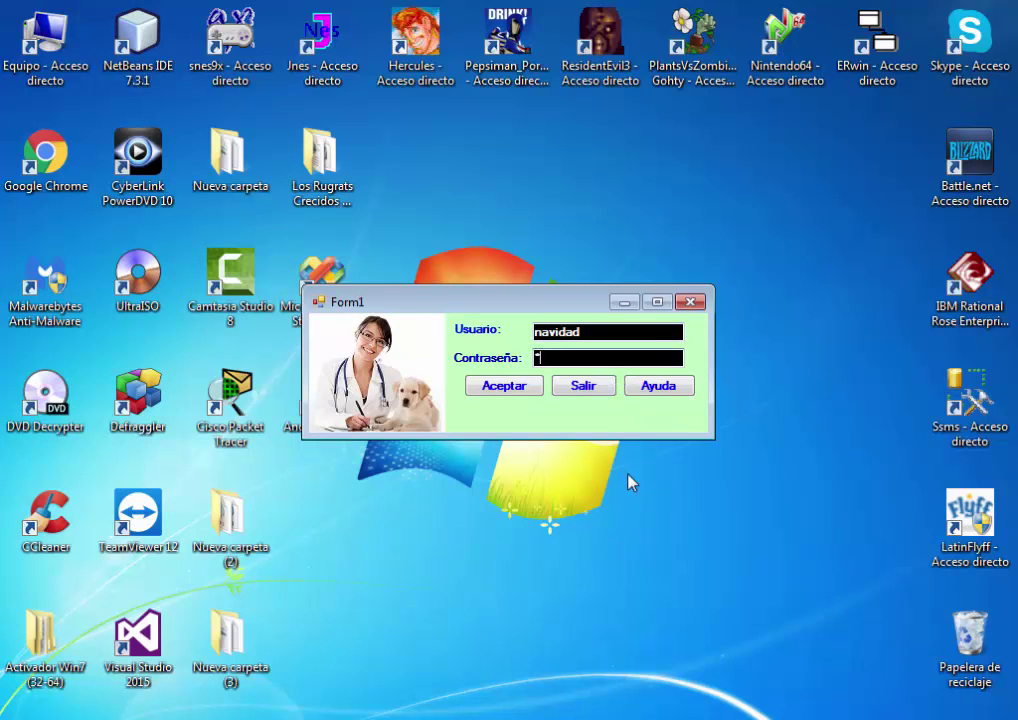
{"action": "type", "text": "23456789"}
{"action": "left_click", "coordinate": [525, 390]}
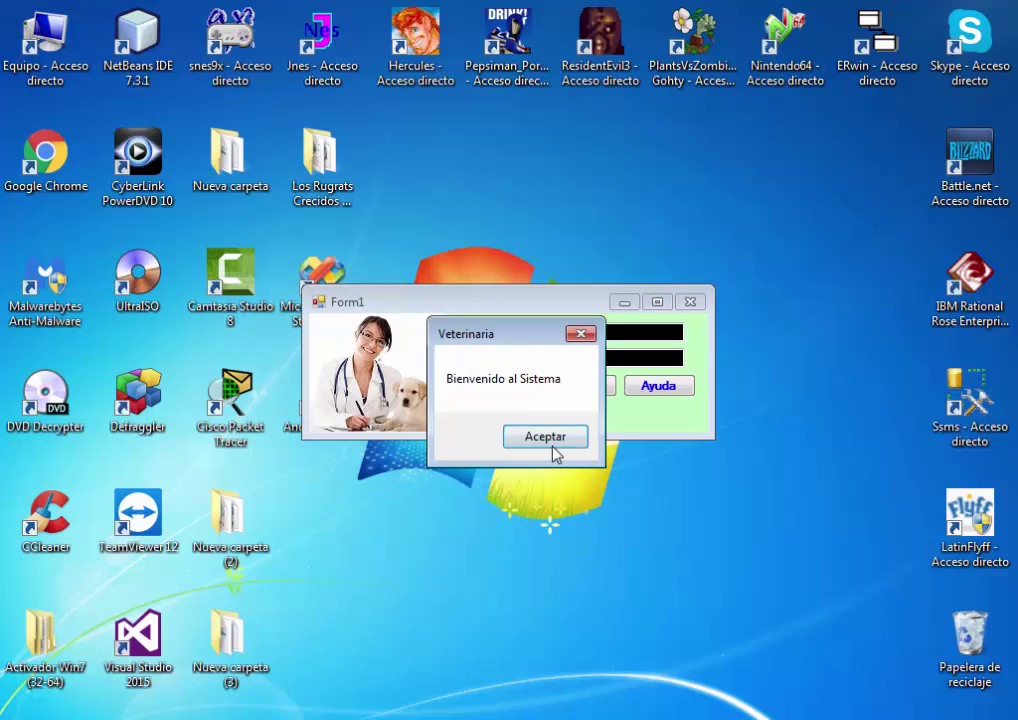
{"action": "left_click", "coordinate": [553, 446]}
Check that Traje para perritos now appears in the Ventas form's Tipo Producto list
{"action": "left_click", "coordinate": [405, 298]}
{"action": "mouse_move", "coordinate": [440, 364]}
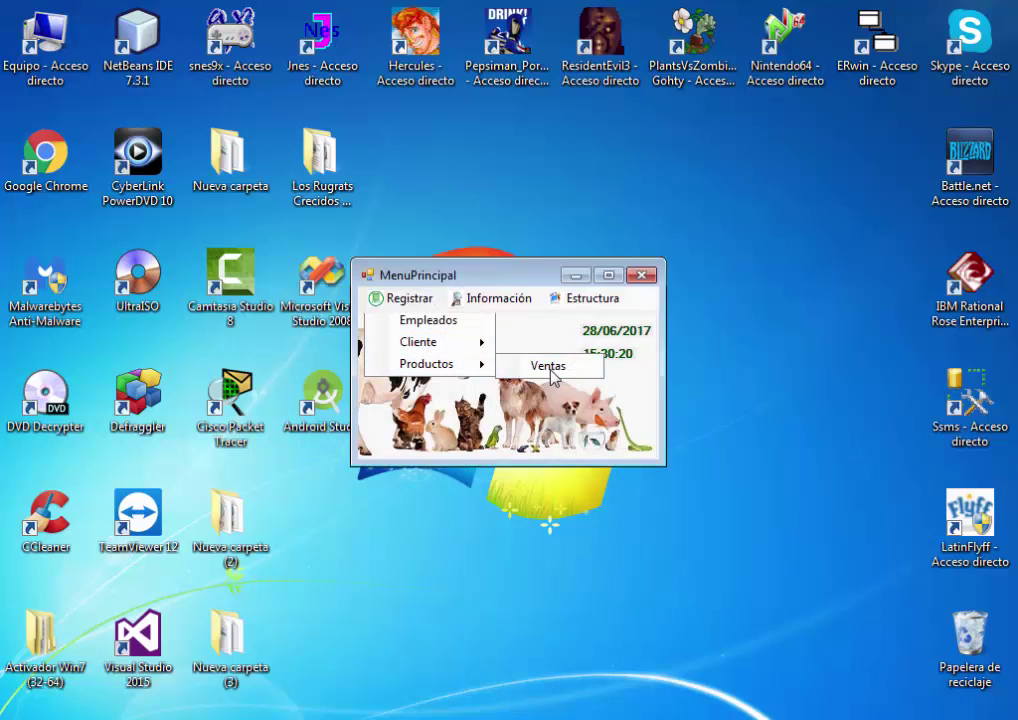
{"action": "left_click", "coordinate": [548, 366]}
{"action": "left_click", "coordinate": [687, 357]}
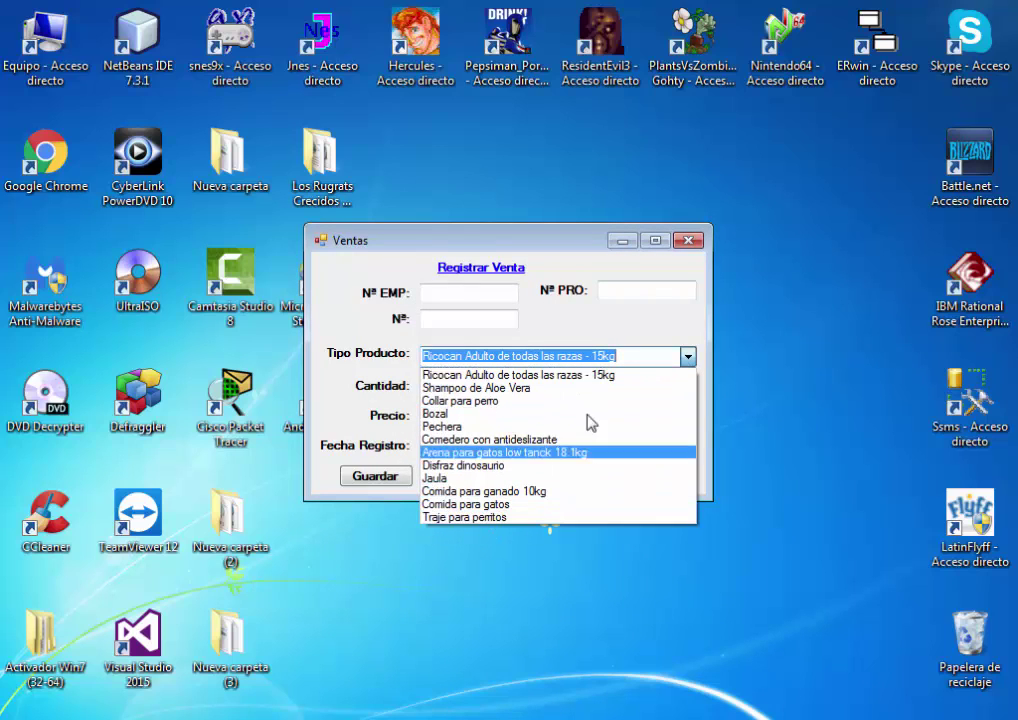
{"action": "left_click", "coordinate": [594, 318]}
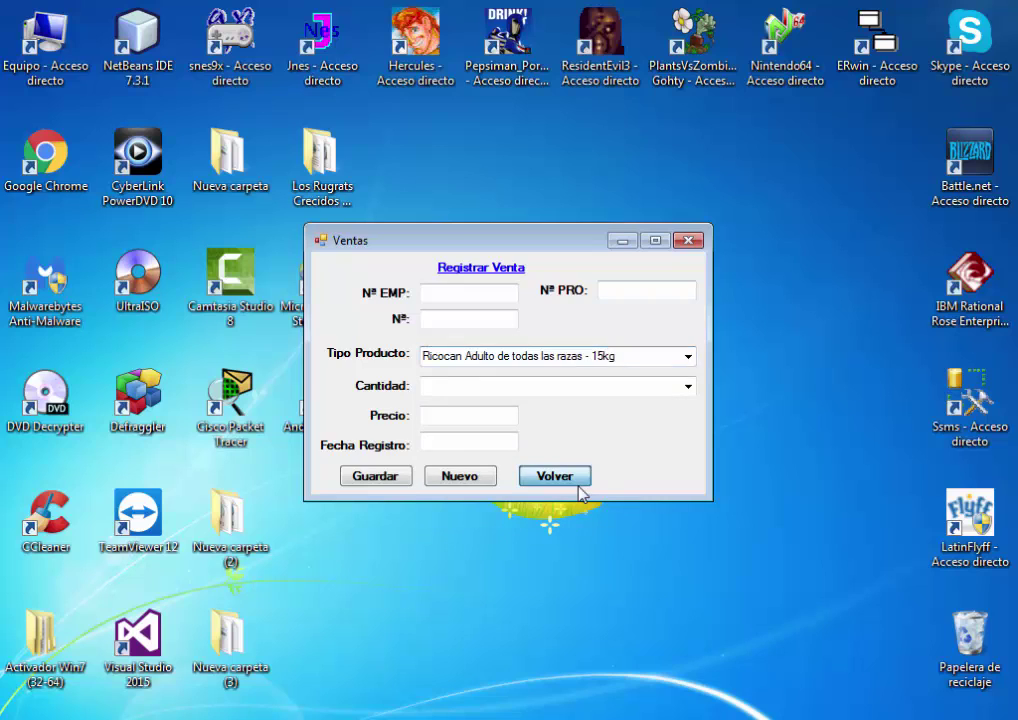
{"action": "left_click", "coordinate": [580, 487]}
View the Estructura BD database diagram, then return to the main menu
{"action": "left_click", "coordinate": [581, 304]}
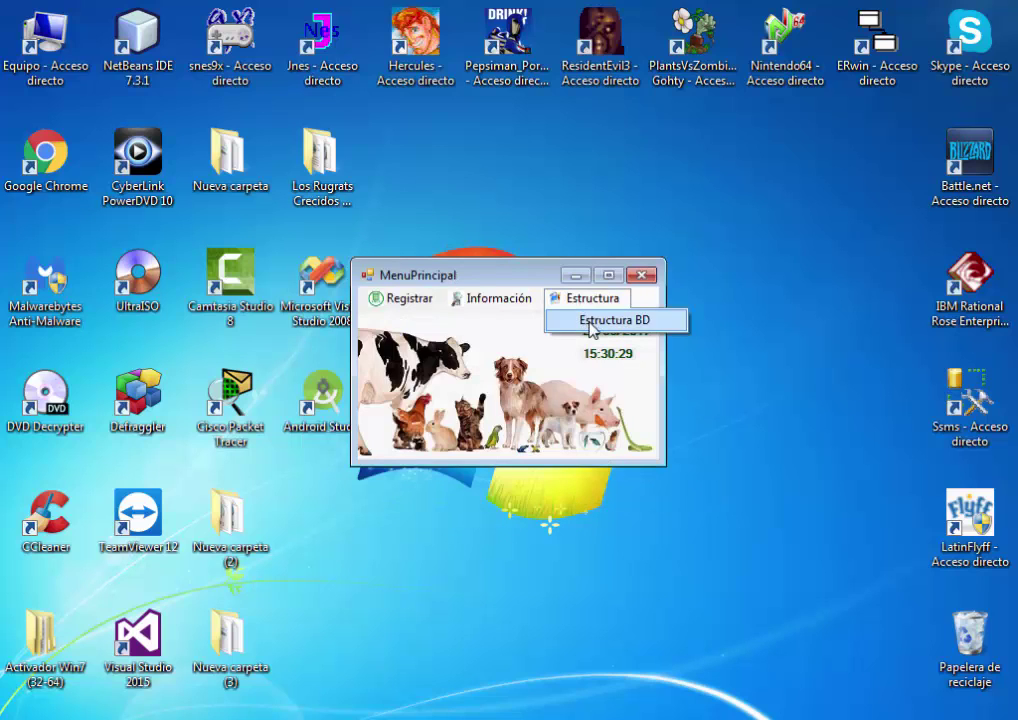
{"action": "left_click", "coordinate": [612, 320]}
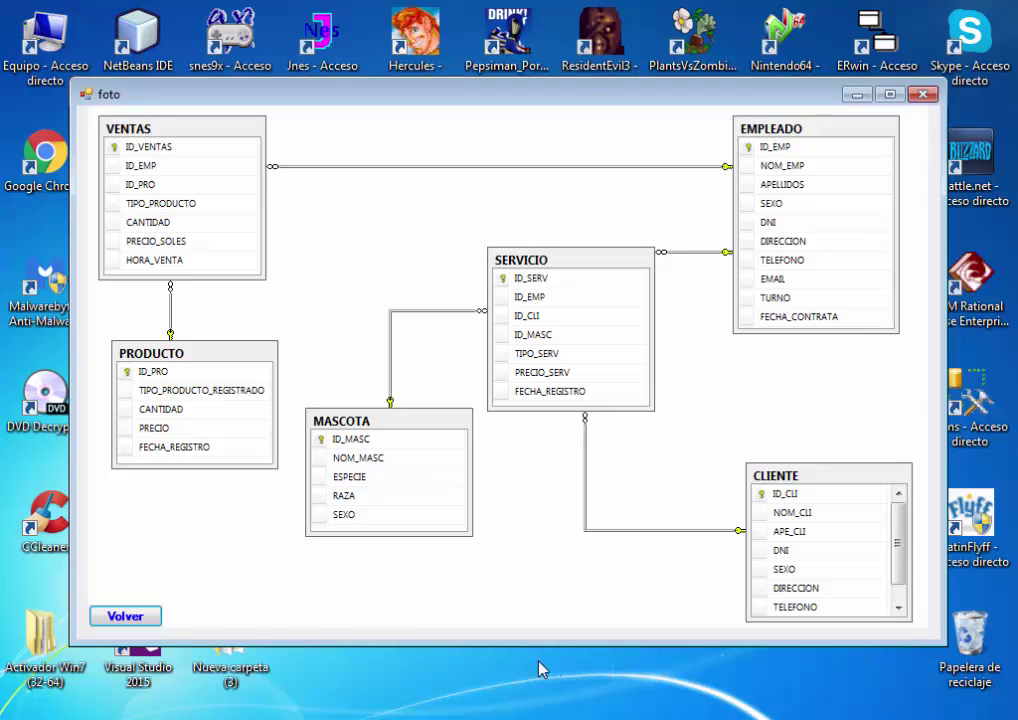
{"action": "left_click", "coordinate": [128, 617]}
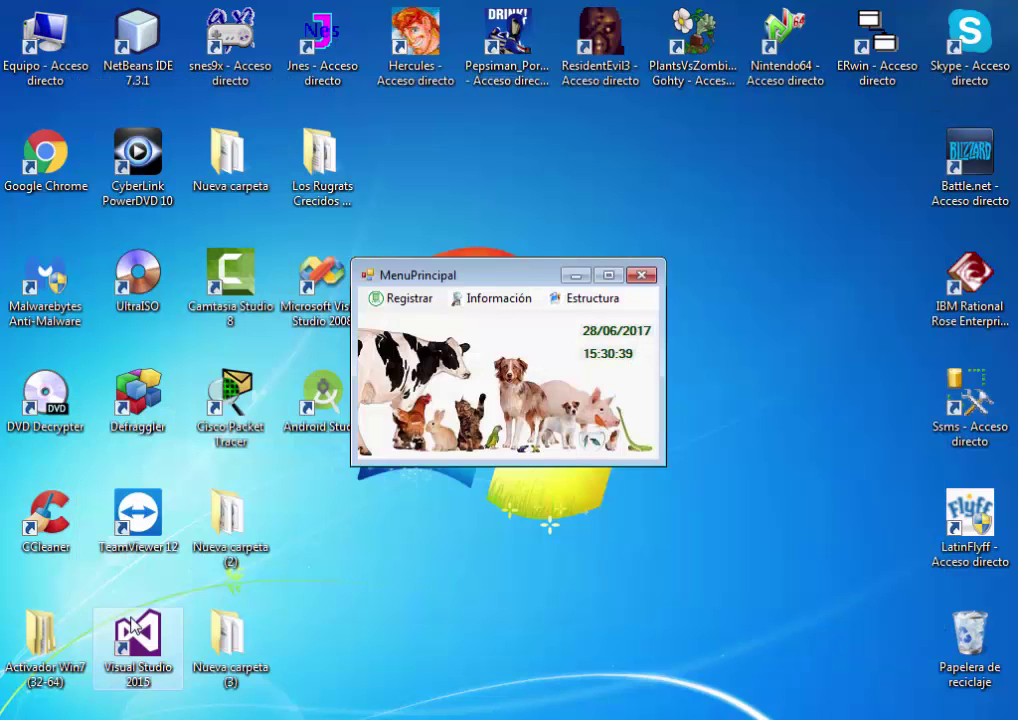